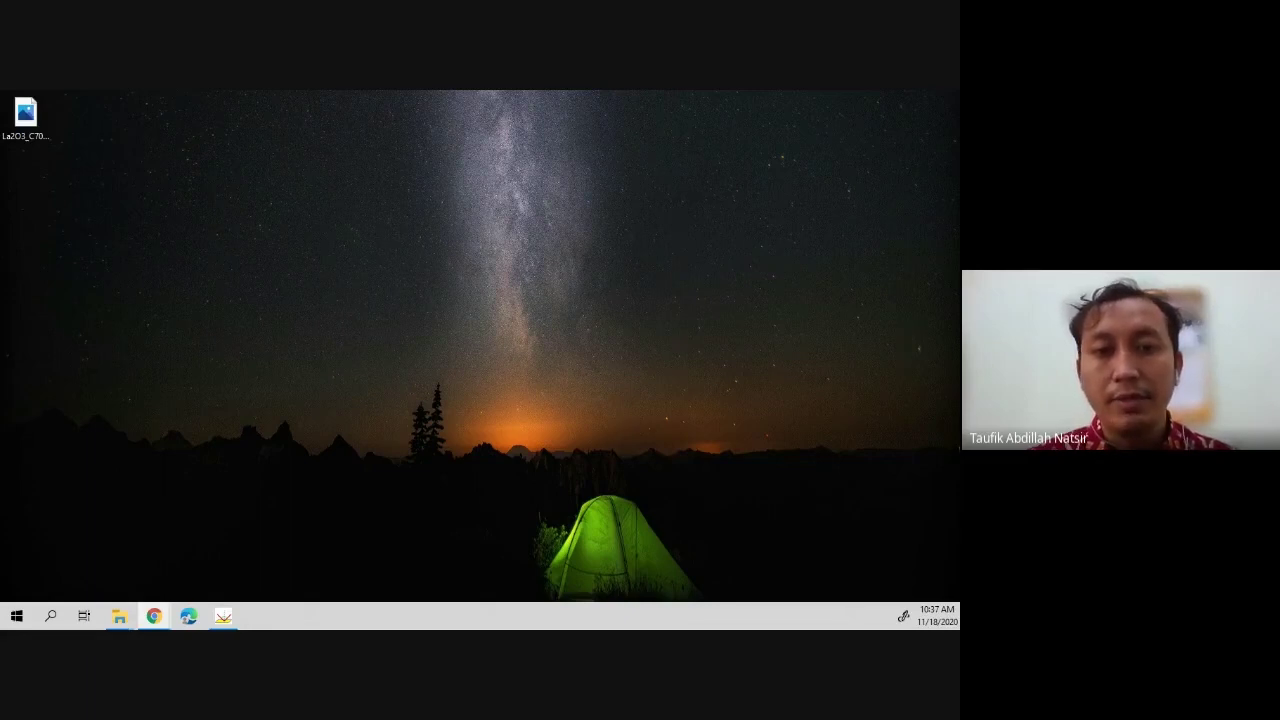
- Switch to Chrome, open an additional blank tab, and return to the PowCod Download page
click(154, 616)
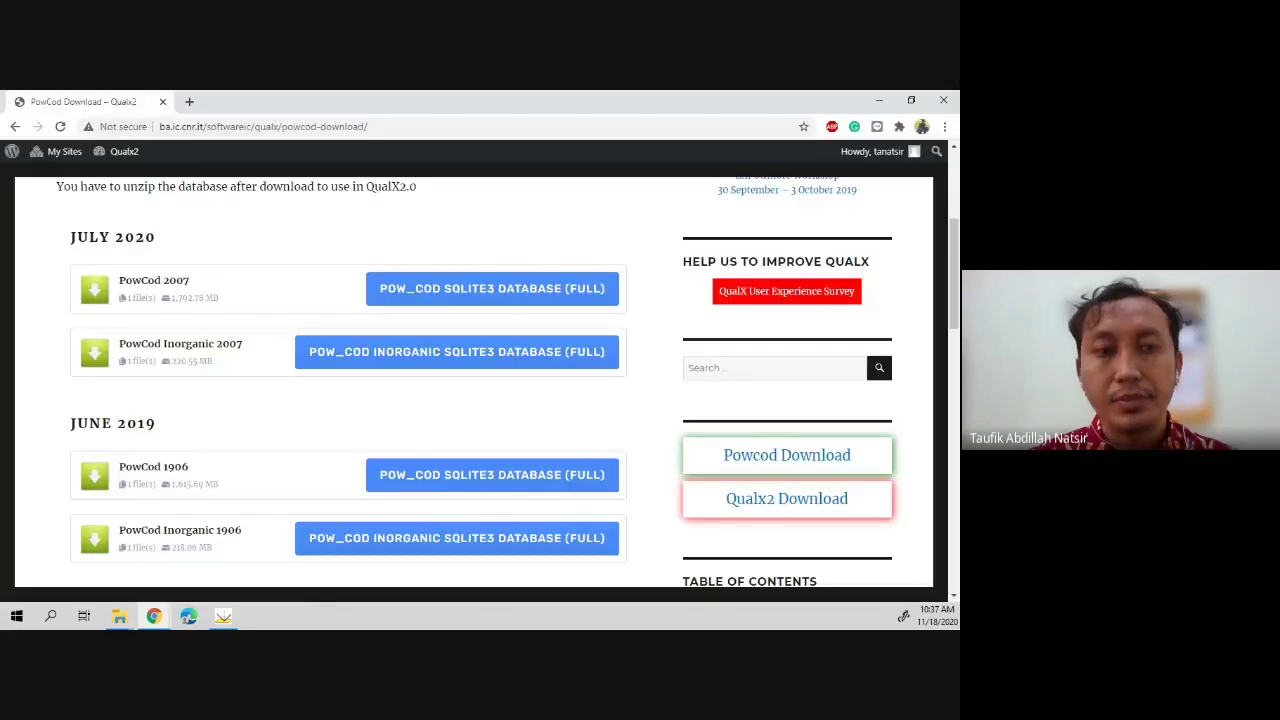
scroll(309, 377, up, 3)
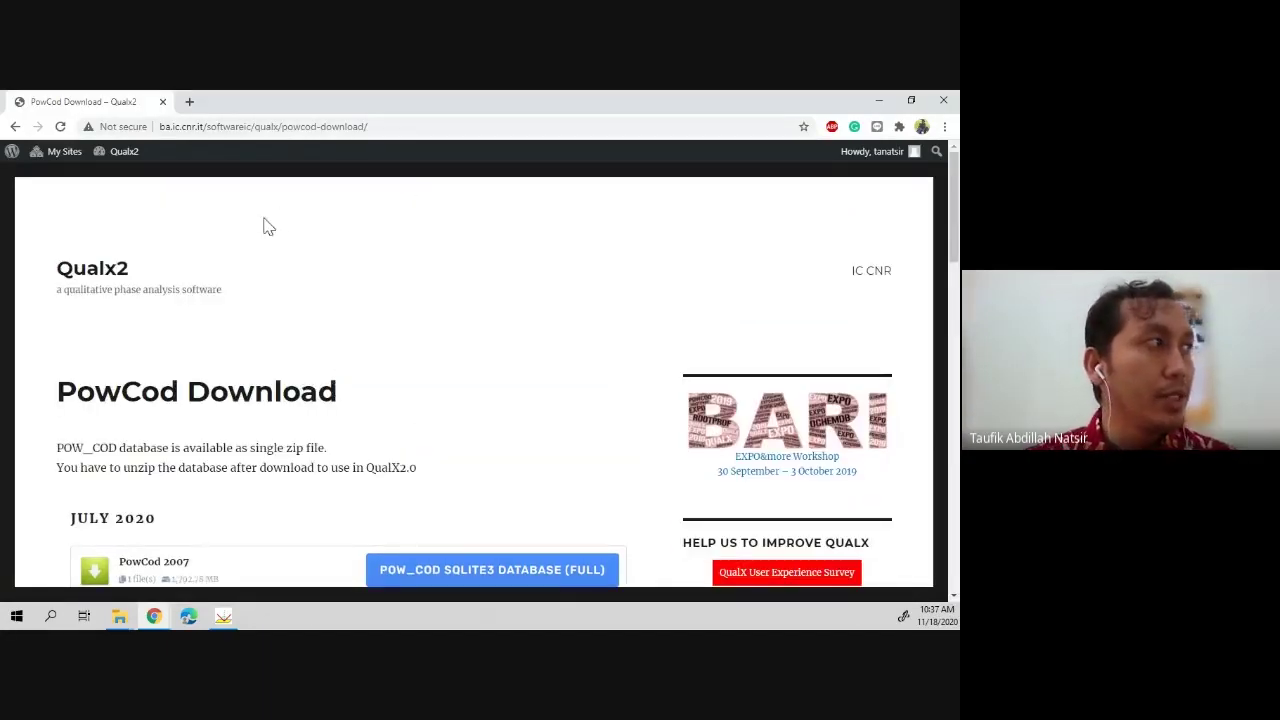
scroll(277, 277, down, 1)
scroll(270, 250, up, 1)
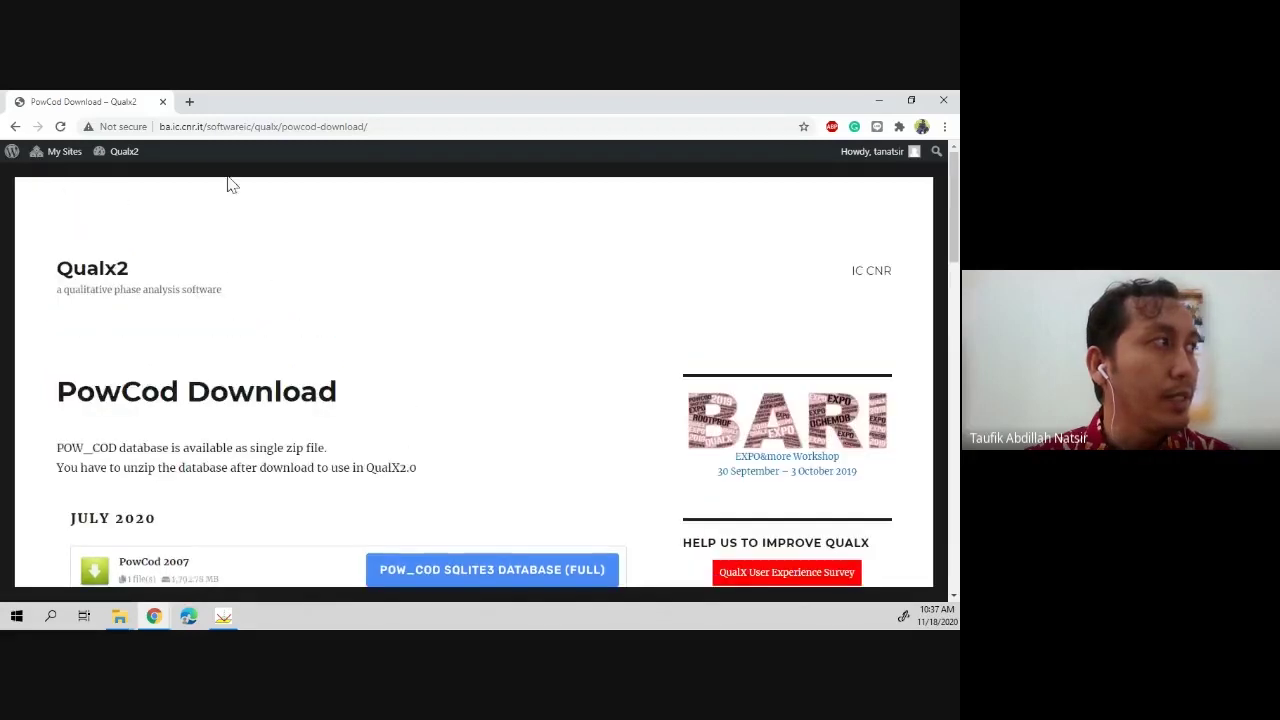
click(189, 101)
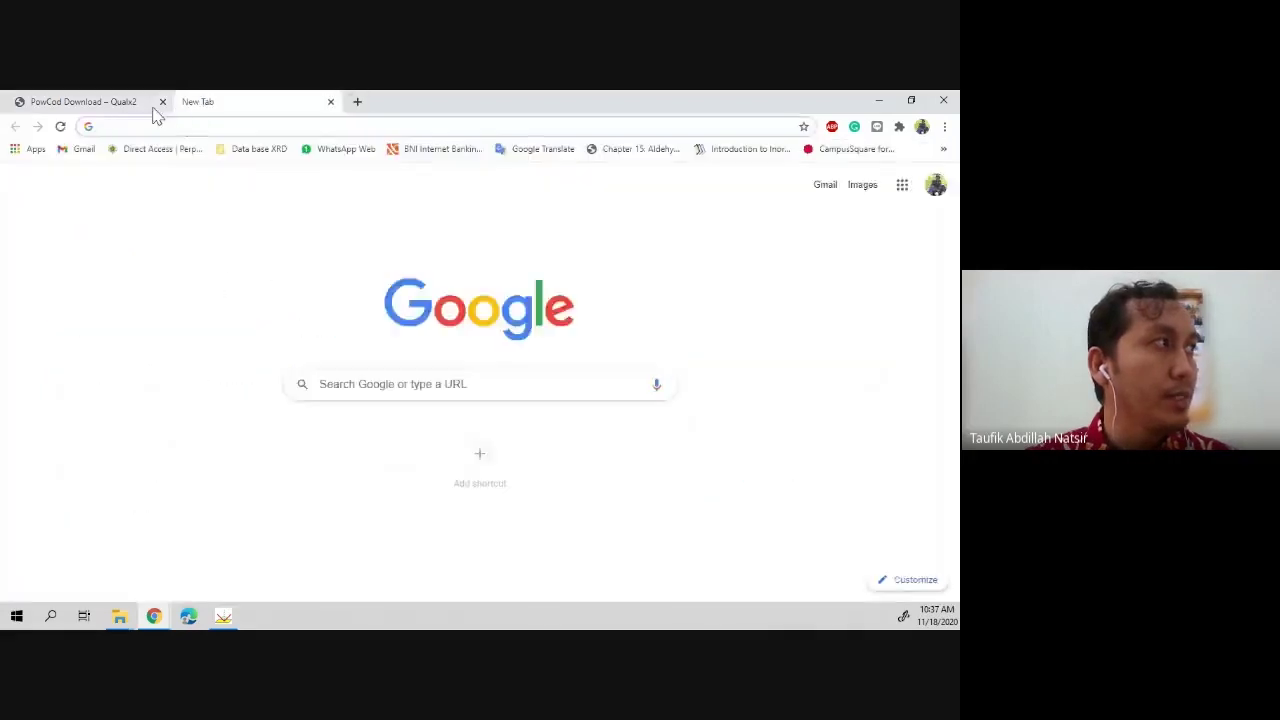
click(148, 107)
- Log out of the current account on the Qualx2 website
scroll(389, 266, down, 1)
scroll(405, 262, up, 1)
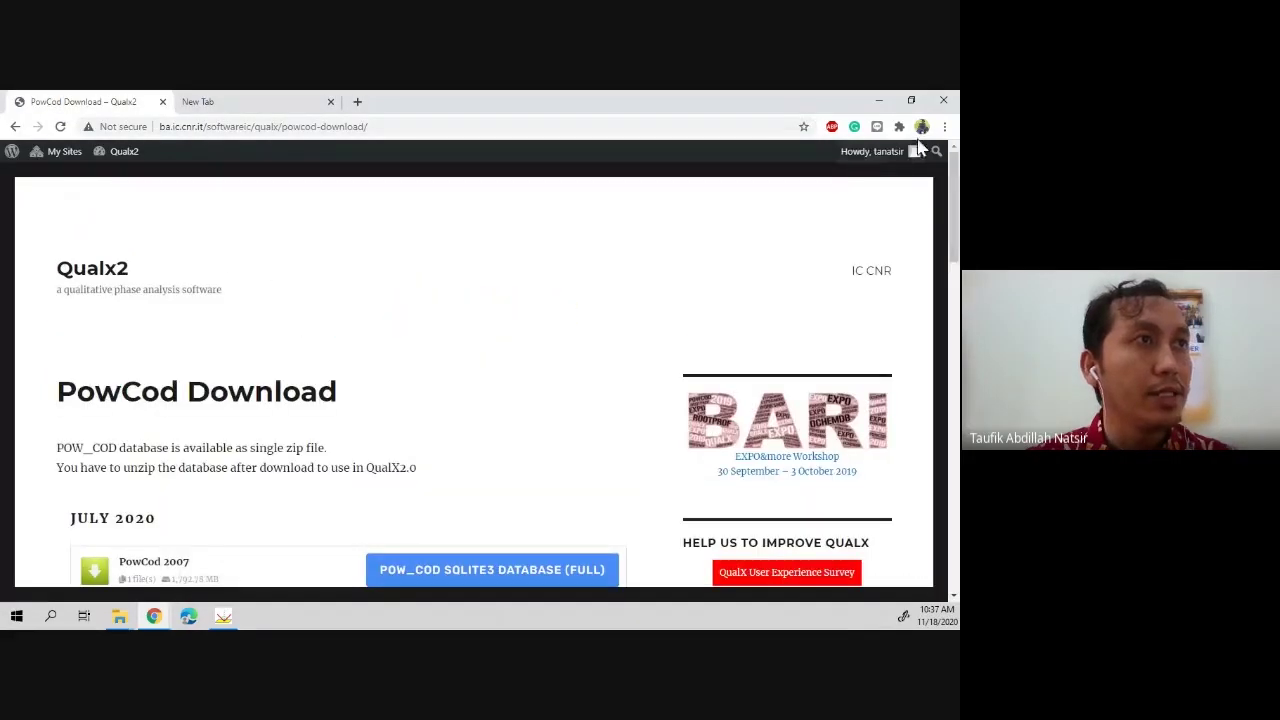
mouse_move(875, 152)
click(838, 226)
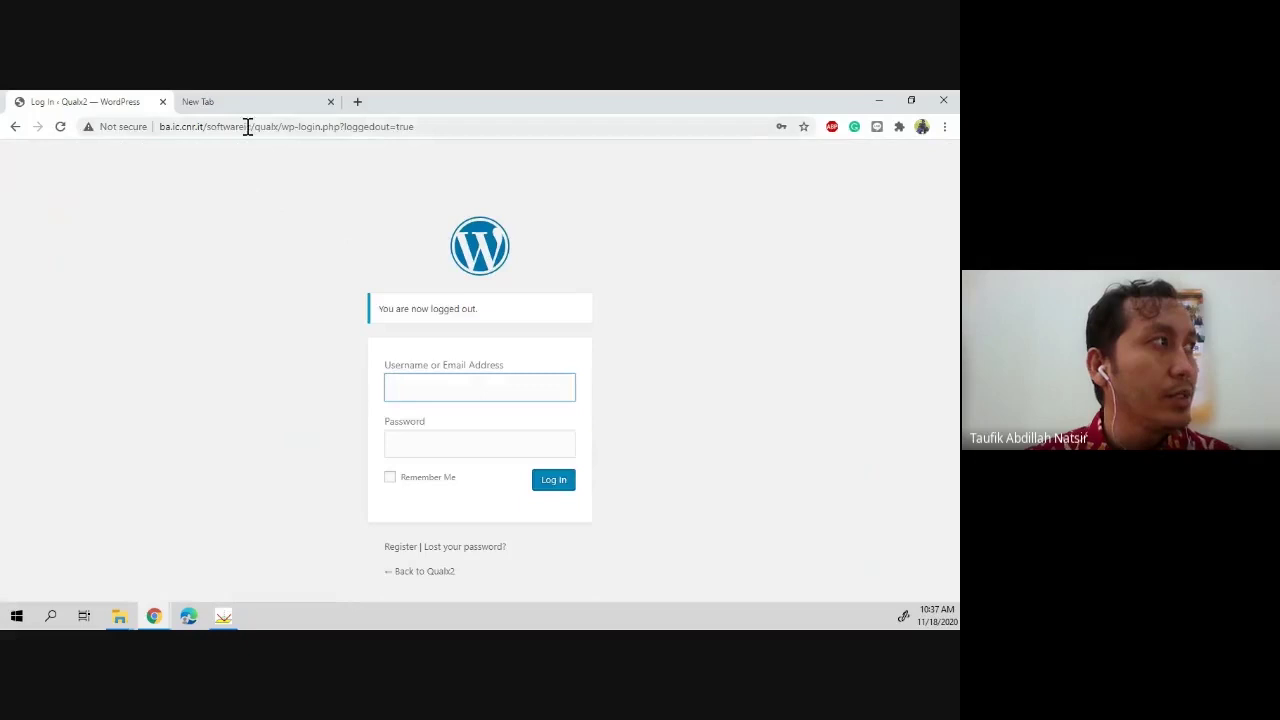
- Search Google for "qualx xrd" and open the Qualx2 qualitative phase analysis software result
click(248, 128)
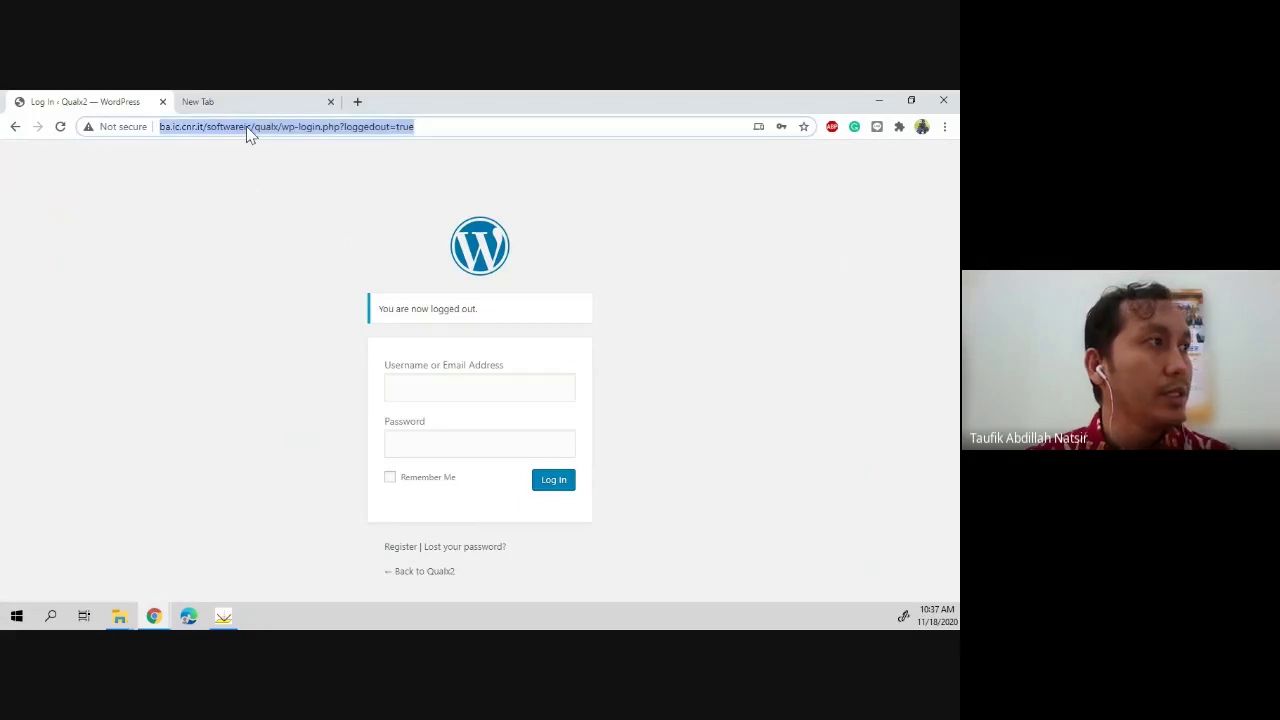
key(BackSpace)
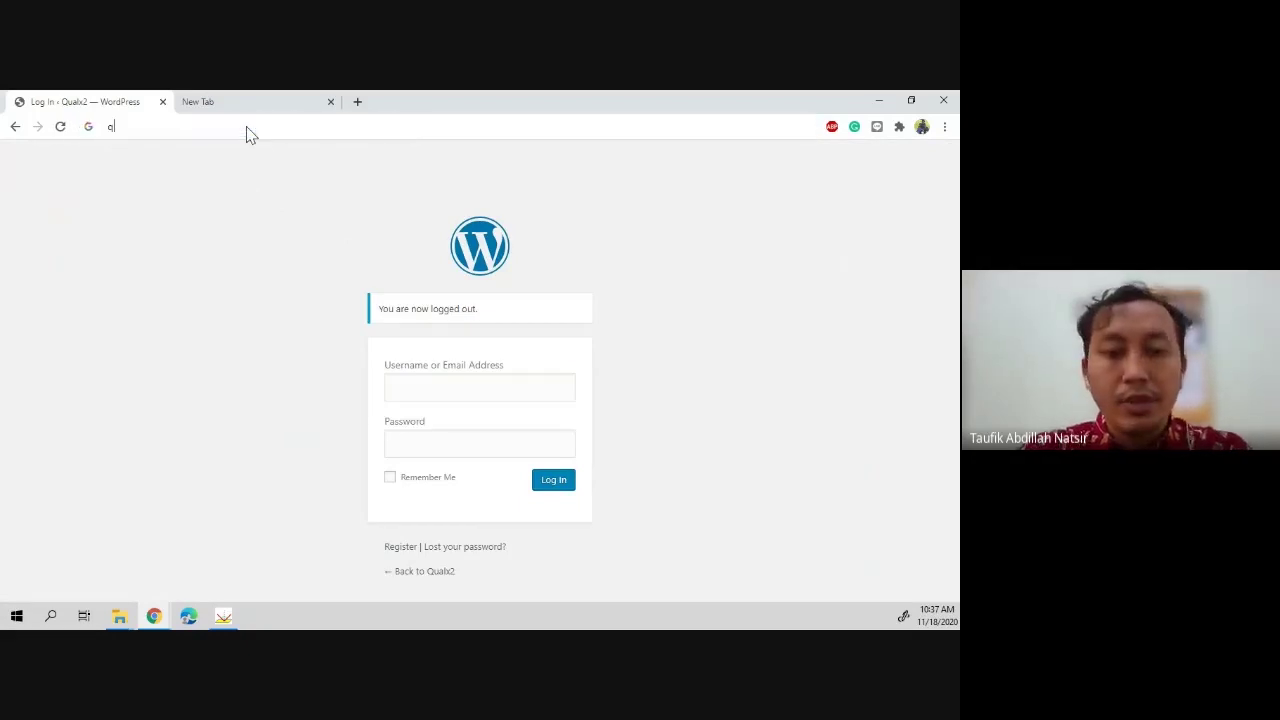
text(qual)
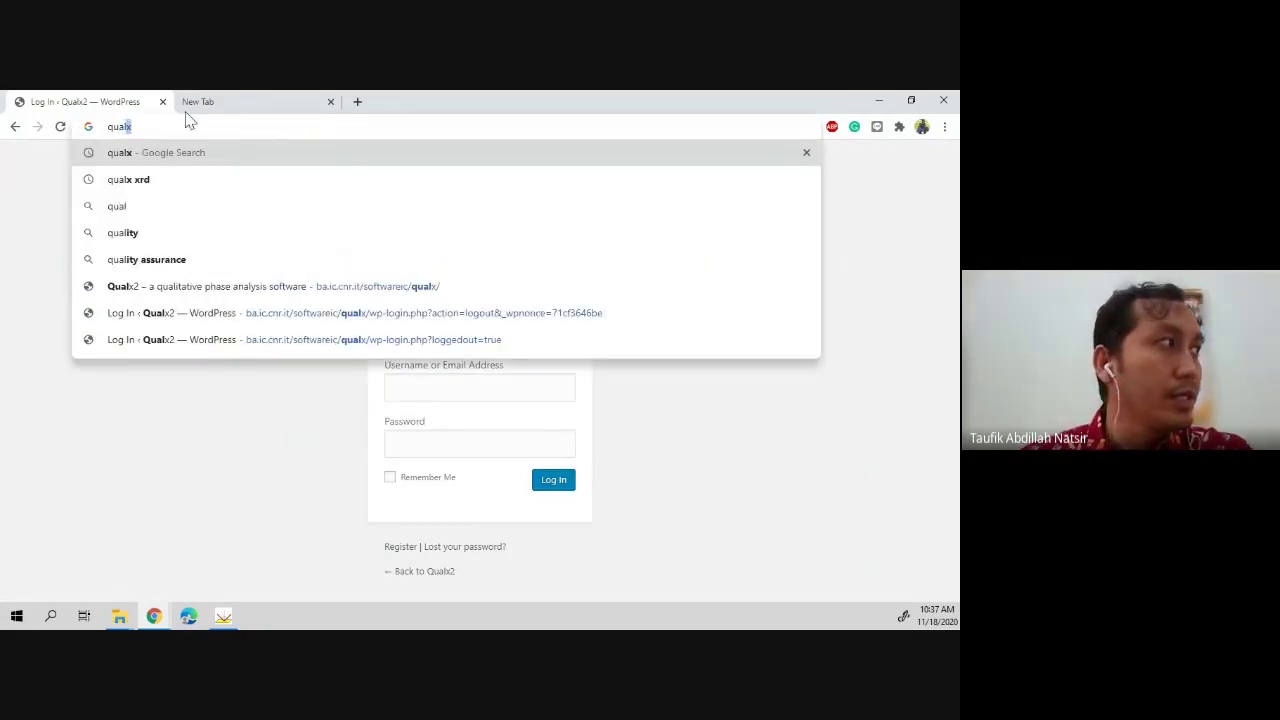
click(157, 180)
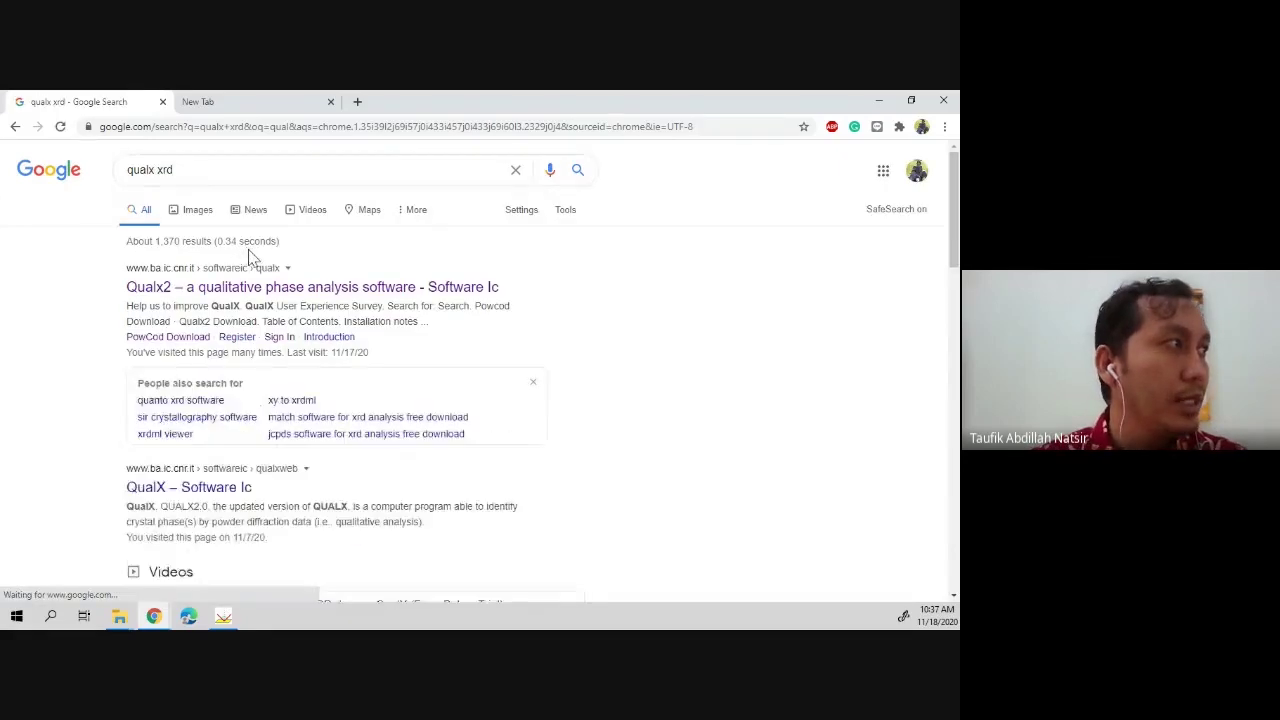
click(238, 290)
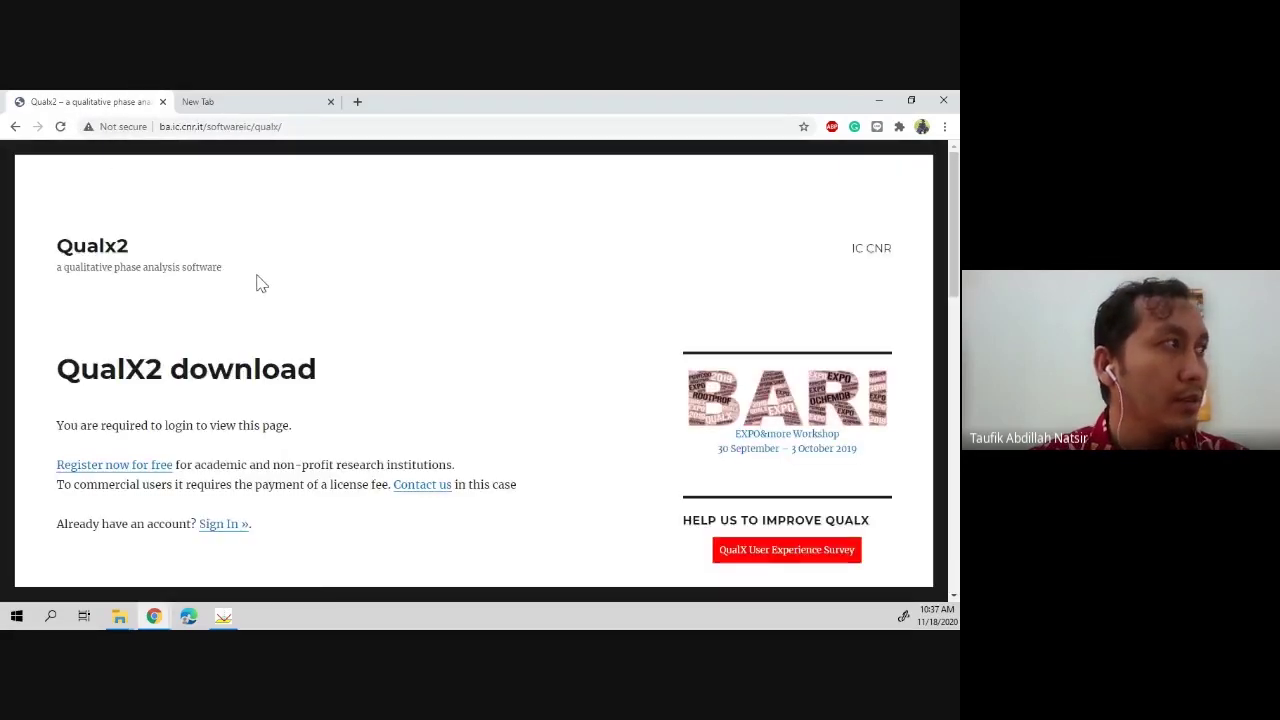
- Sign in to the Qualx2 site with the saved account e-mail and password
scroll(257, 283, down, 2)
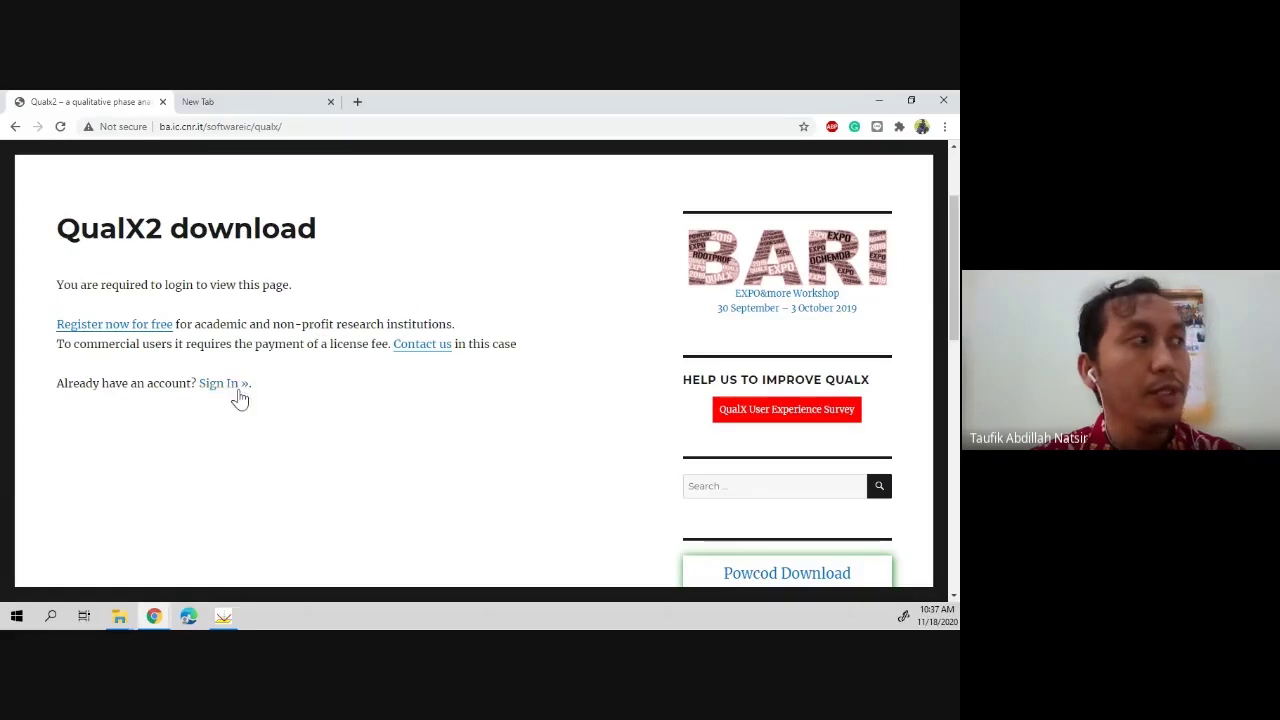
click(224, 386)
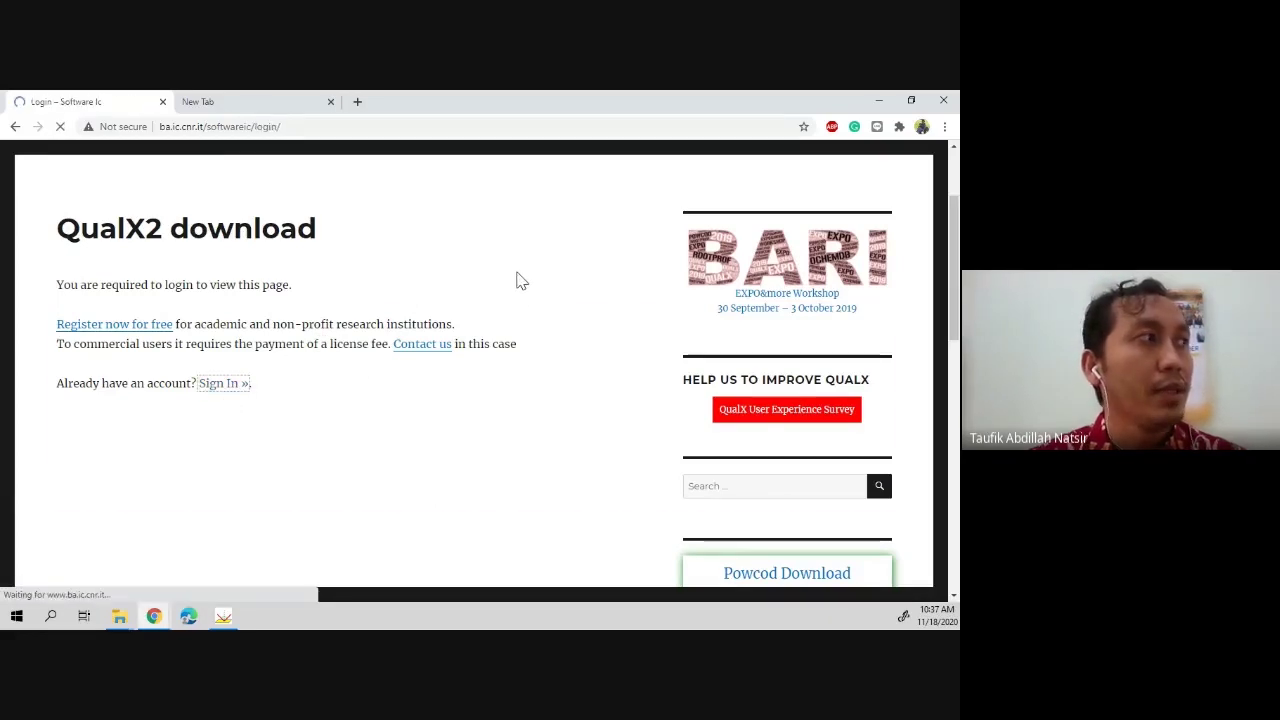
scroll(513, 286, down, 3)
click(286, 312)
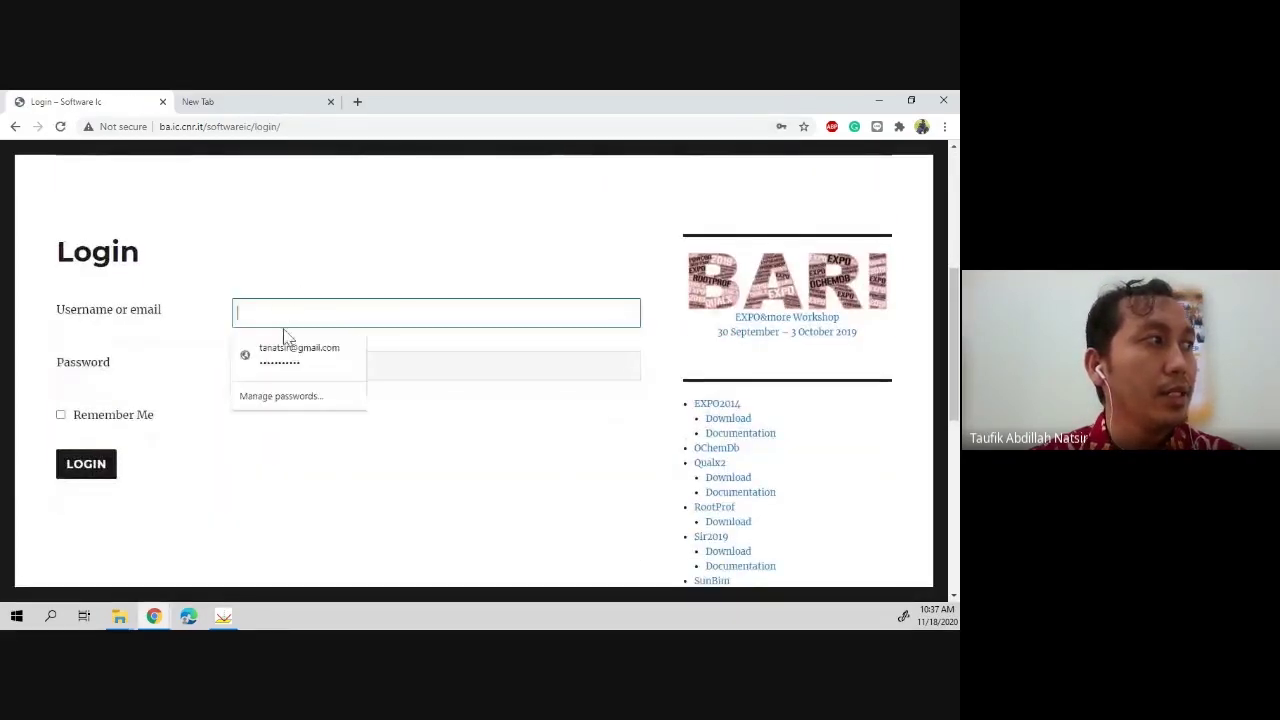
click(300, 347)
scroll(470, 428, down, 1)
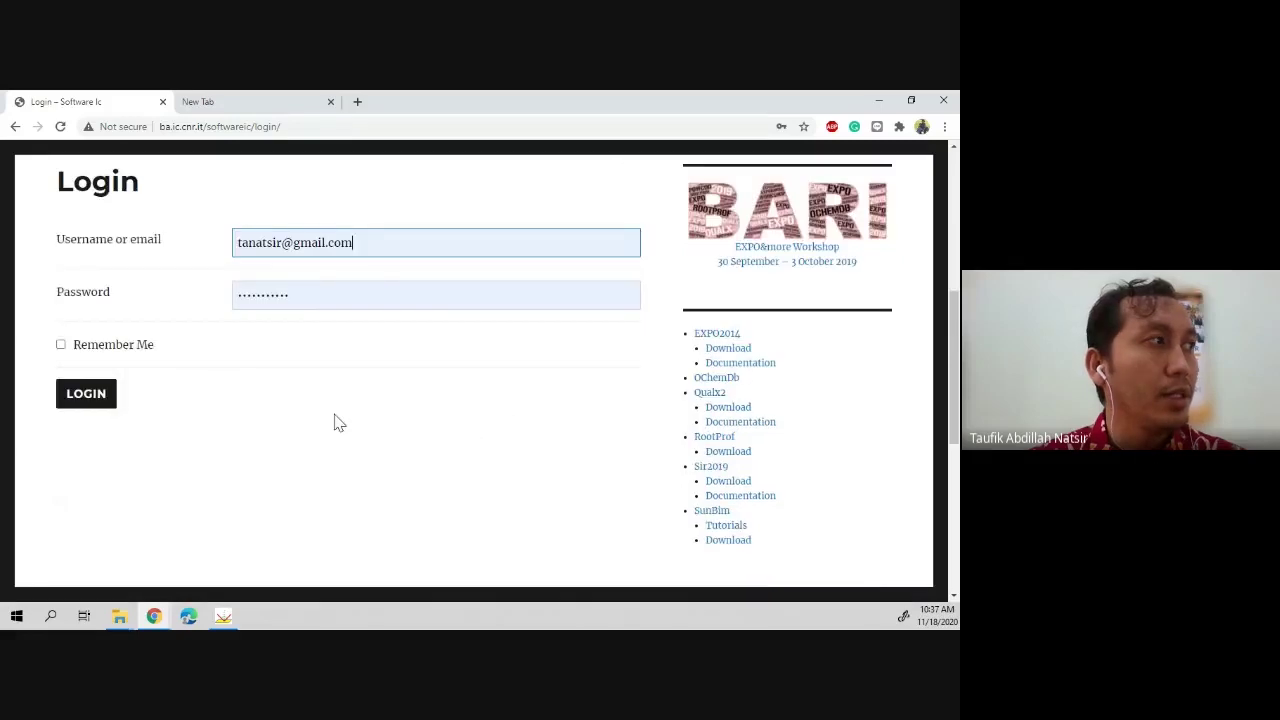
click(105, 410)
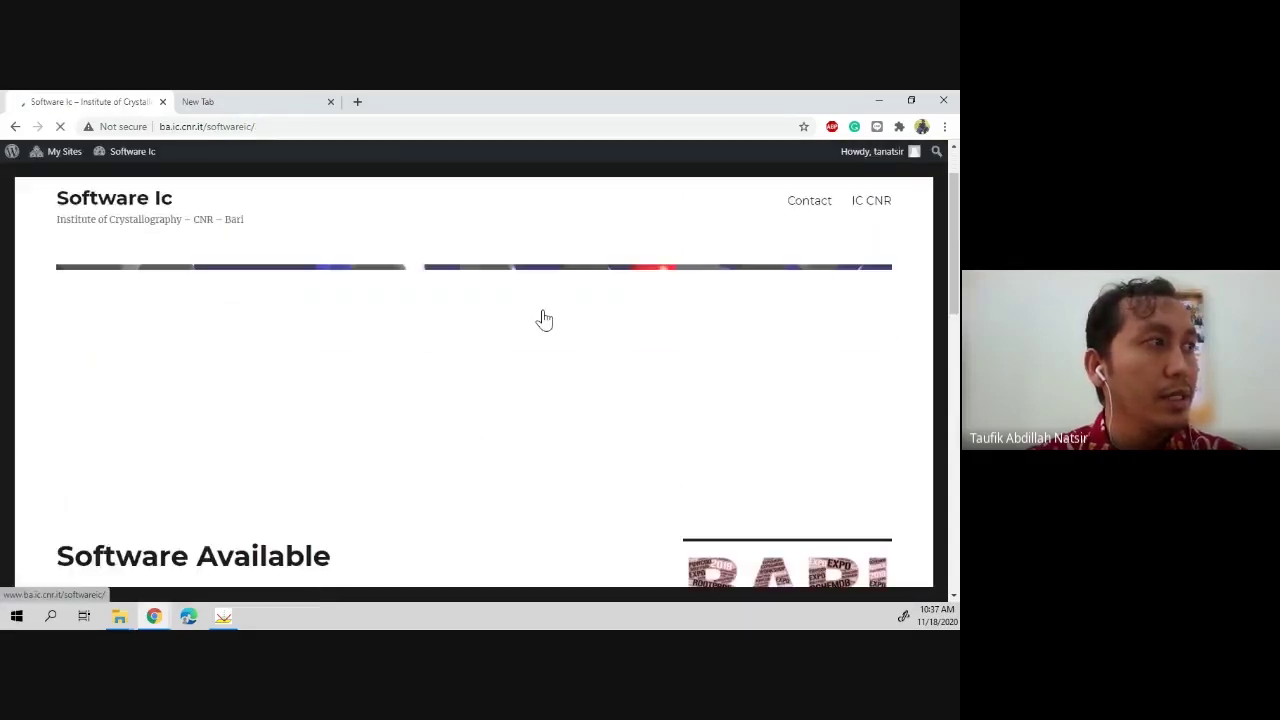
- Open the Qualx2 page from the Software Ic site and review the available QualX2 2.24 Windows downloads
scroll(544, 319, down, 1)
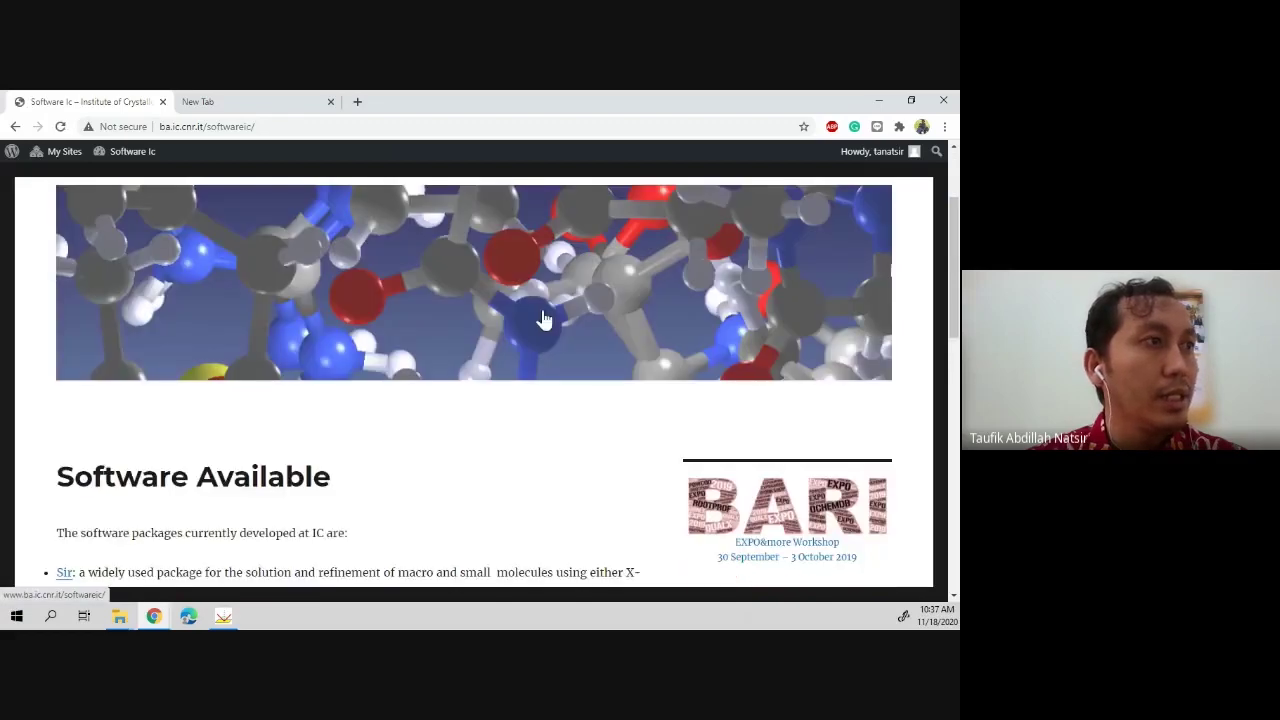
scroll(544, 319, down, 4)
click(707, 289)
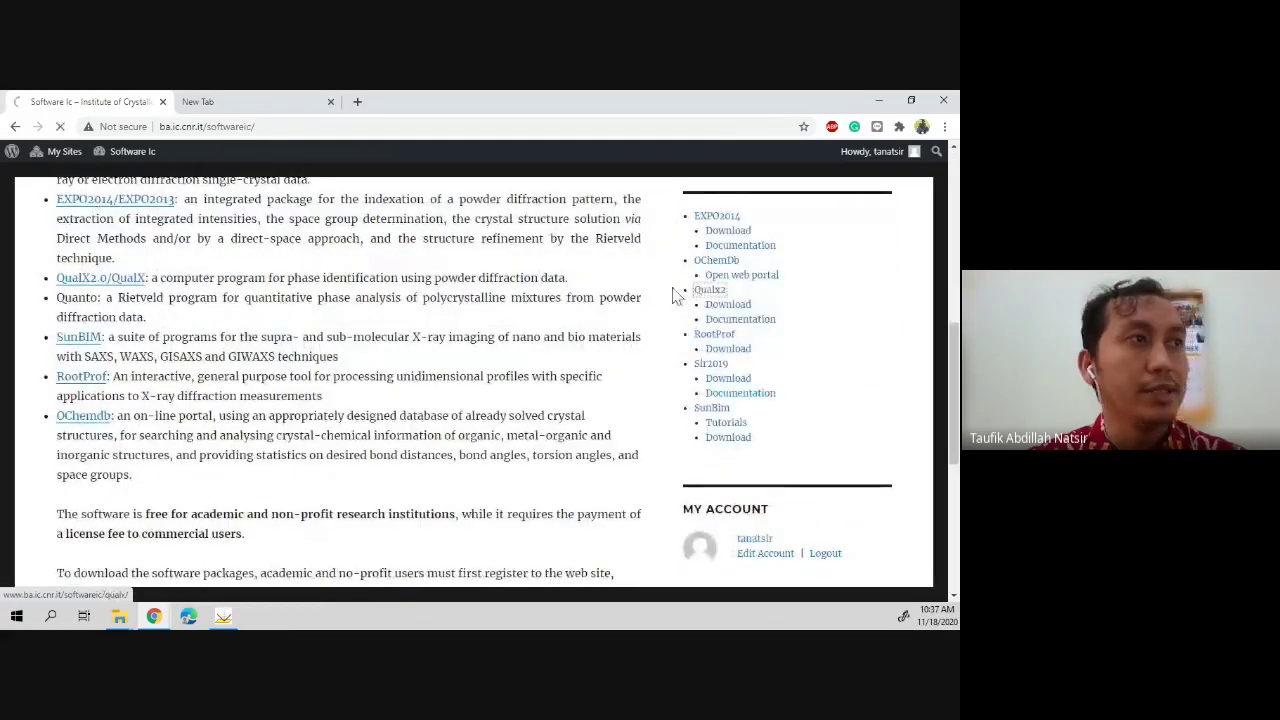
scroll(560, 297, down, 3)
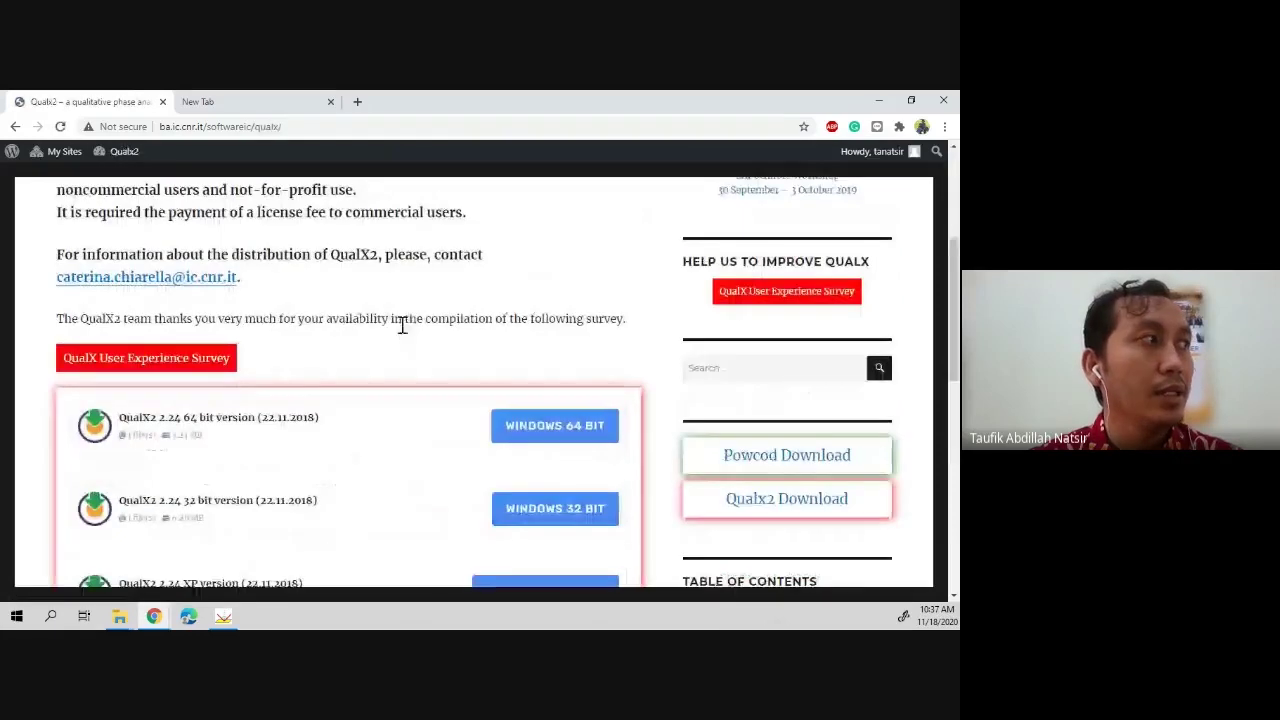
scroll(425, 316, down, 1)
scroll(420, 350, down, 1)
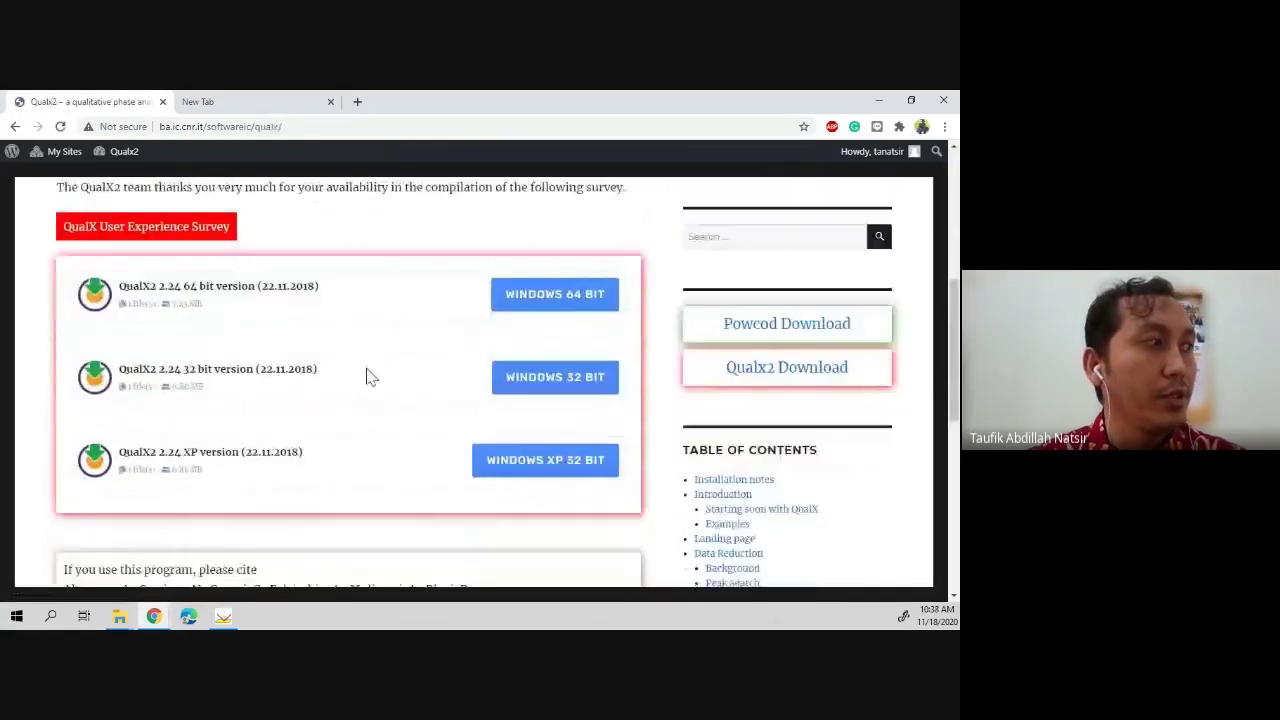
scroll(368, 376, down, 2)
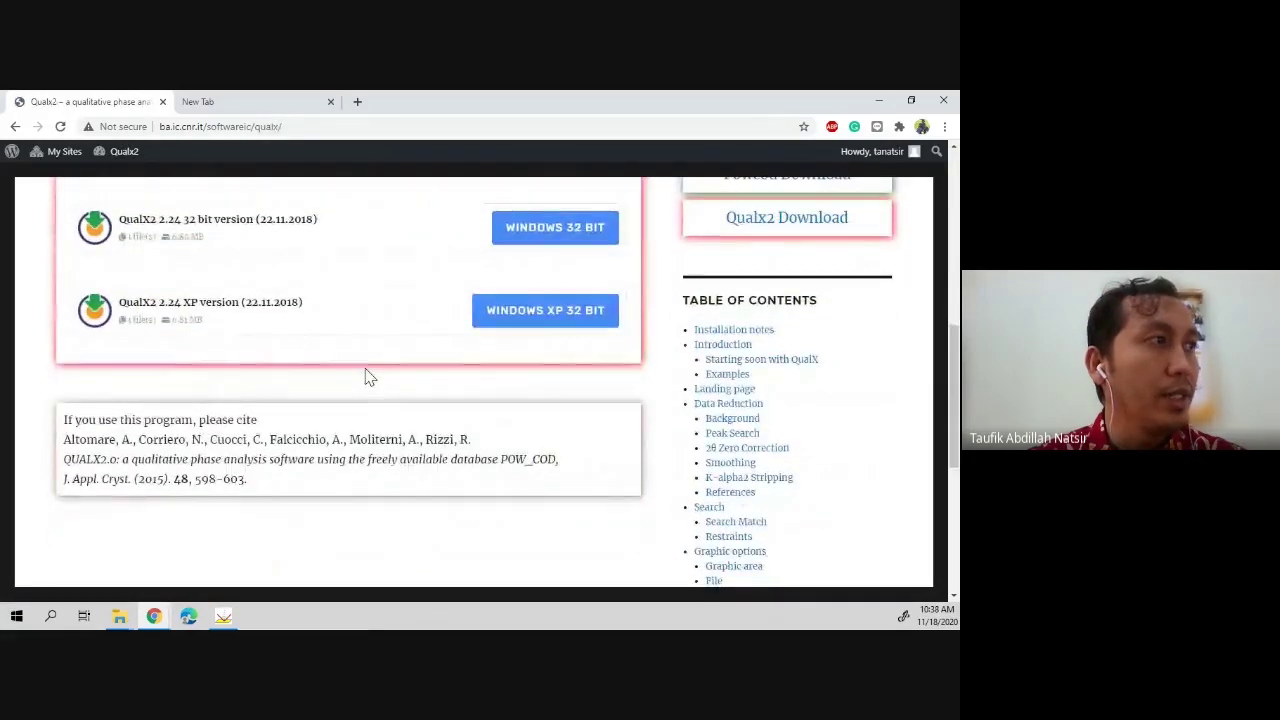
scroll(430, 394, up, 2)
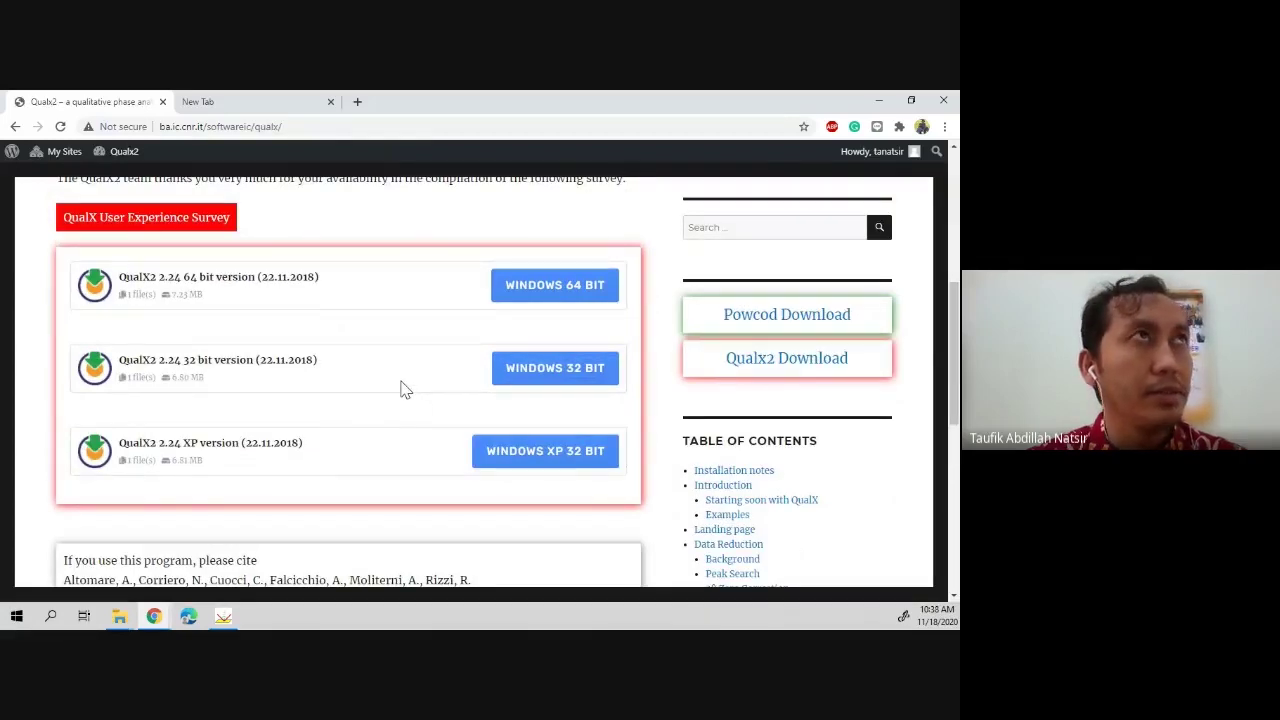
scroll(403, 390, up, 1)
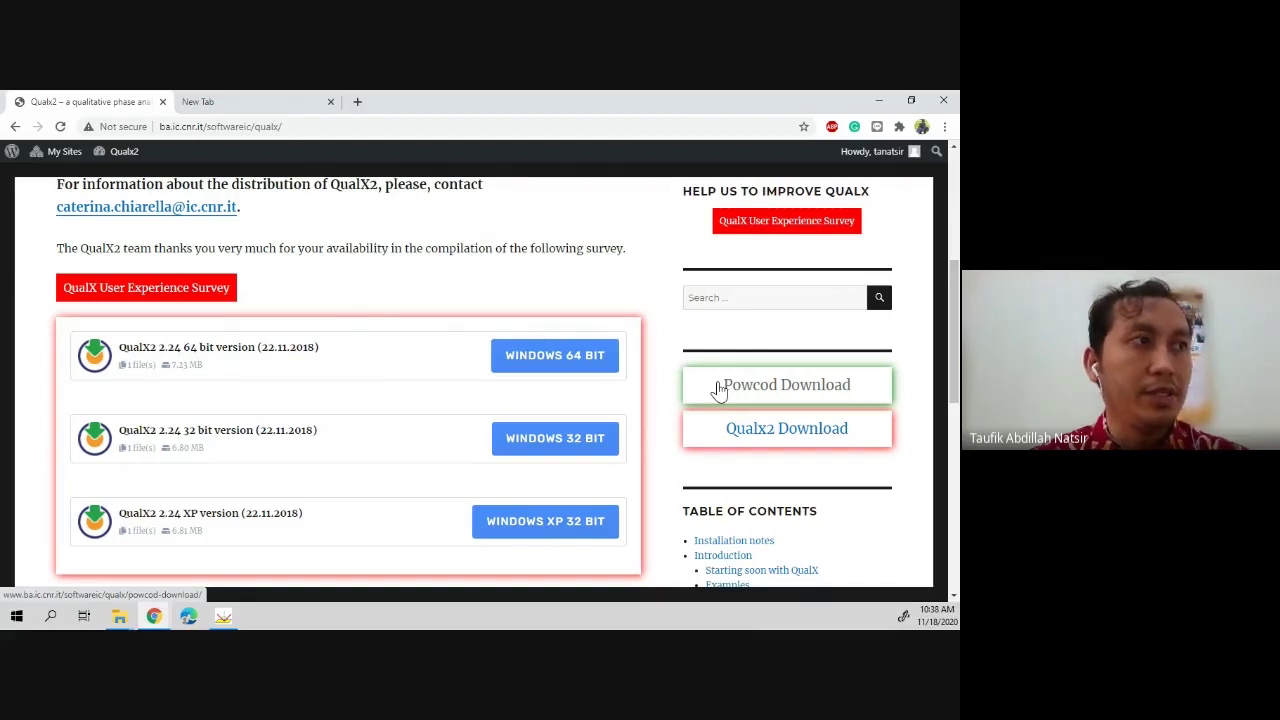
- Open the PowCod Download page and review the July 2020 POW_COD database downloads
click(719, 390)
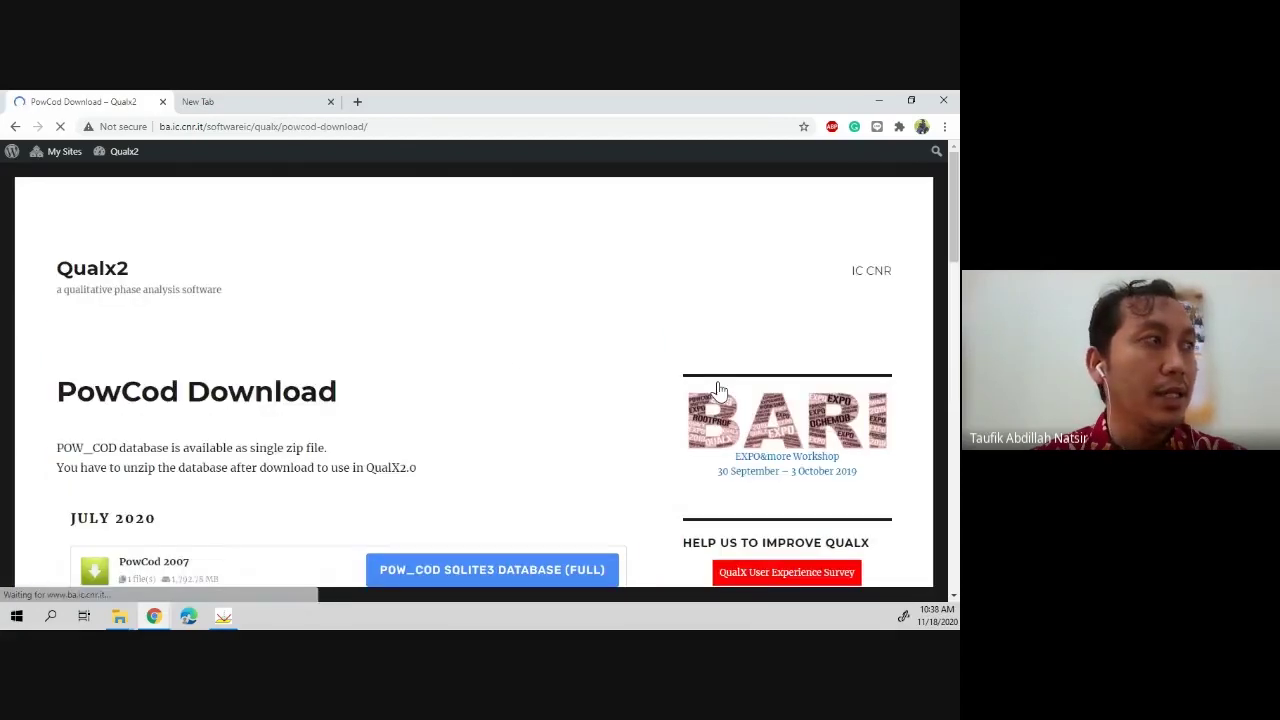
scroll(430, 372, down, 2)
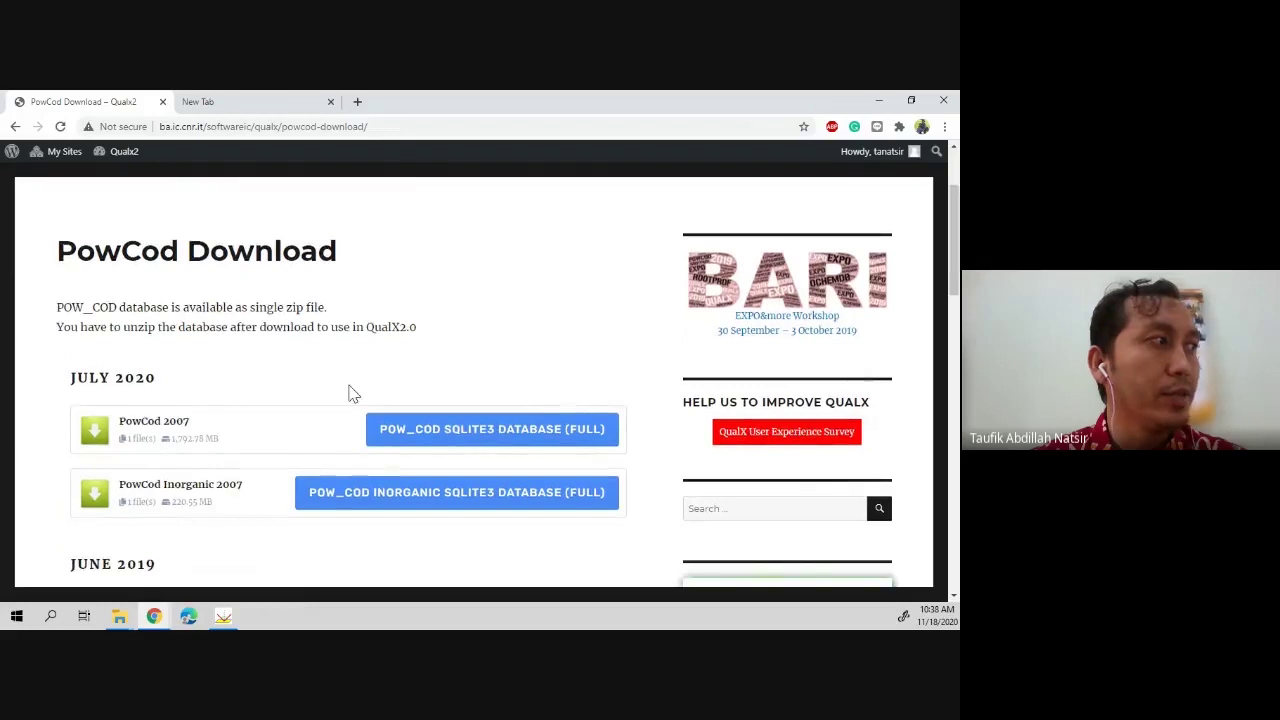
scroll(300, 380, down, 1)
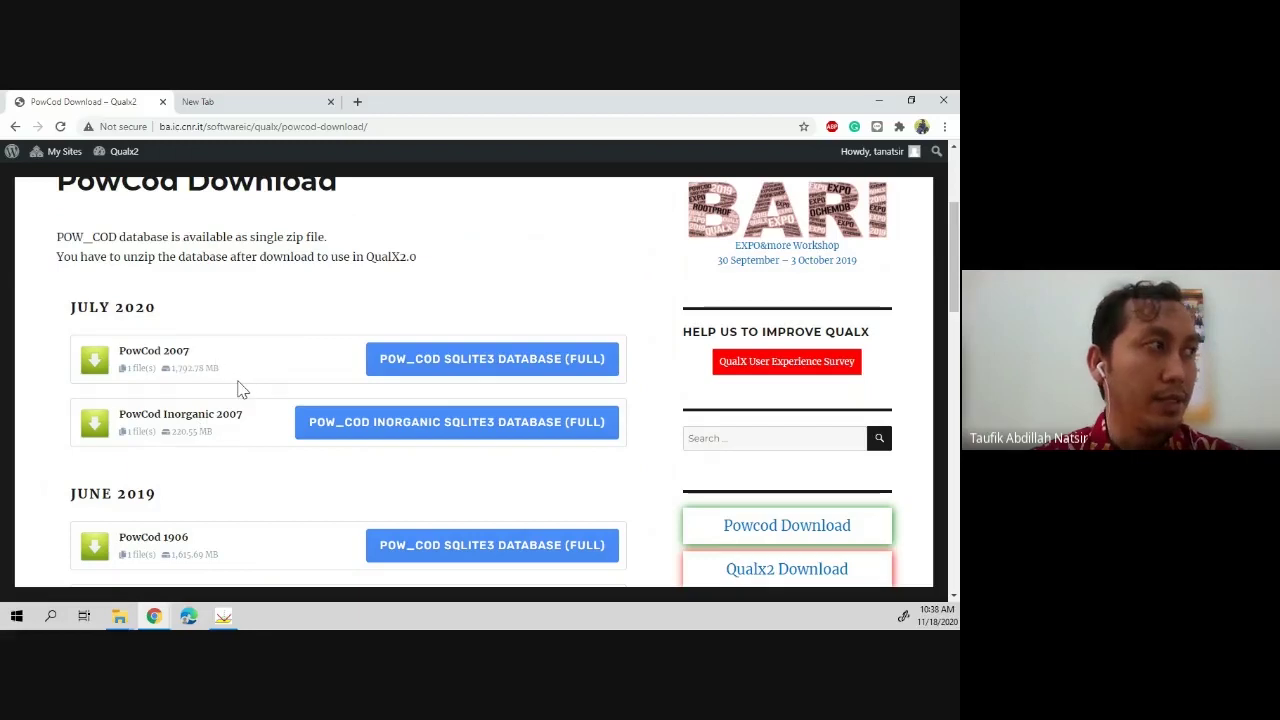
scroll(246, 389, up, 3)
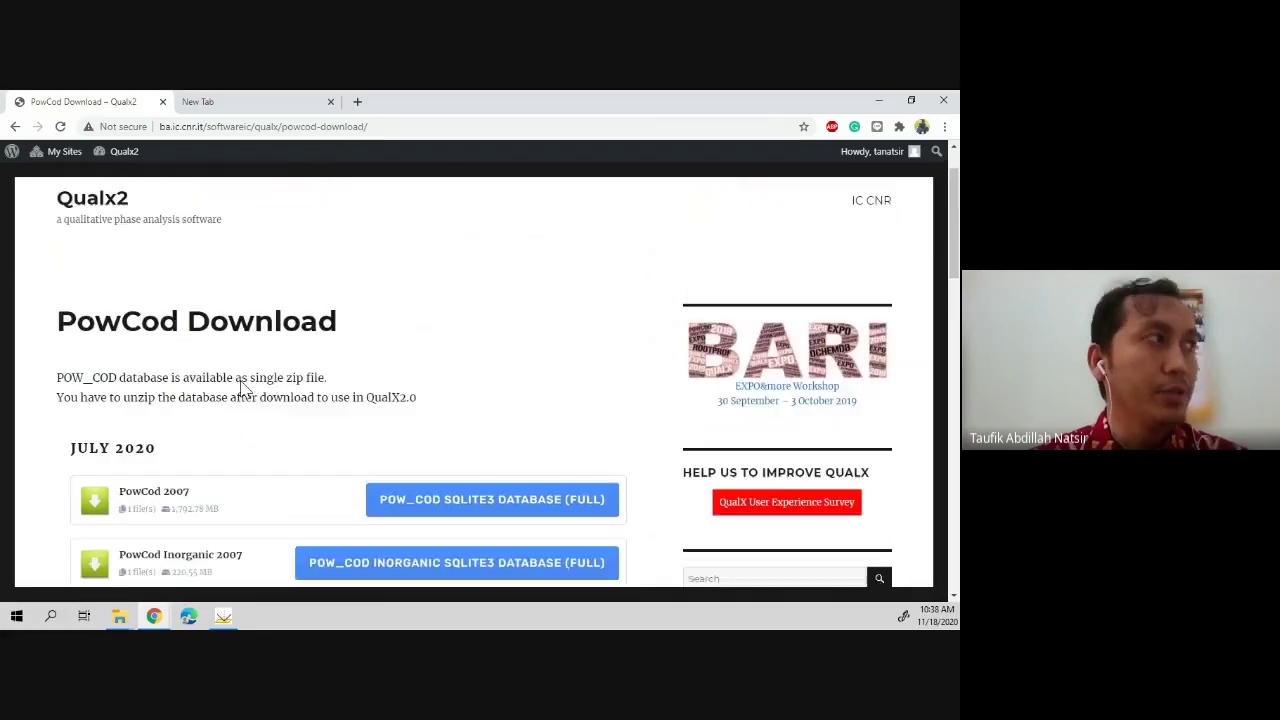
- Search for "crystallography open database" in the blank tab and open the Crystallography Open Database website
click(285, 102)
text(crt)
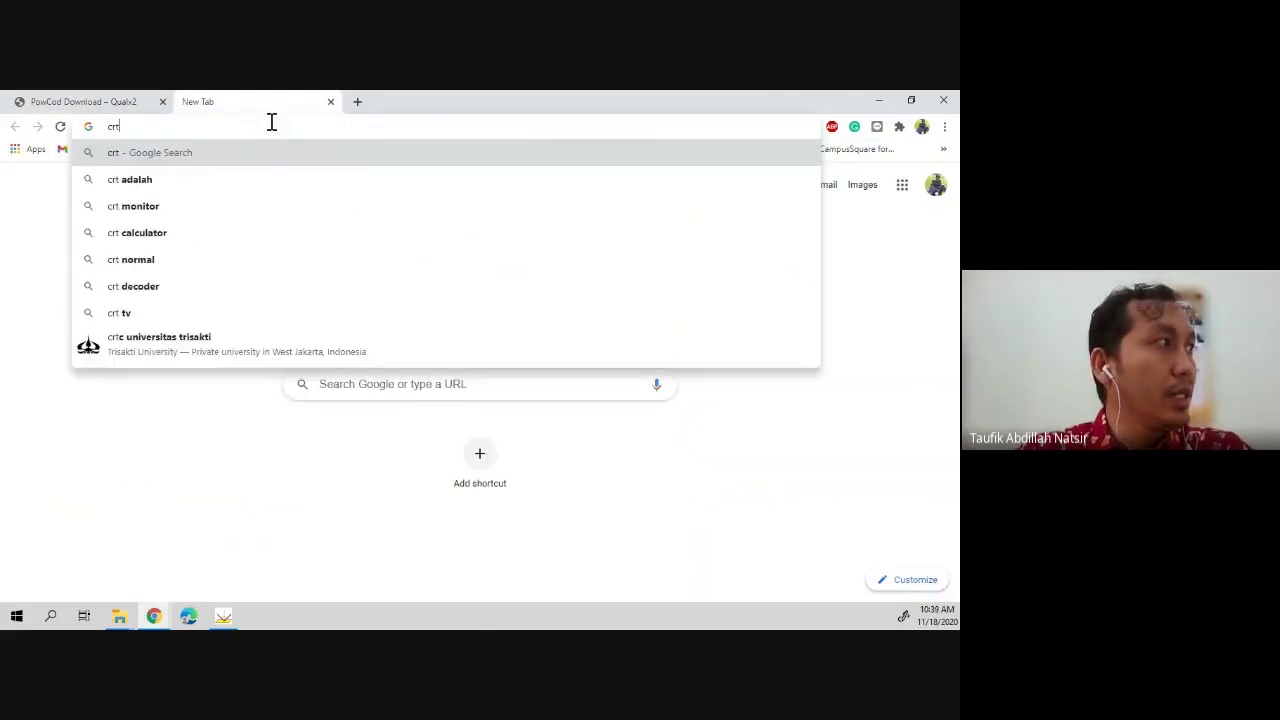
key(BackSpace)
text(ys)
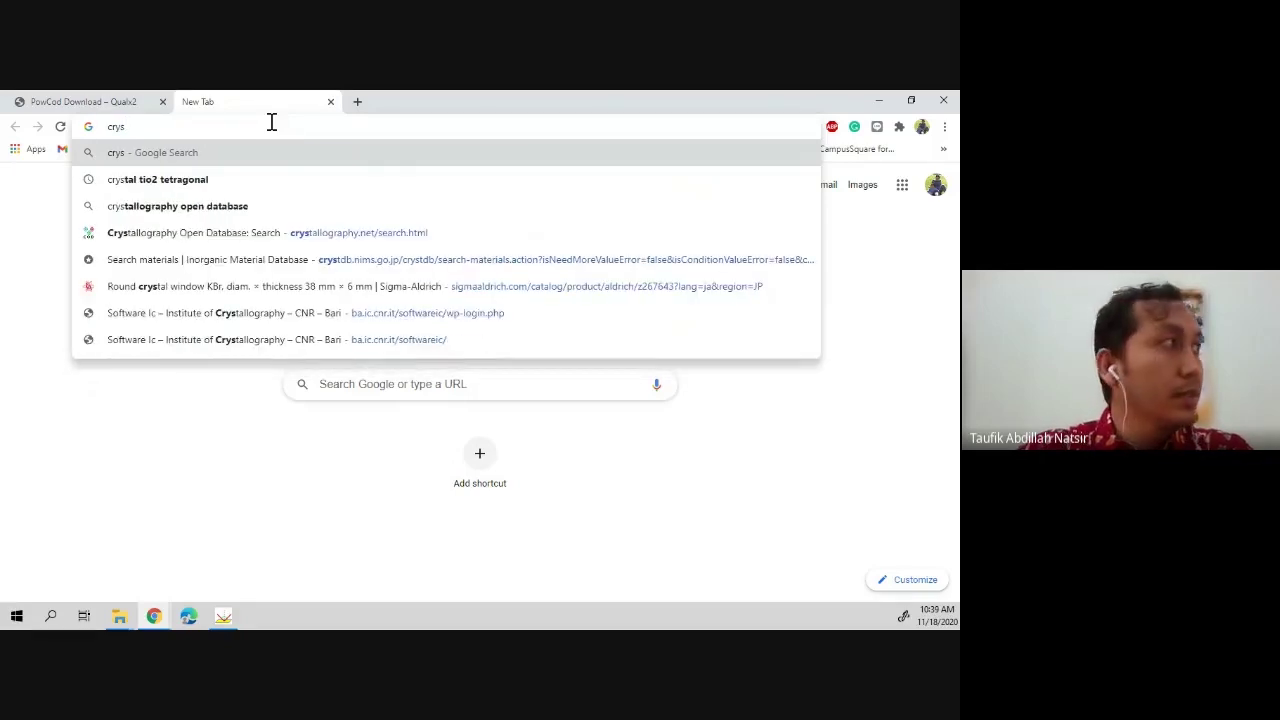
click(197, 206)
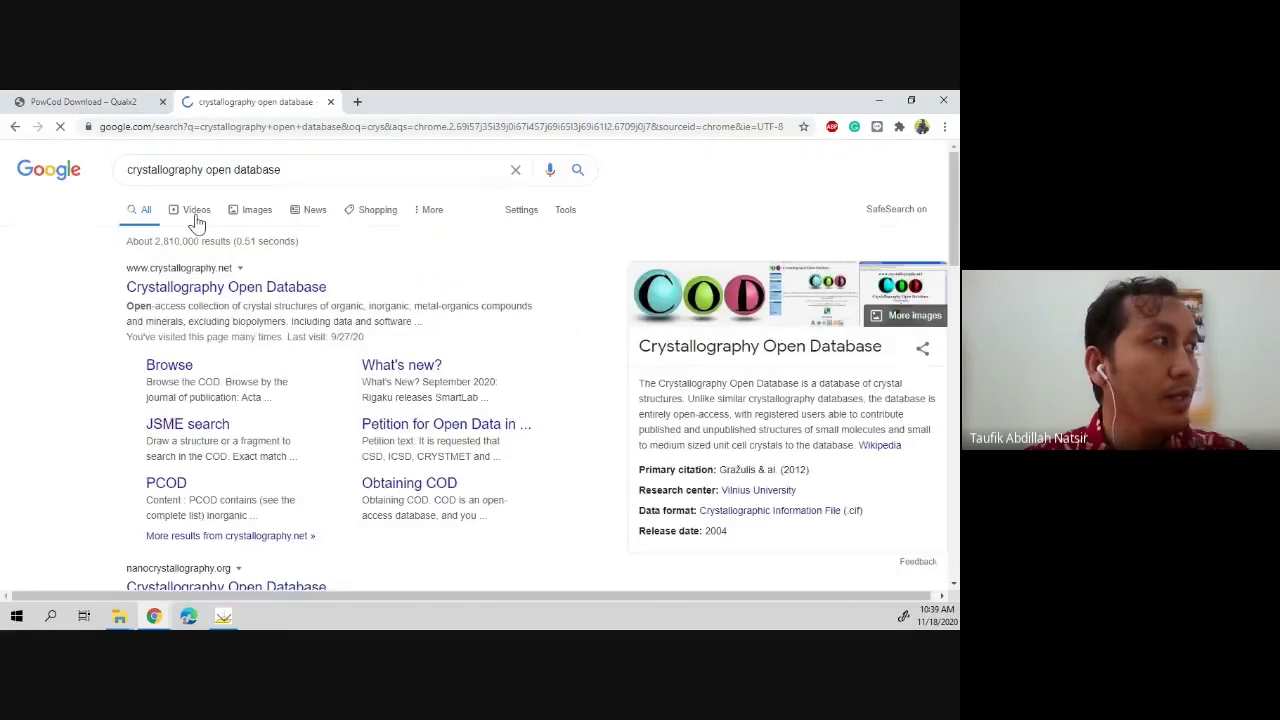
click(209, 290)
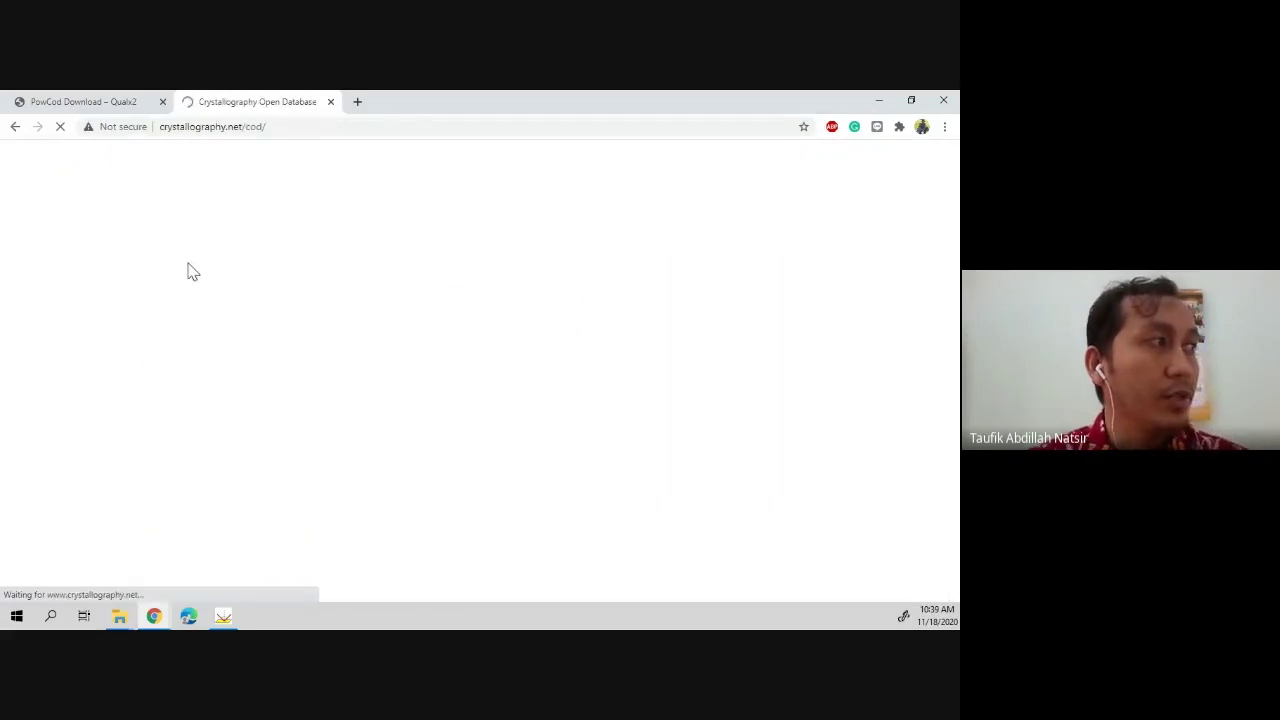
- Look over the Crystallography Open Database home page and open its JSME search by structural formula
scroll(300, 326, down, 3)
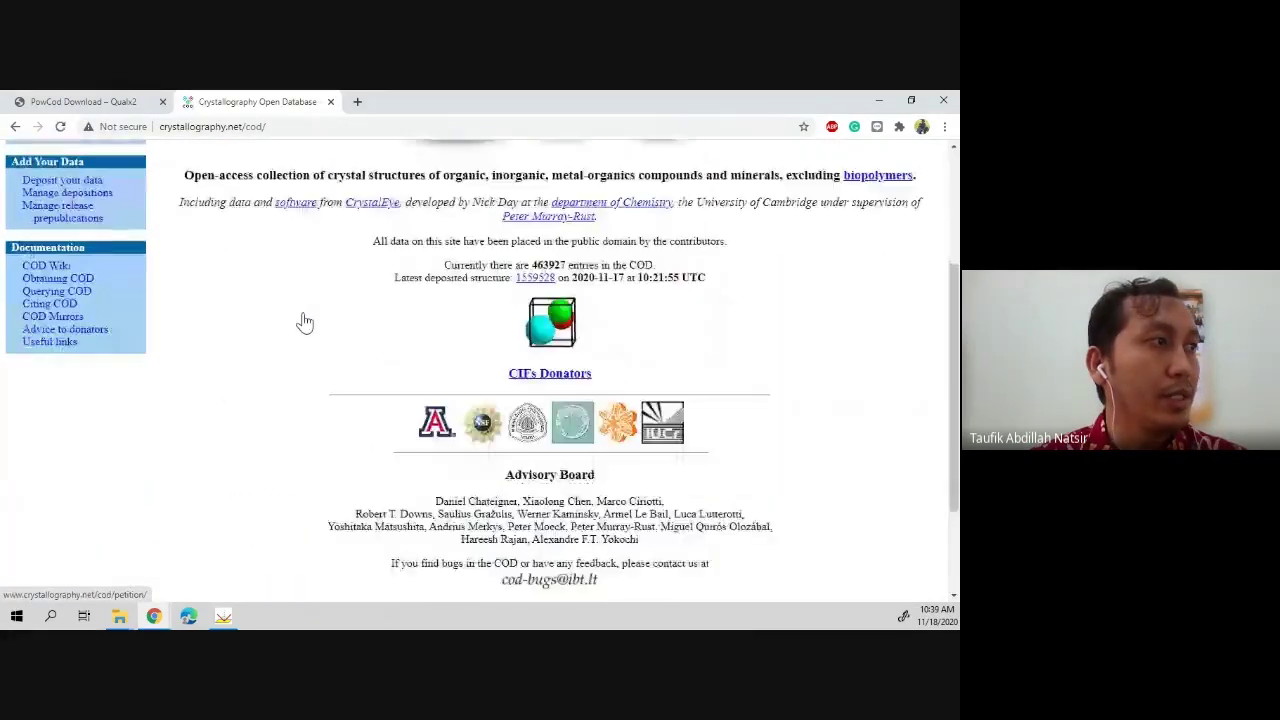
scroll(305, 318, up, 2)
scroll(305, 318, up, 1)
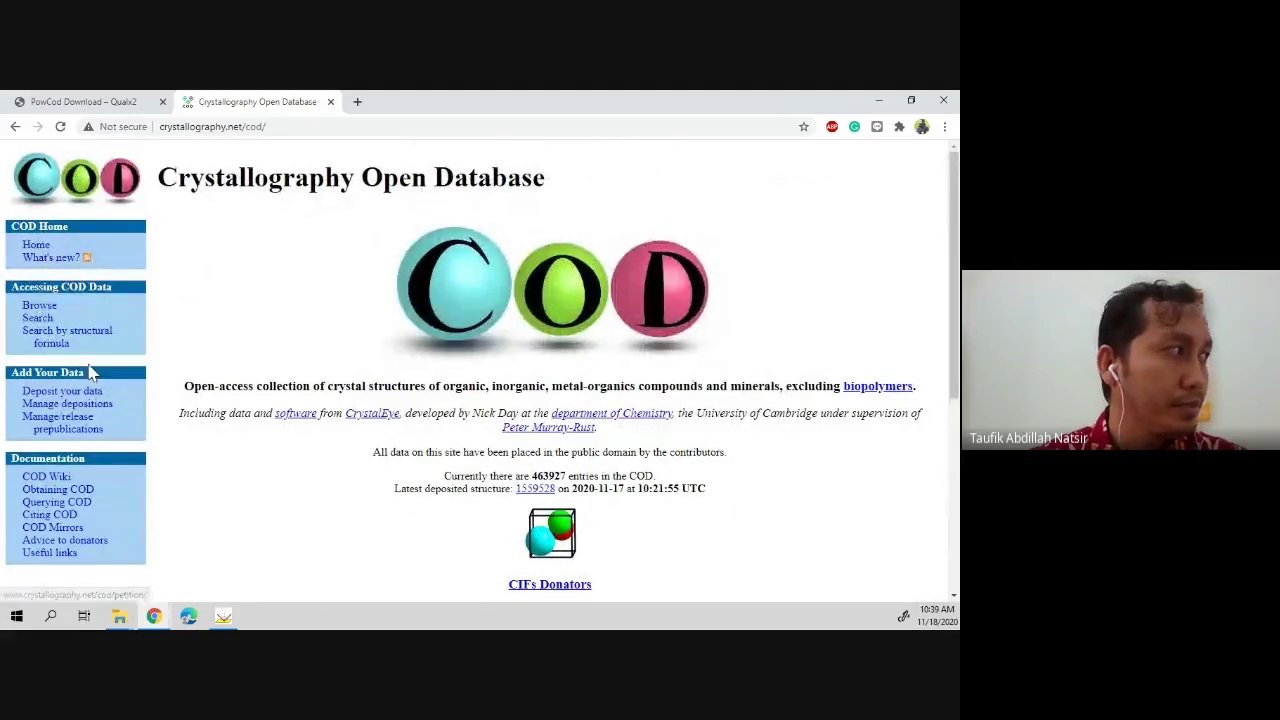
mouse_move(58, 352)
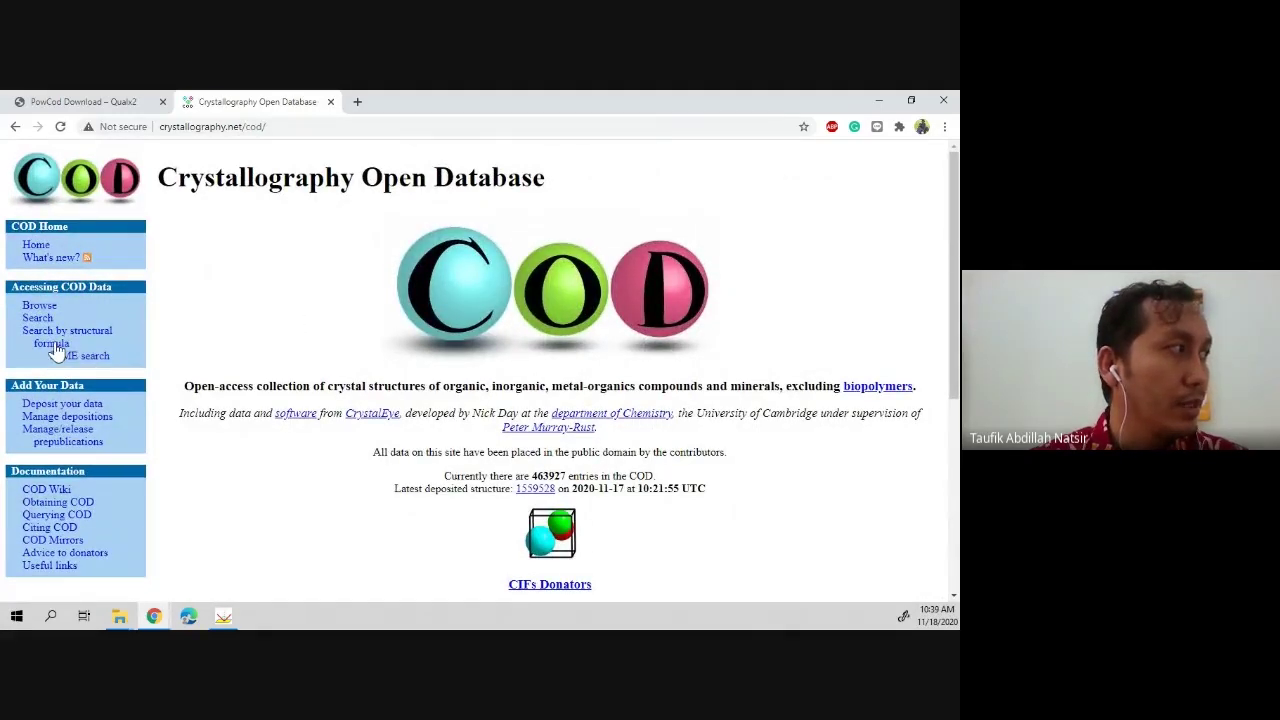
click(112, 357)
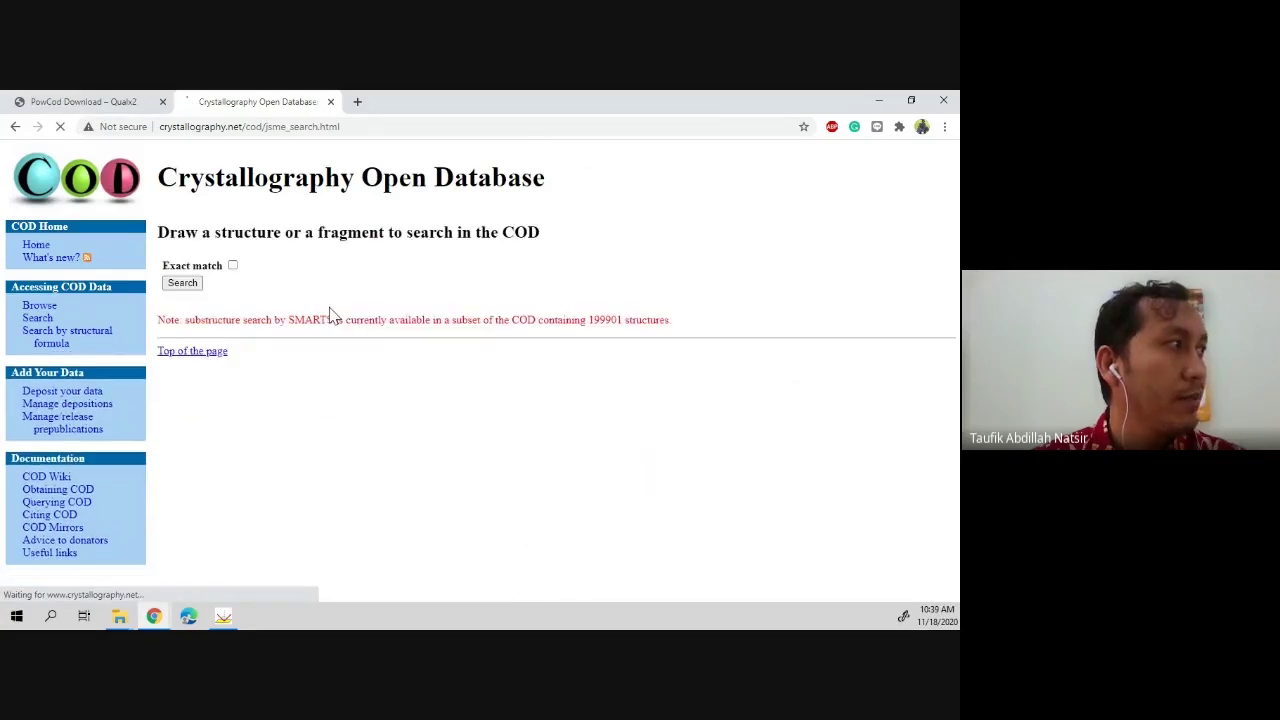
- Open the Crystallography Open Database Search page and look over its query form
click(40, 319)
scroll(551, 336, down, 1)
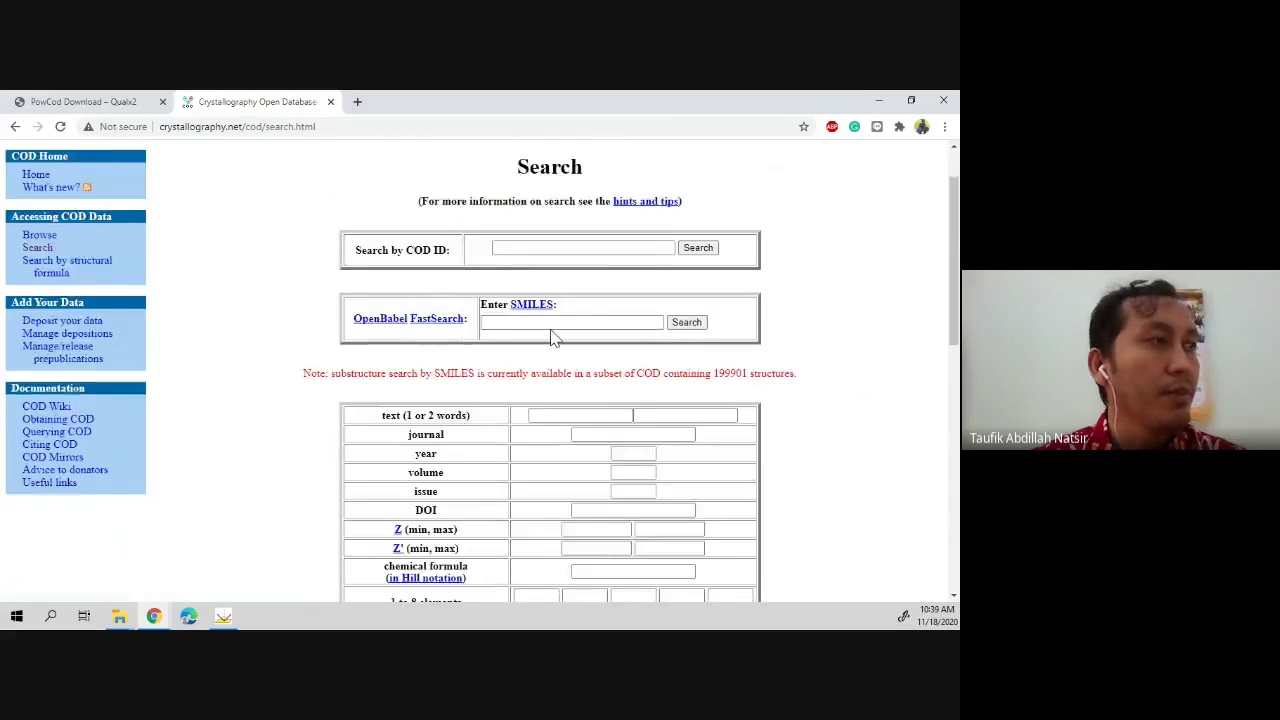
scroll(551, 336, down, 1)
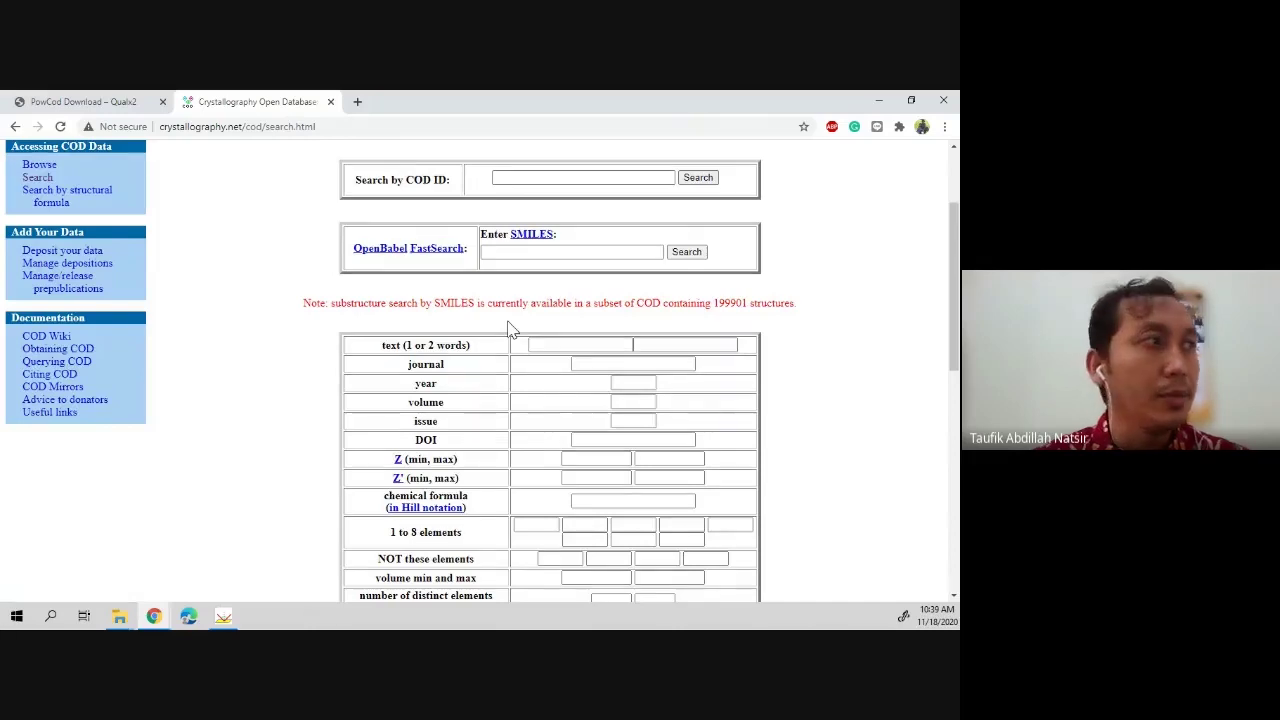
scroll(514, 400, down, 1)
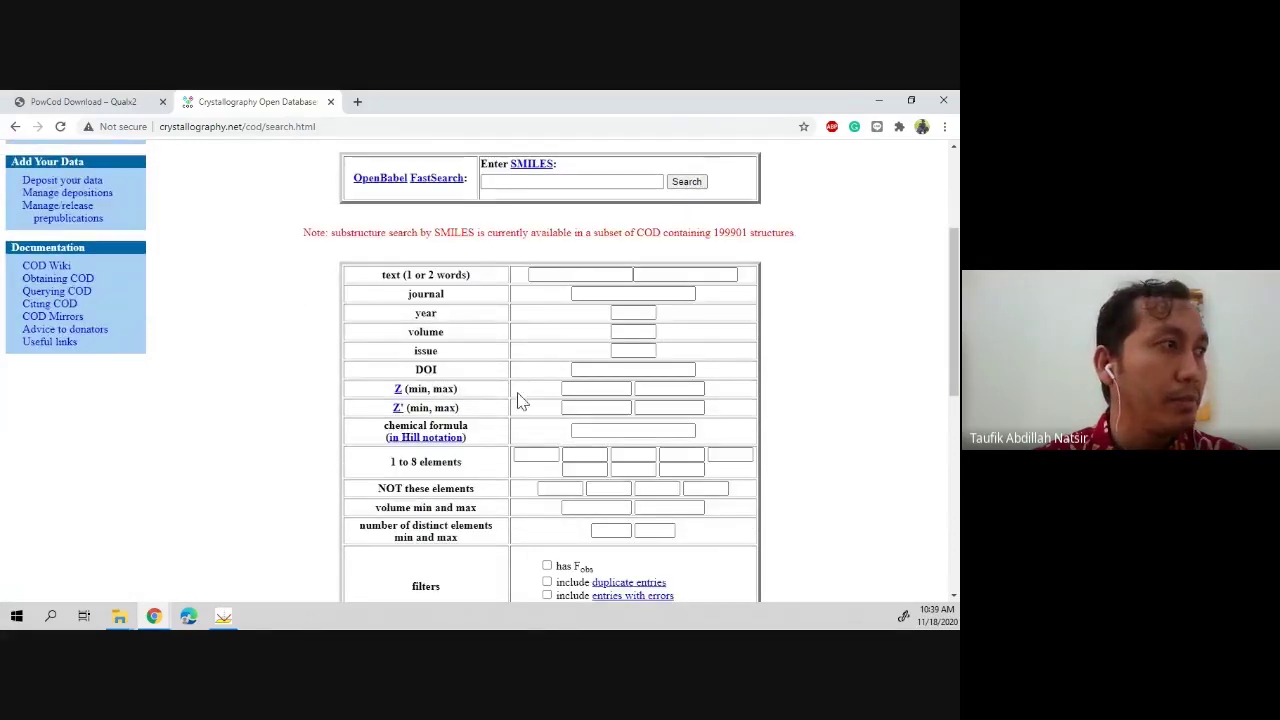
- Enter Ti as the first element to search for, and clear the trial minimum Z value of 2
click(594, 389)
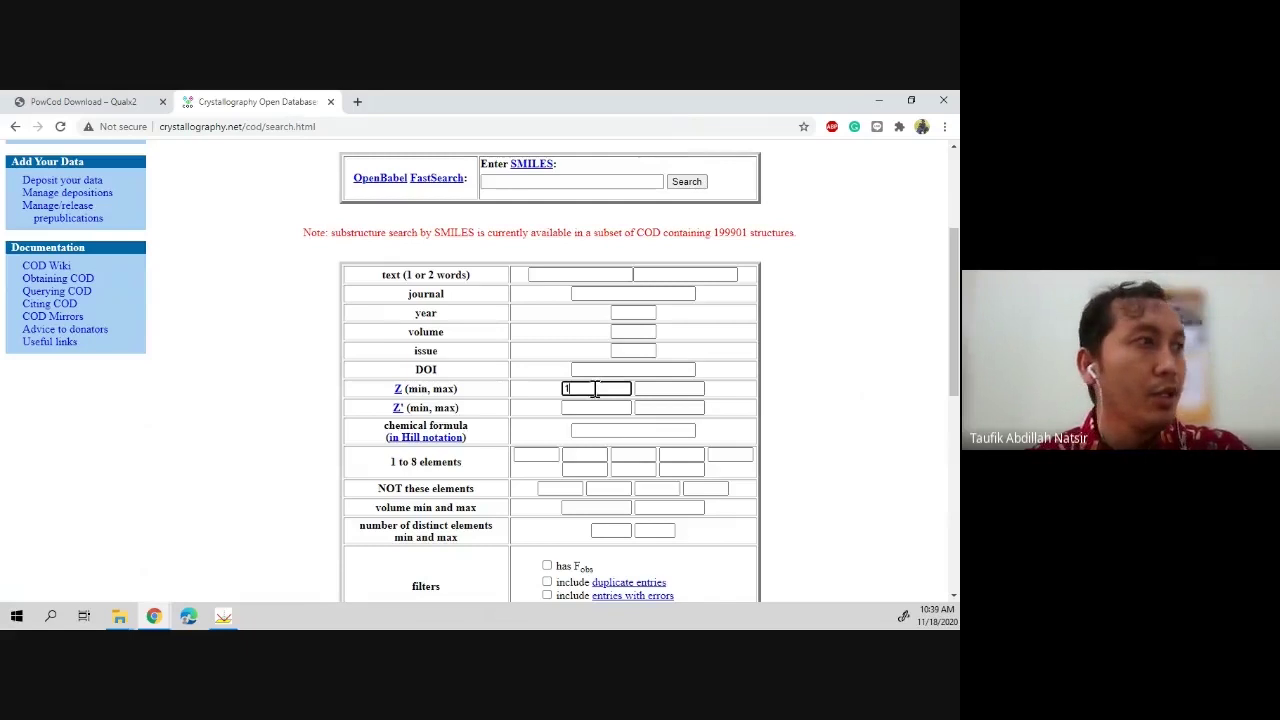
text(2)
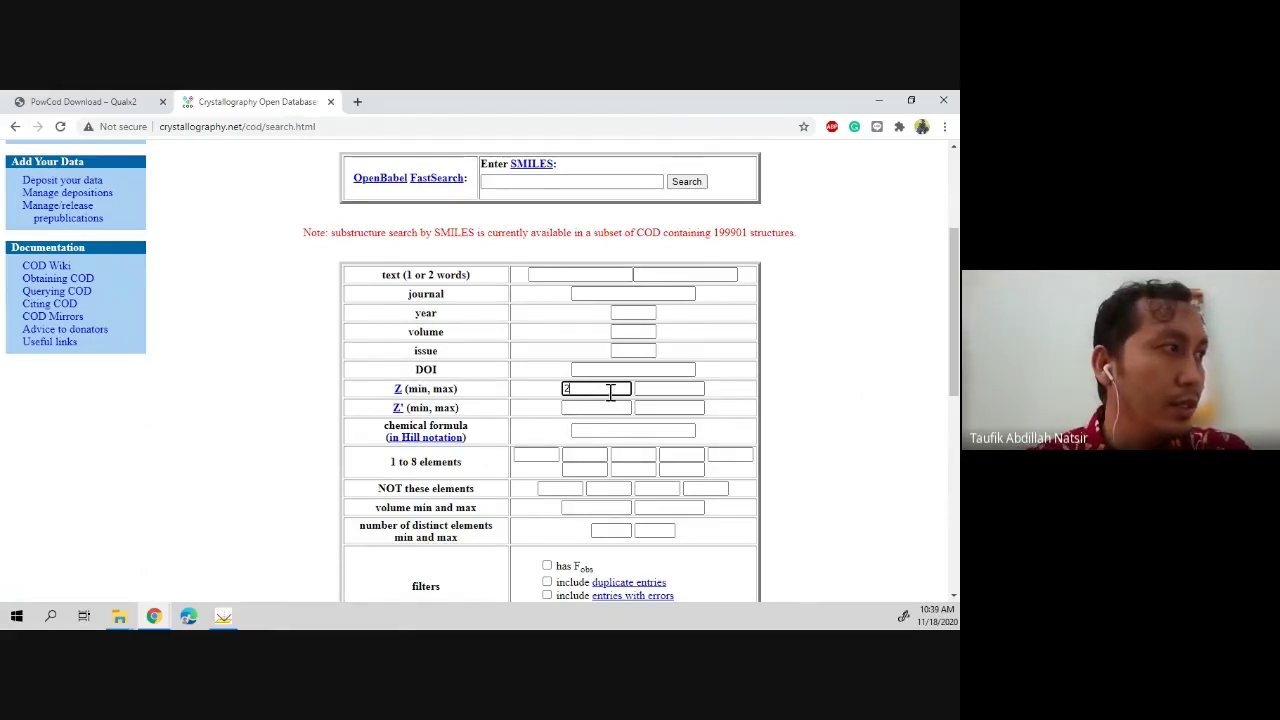
click(575, 455)
click(548, 457)
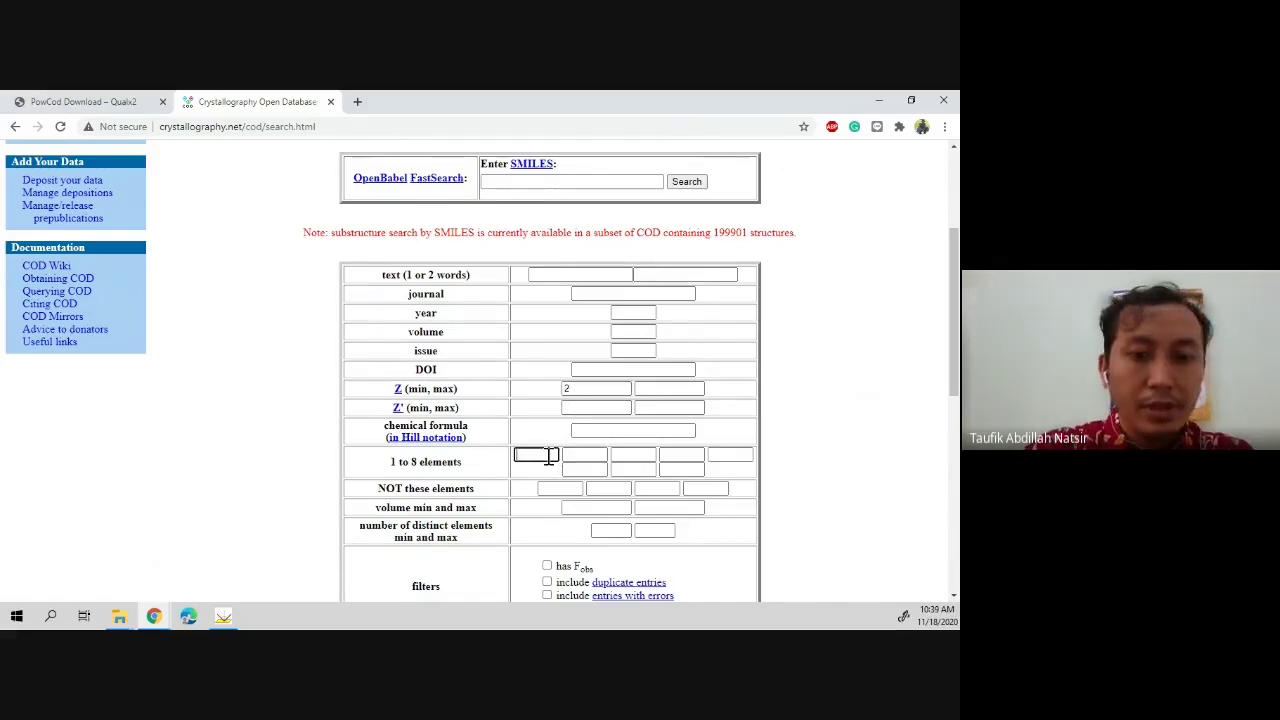
click(598, 453)
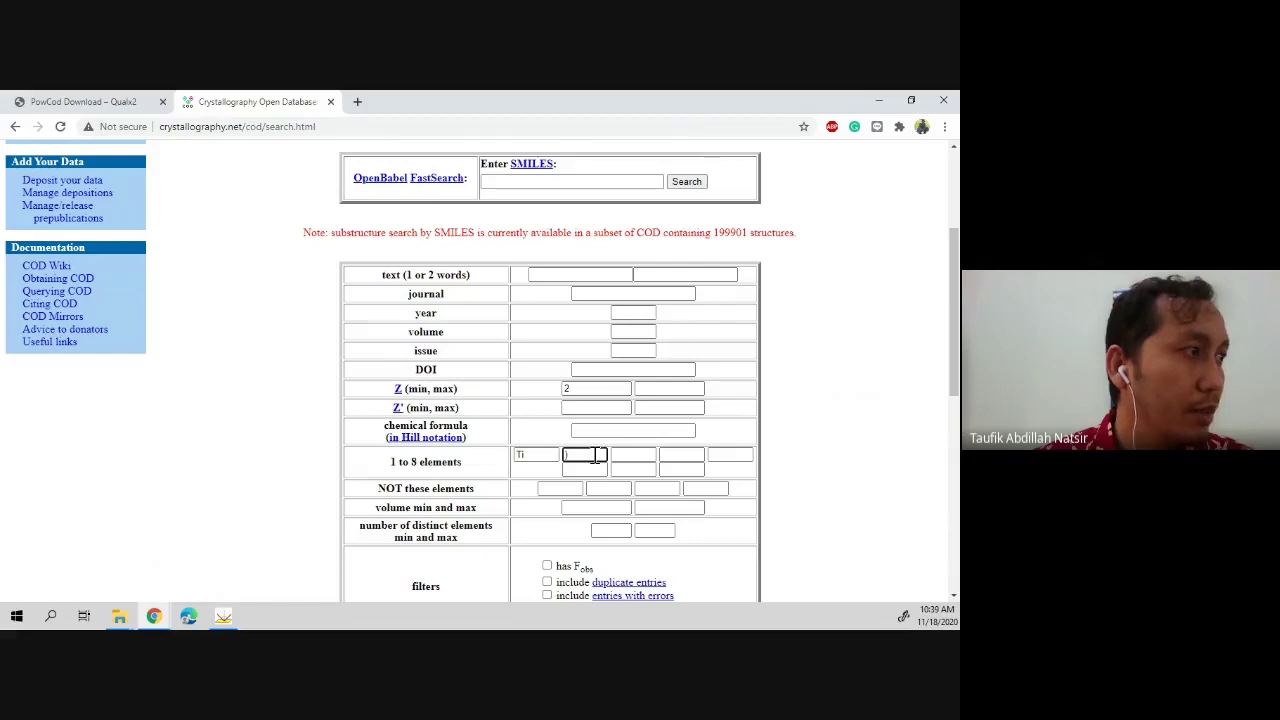
click(597, 388)
key(BackSpace)
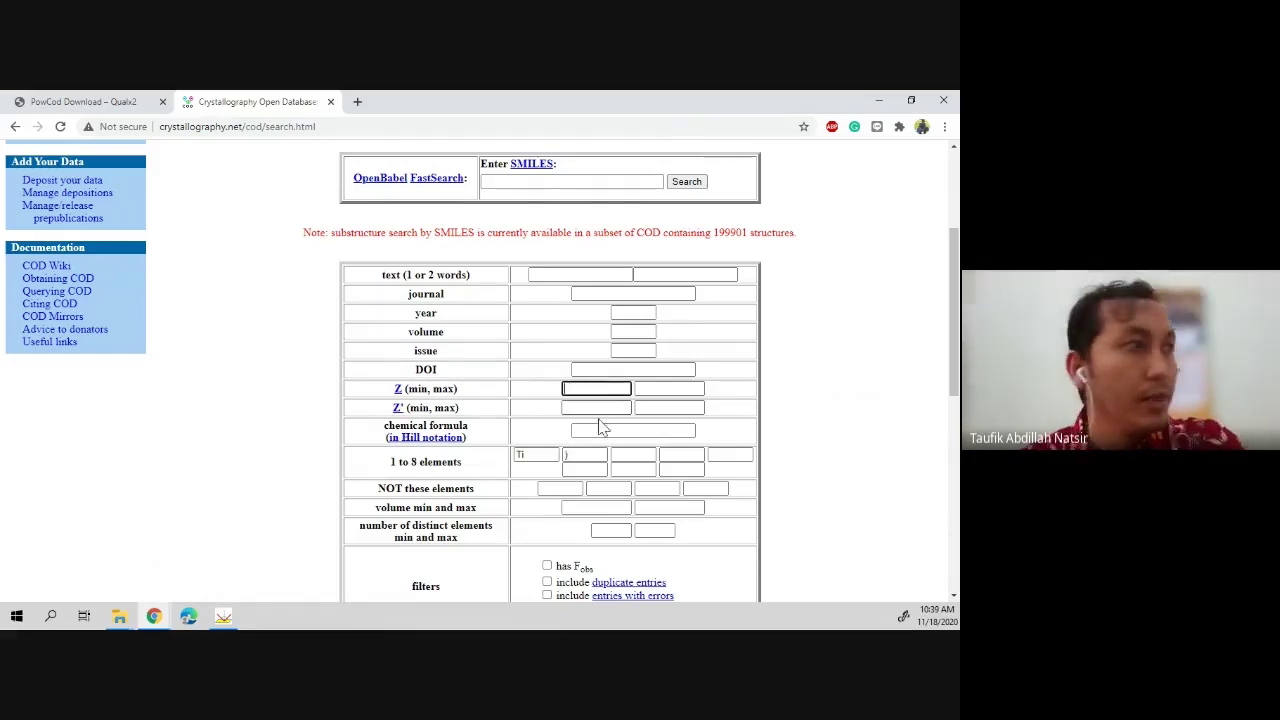
- Set the minimum number of distinct elements to 2 and enter O as the second element
click(600, 531)
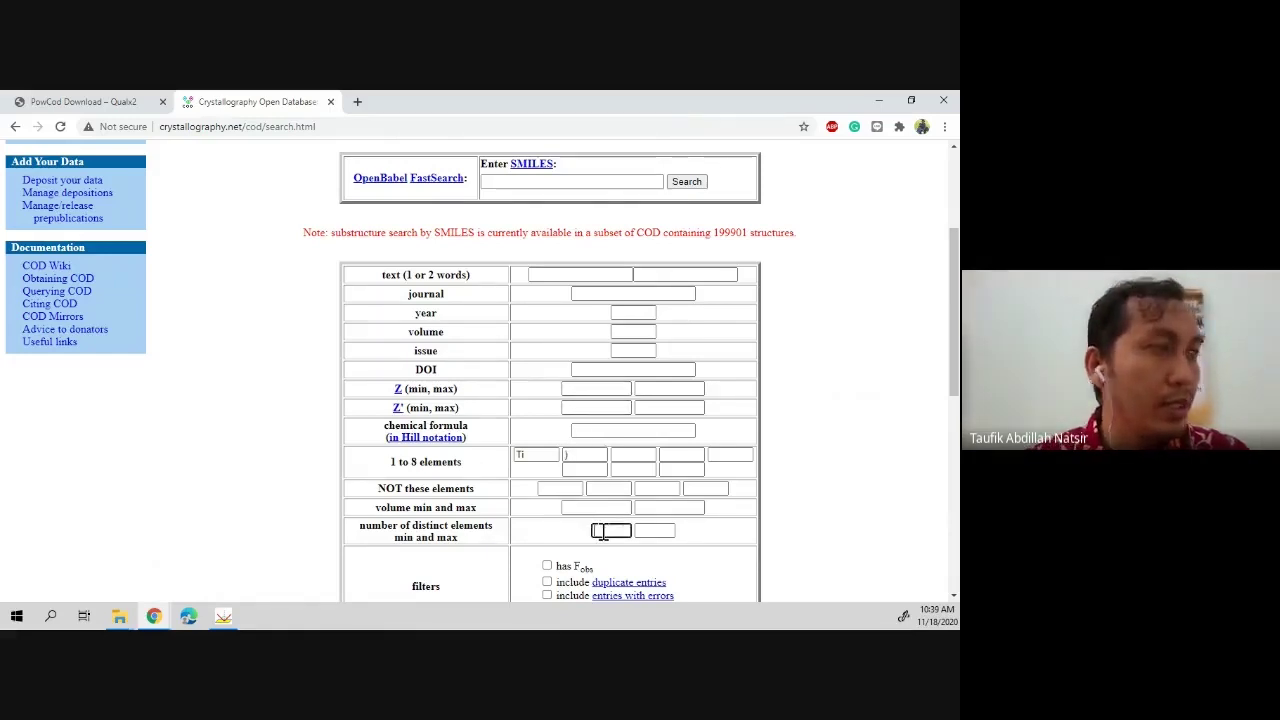
text(2)
scroll(686, 474, down, 1)
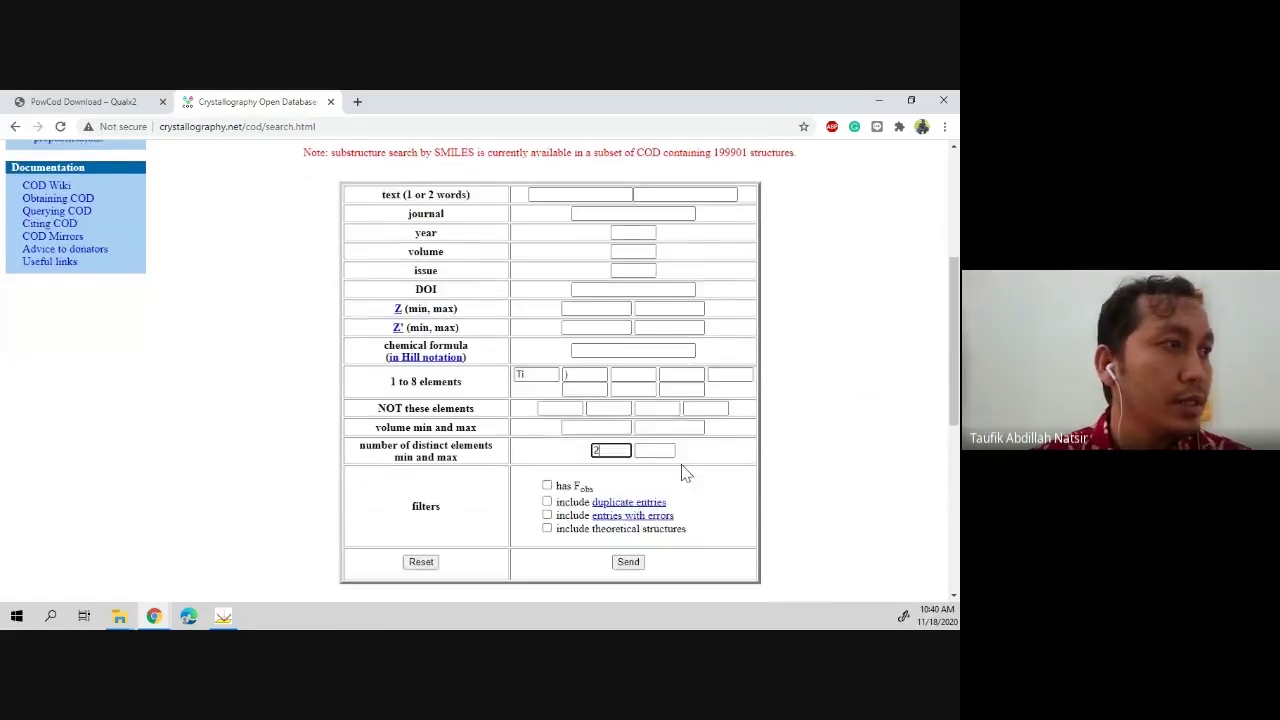
scroll(686, 474, down, 2)
scroll(663, 471, up, 3)
click(572, 455)
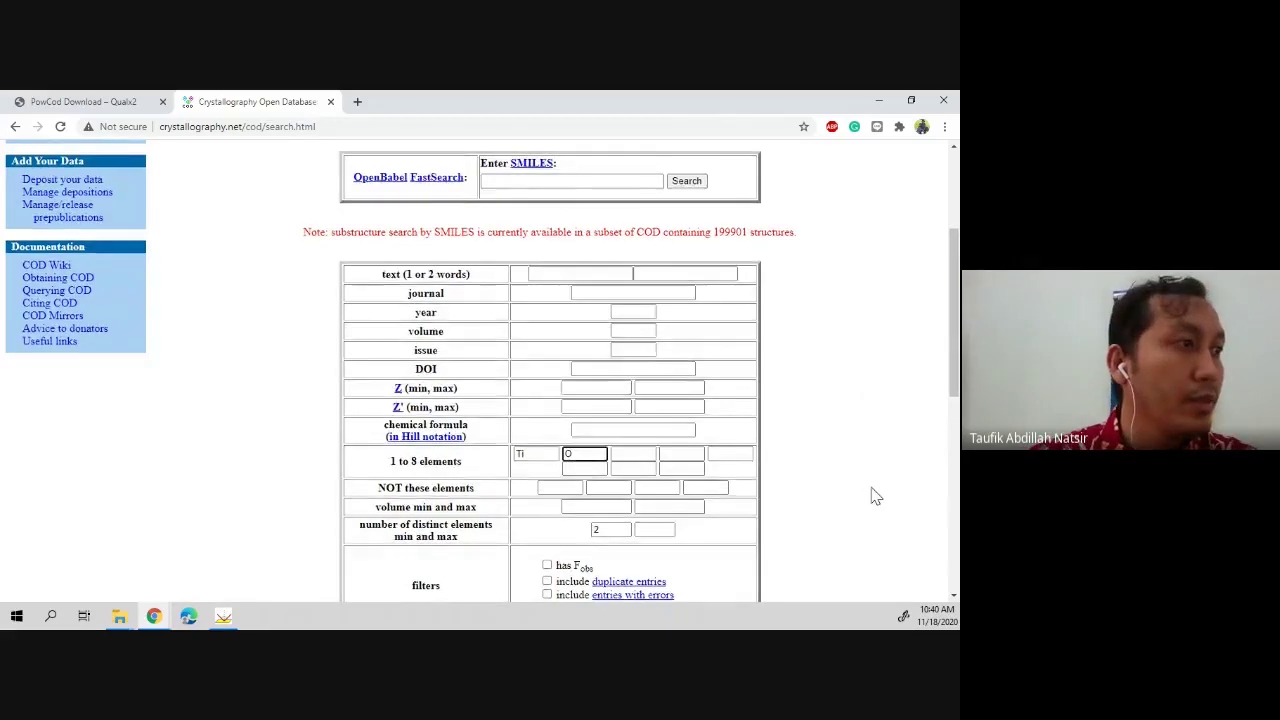
- Submit the search for structures containing Ti and O and look over the listed entries and their CIF links
scroll(743, 486, down, 4)
click(628, 434)
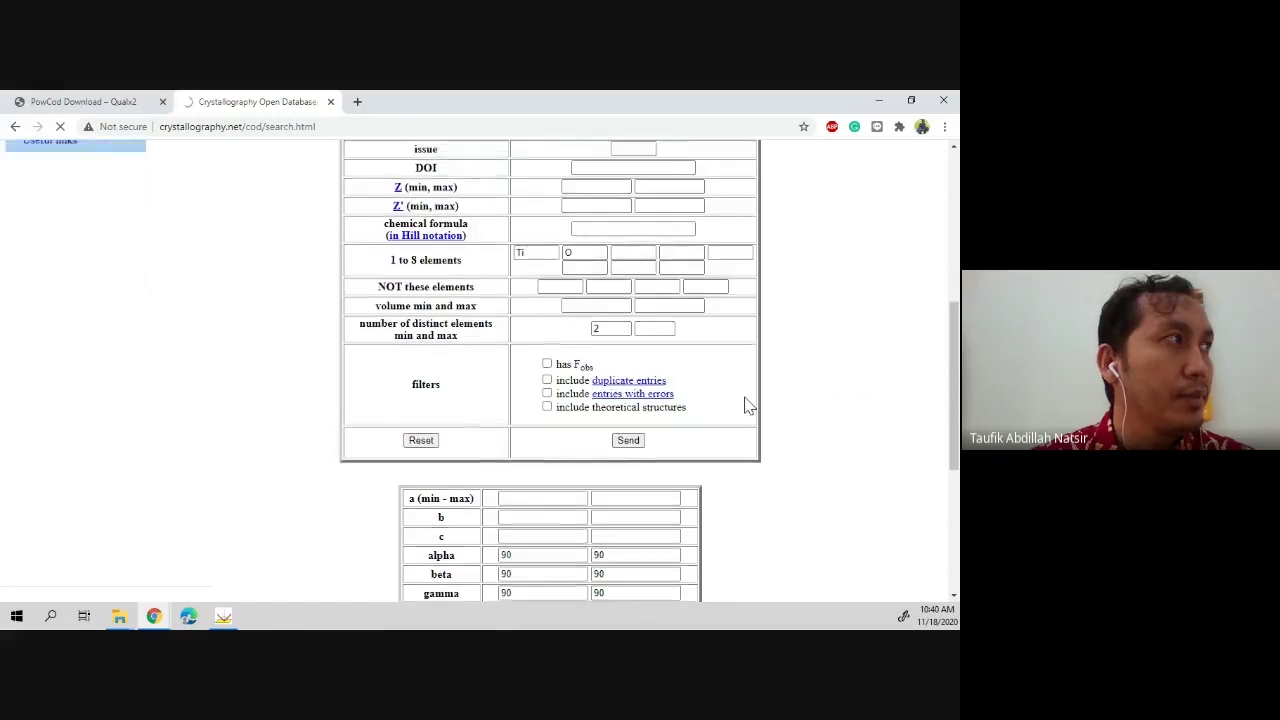
scroll(500, 370, down, 2)
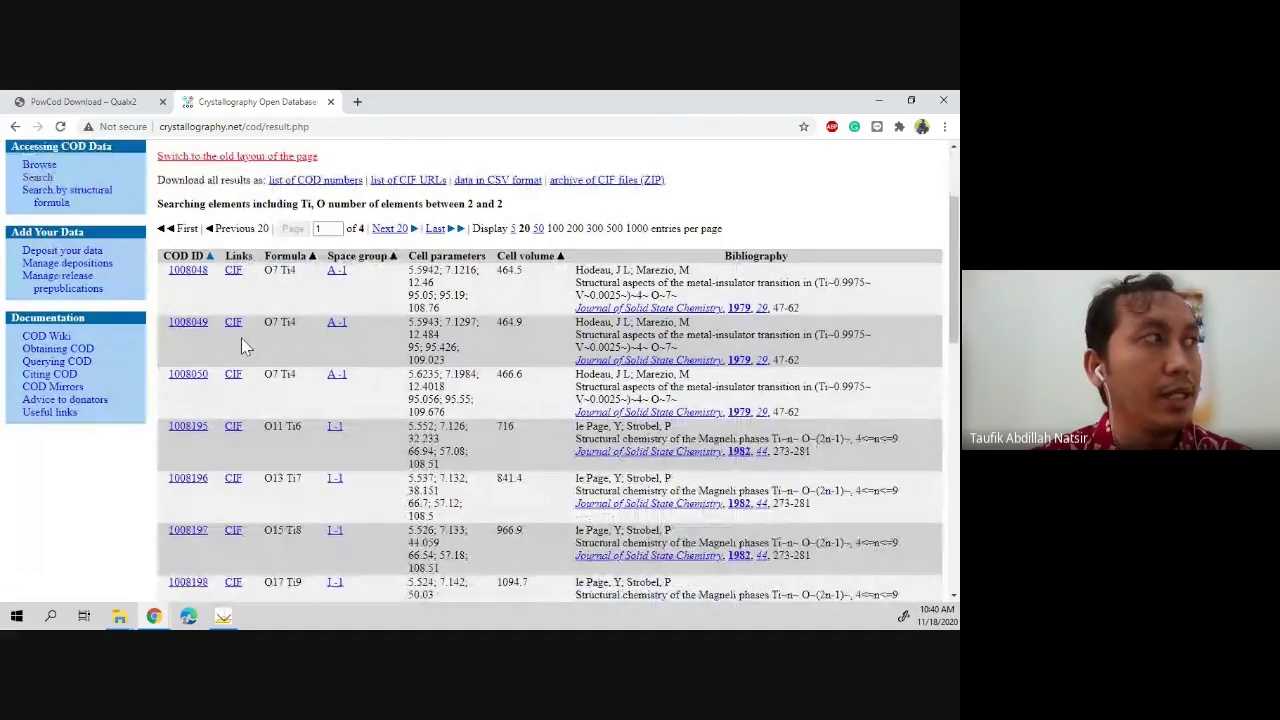
- Return to the PowCod Download page and review the available POW_COD database releases
click(125, 101)
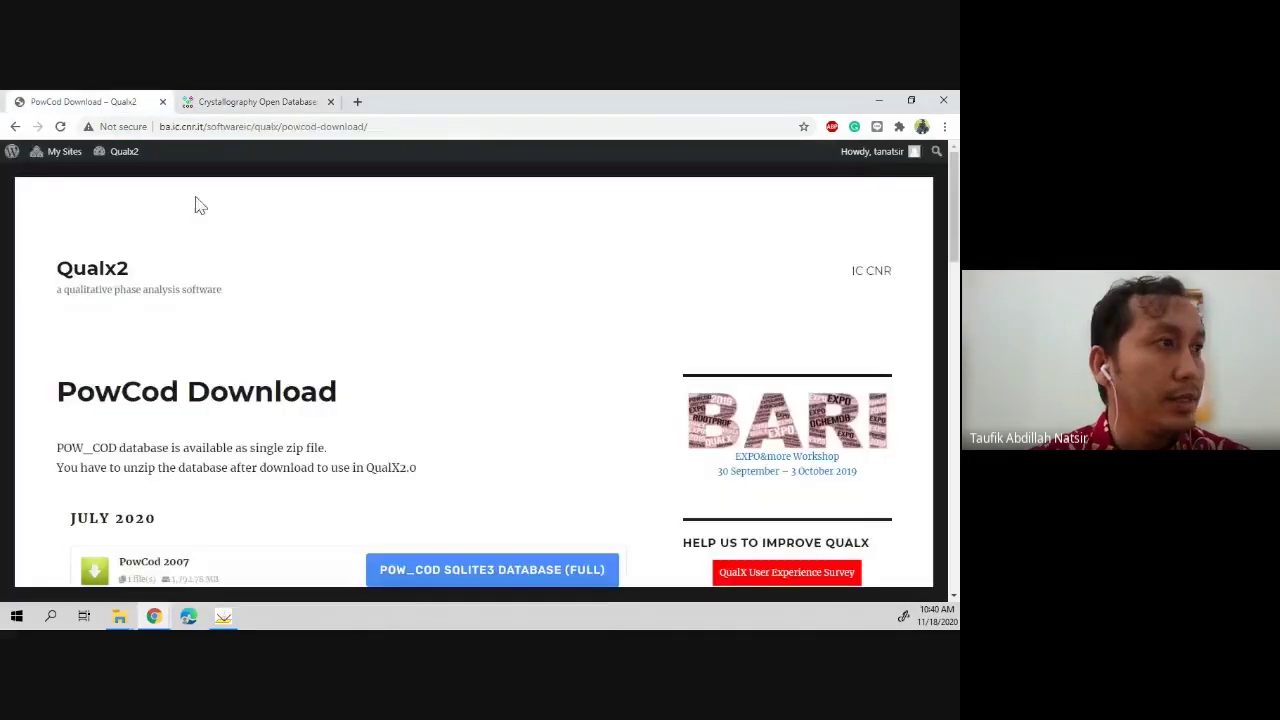
scroll(595, 432, down, 10)
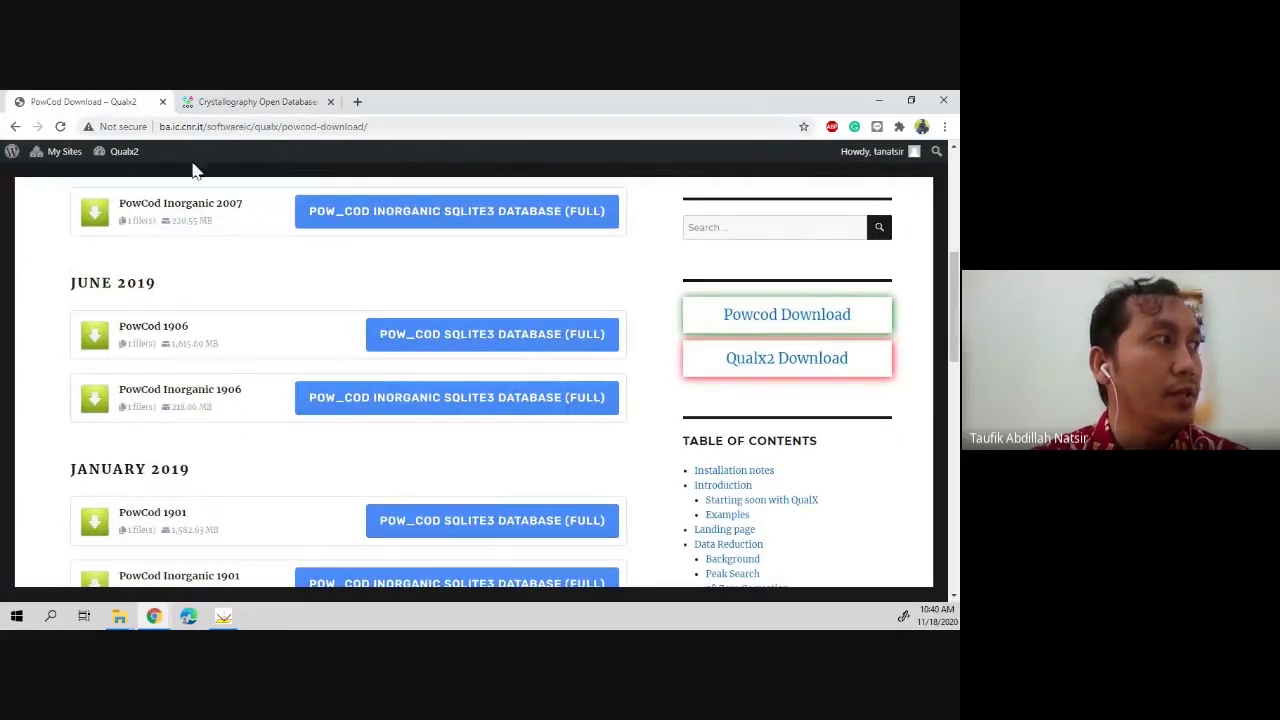
scroll(270, 235, up, 3)
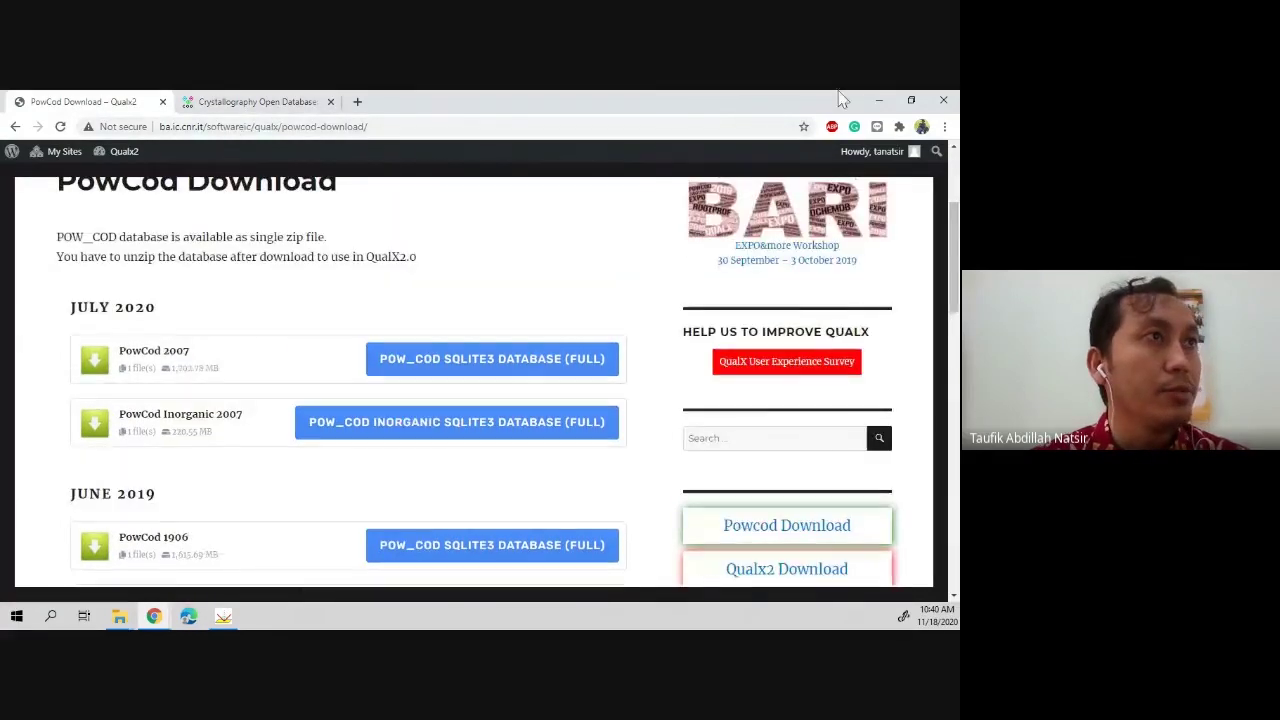
- Minimize the browser, switch to QualX and open the Import Diffraction Data file dialog
click(880, 101)
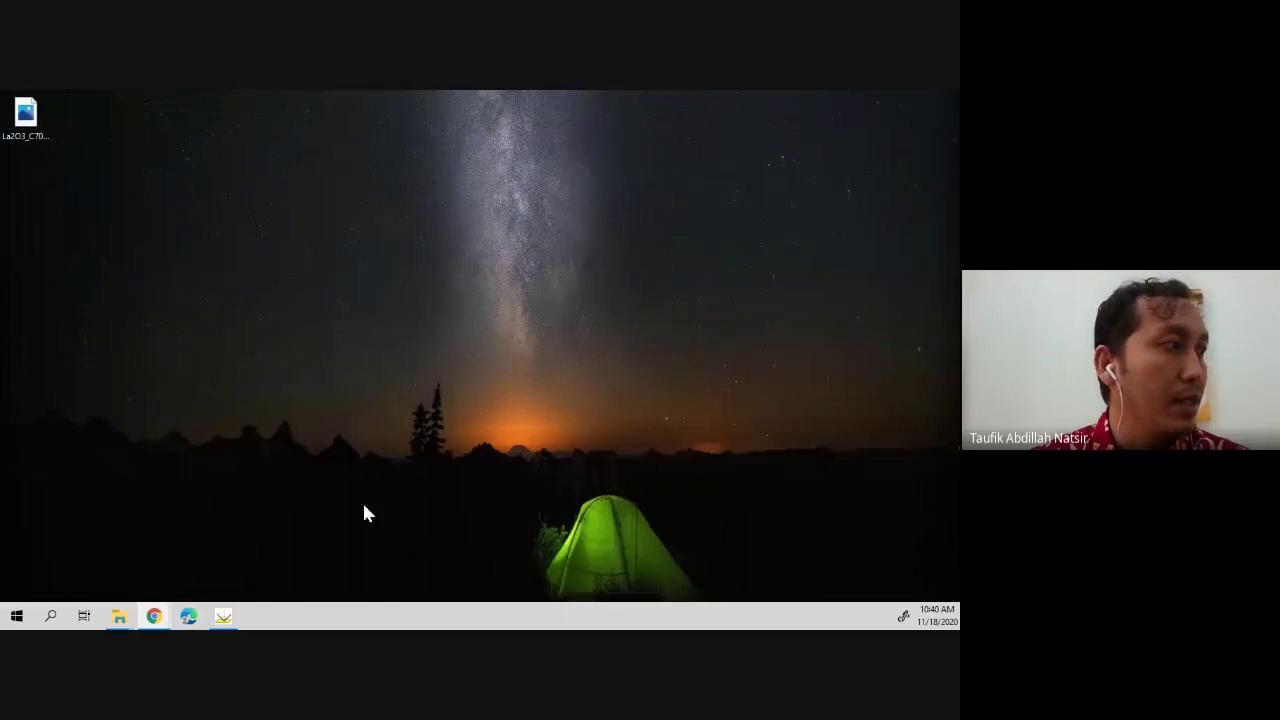
click(225, 615)
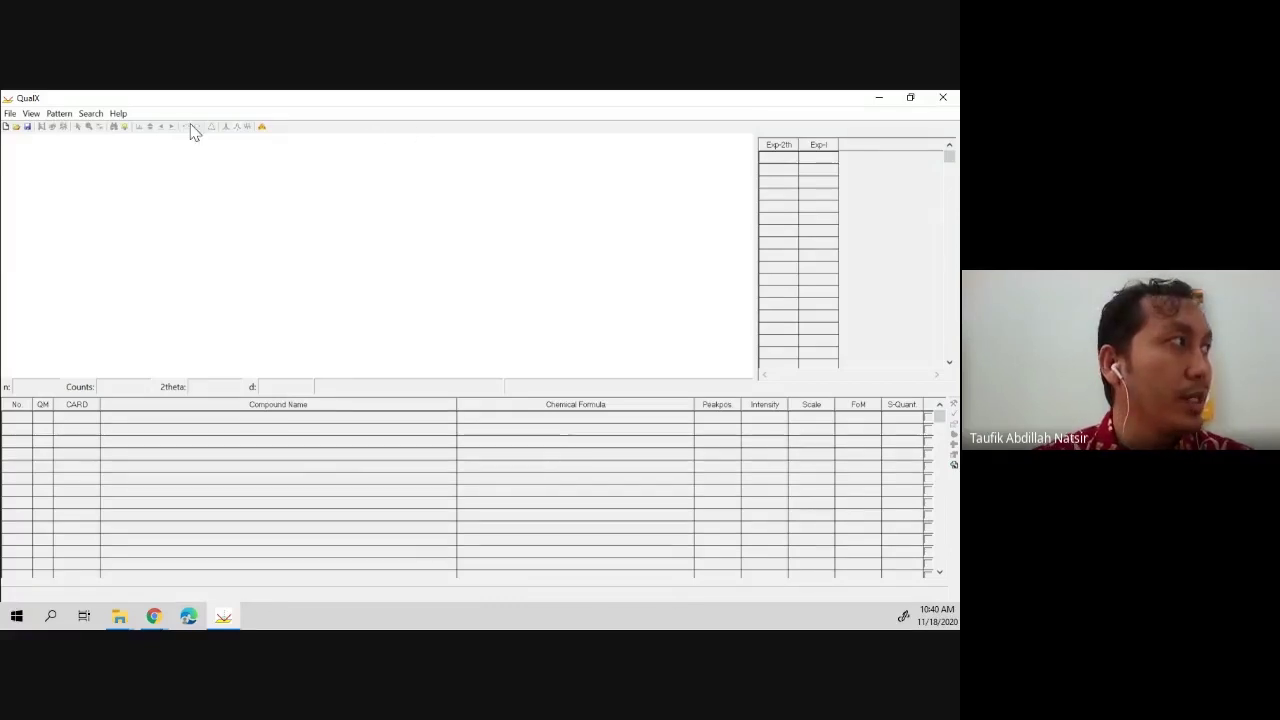
click(10, 114)
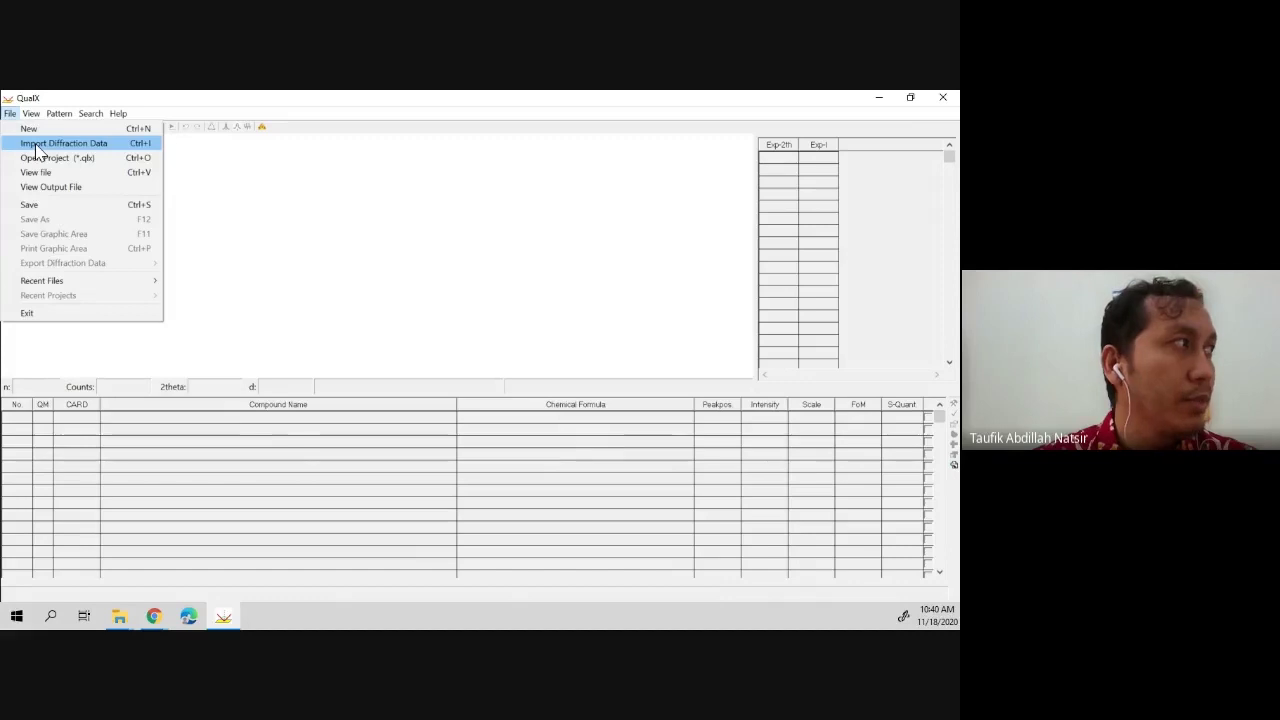
click(45, 143)
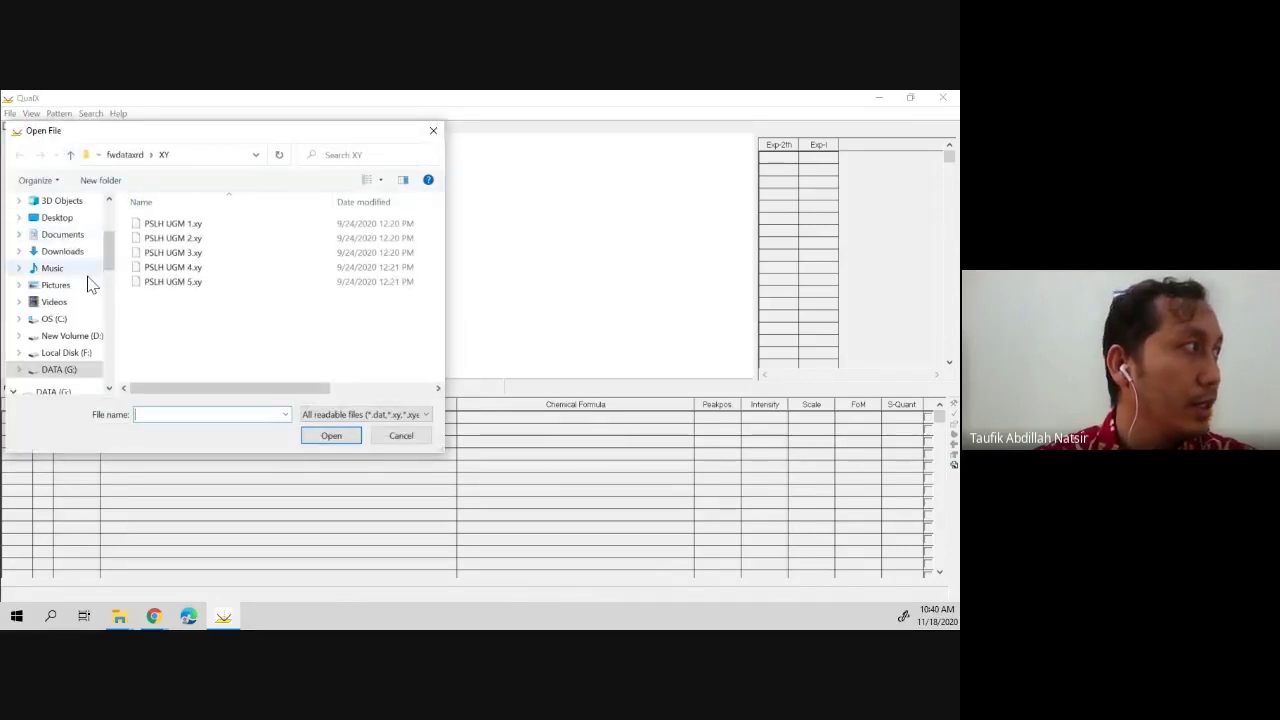
- Browse to the Desktop folder in the file dialog and compare it with the files on the actual desktop
scroll(89, 272, up, 3)
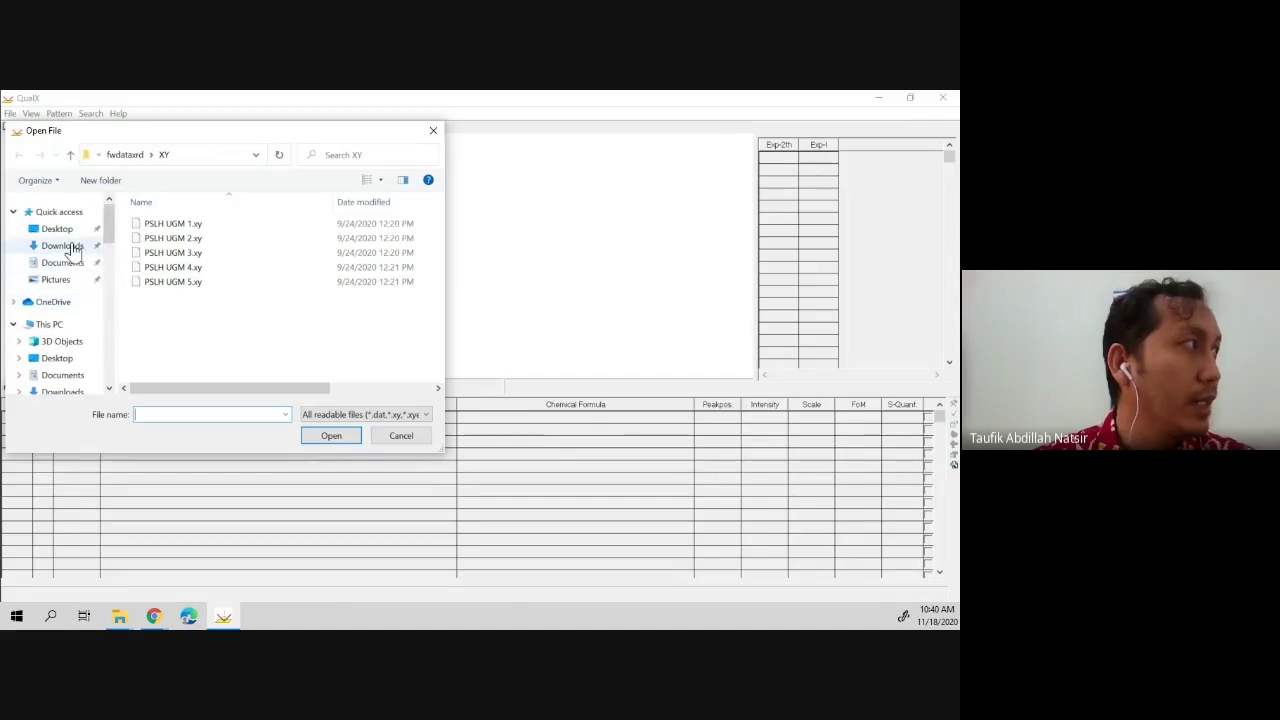
scroll(80, 318, down, 1)
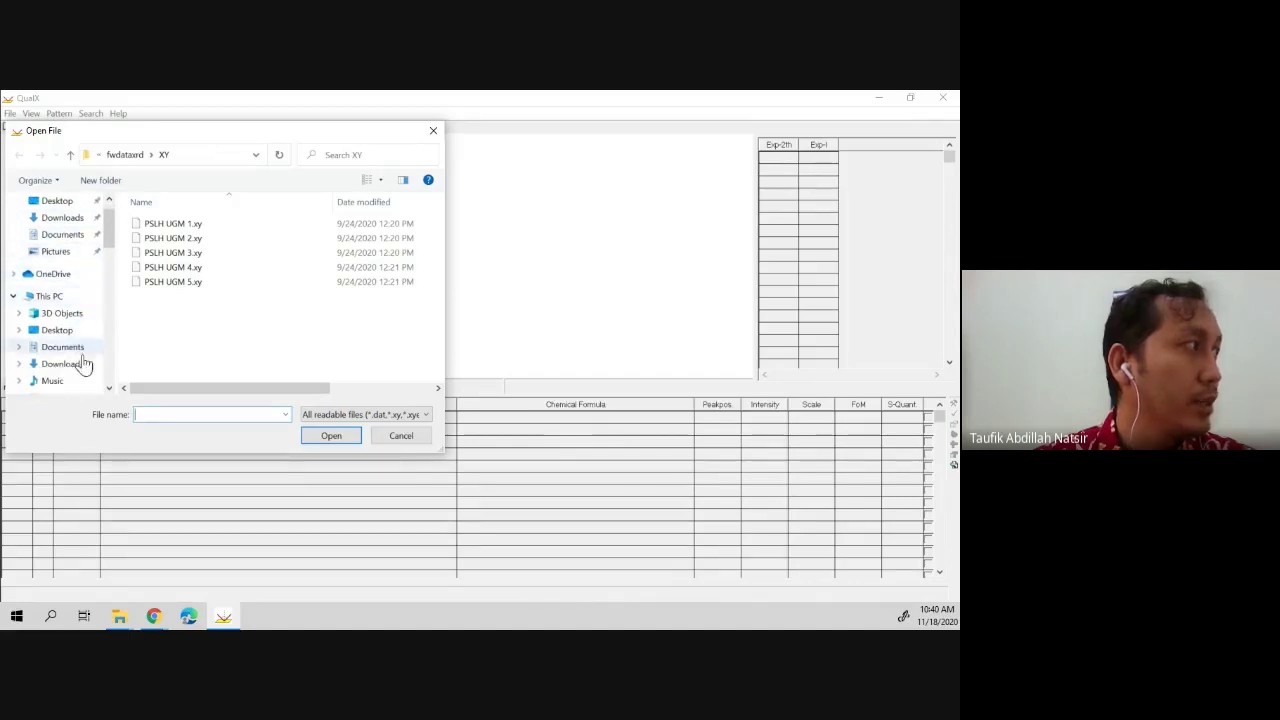
scroll(73, 347, down, 1)
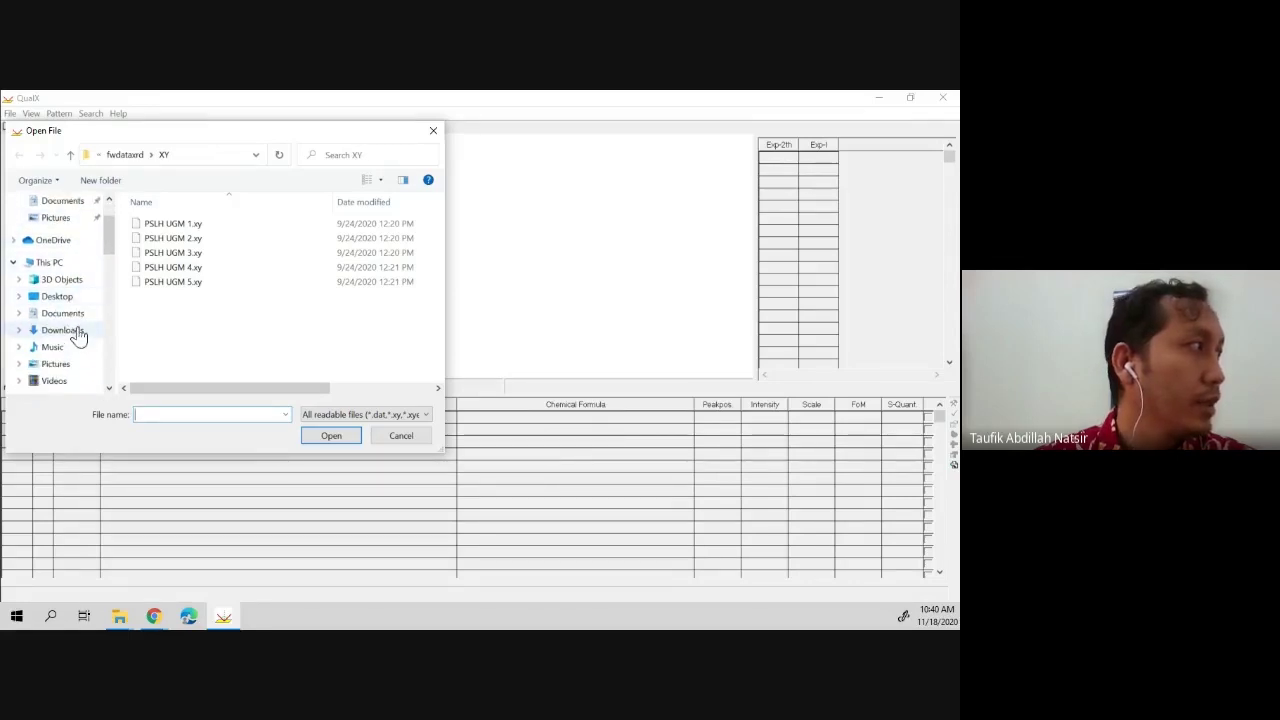
click(63, 298)
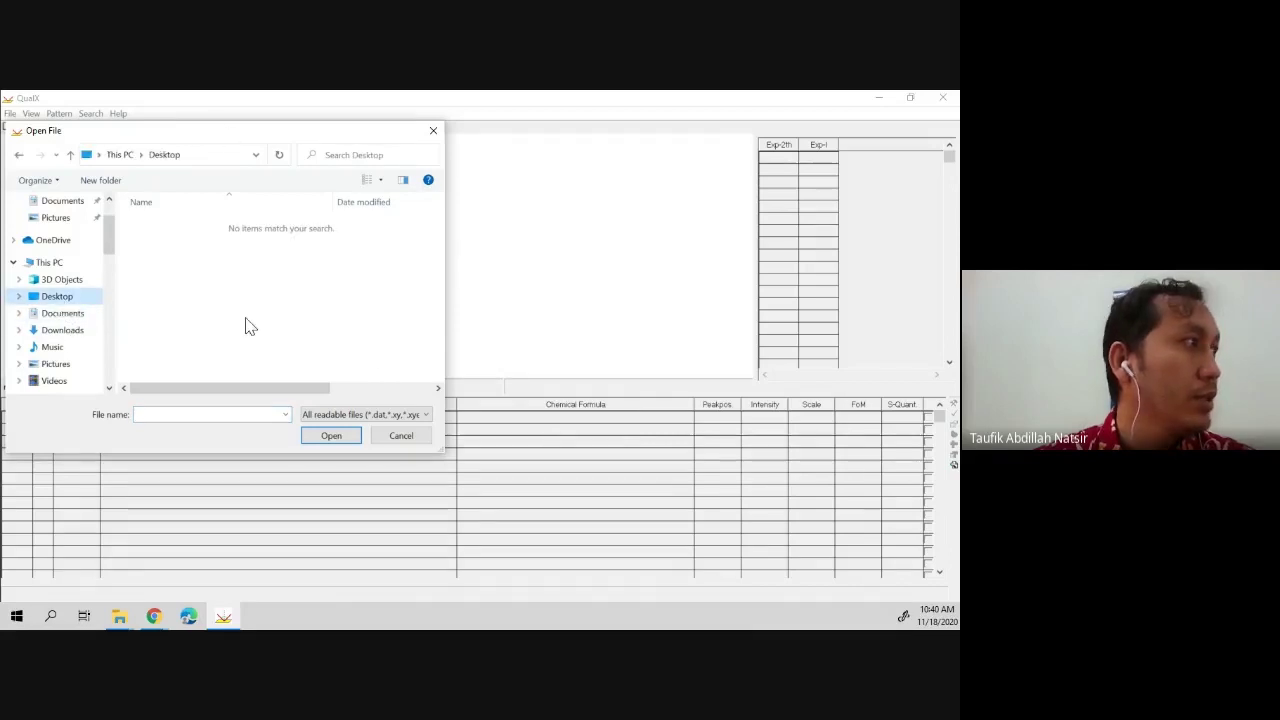
drag(250, 147, 372, 157)
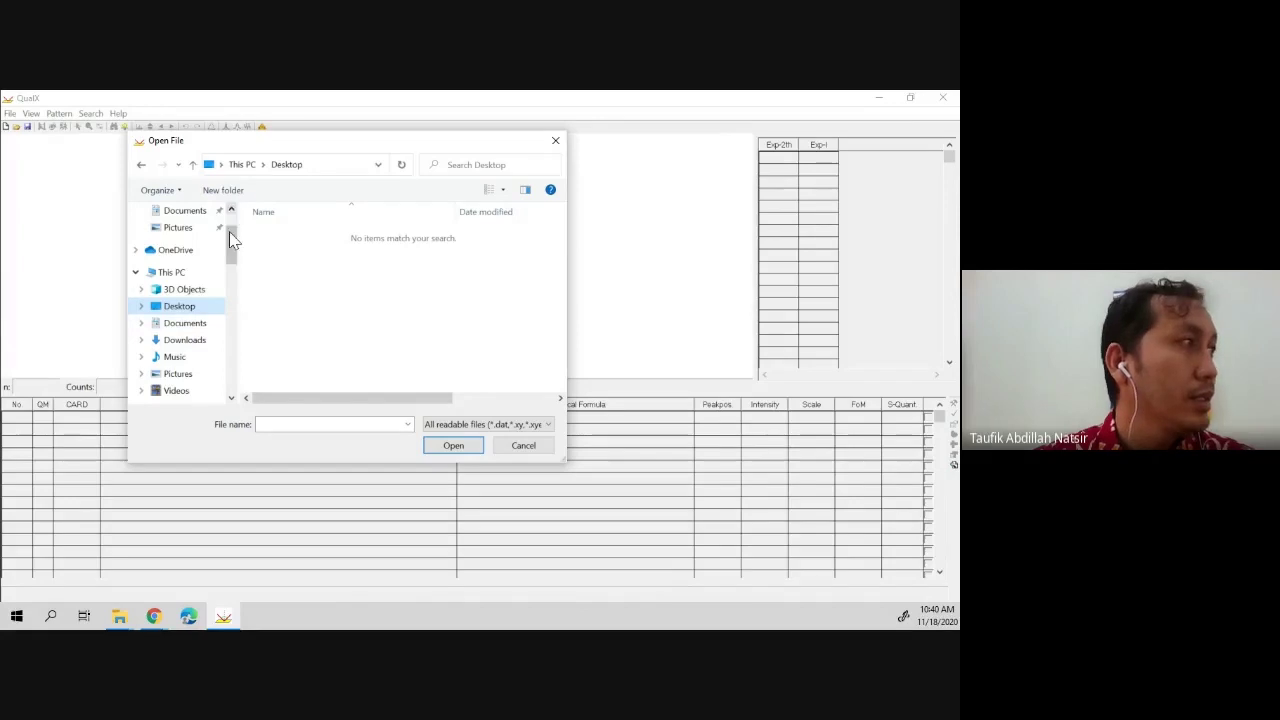
drag(229, 232, 231, 222)
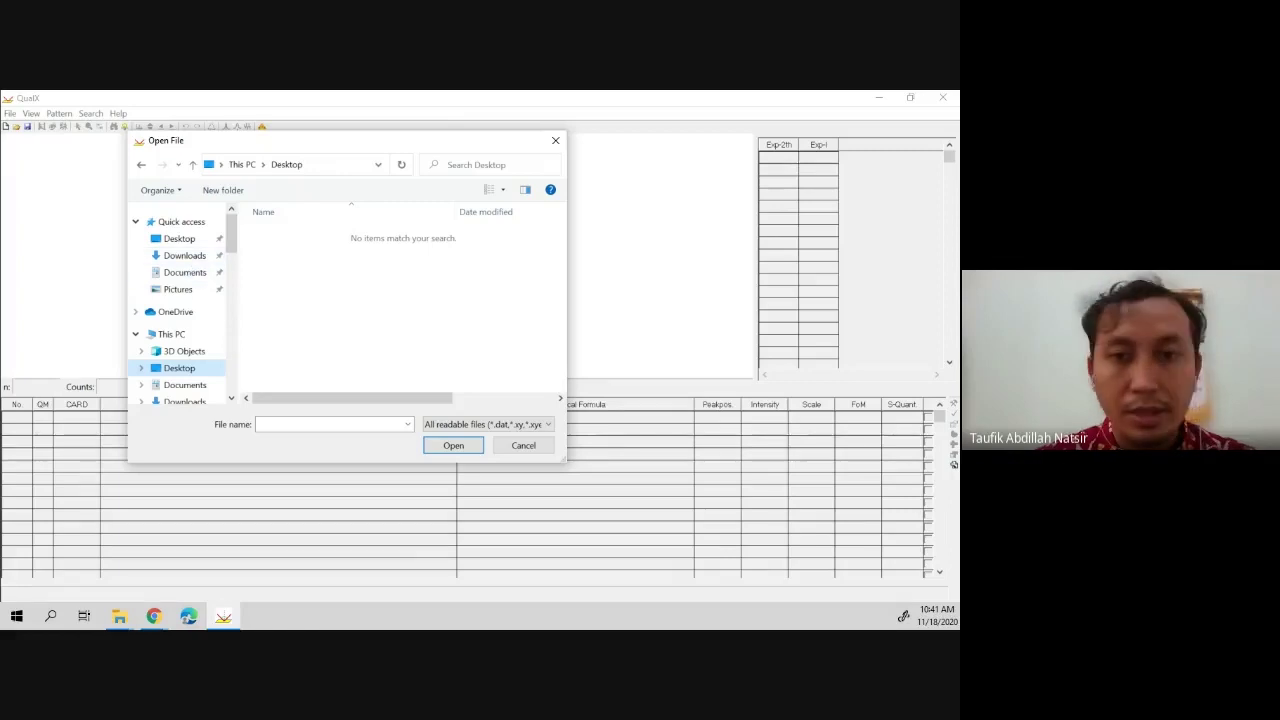
key(super+d)
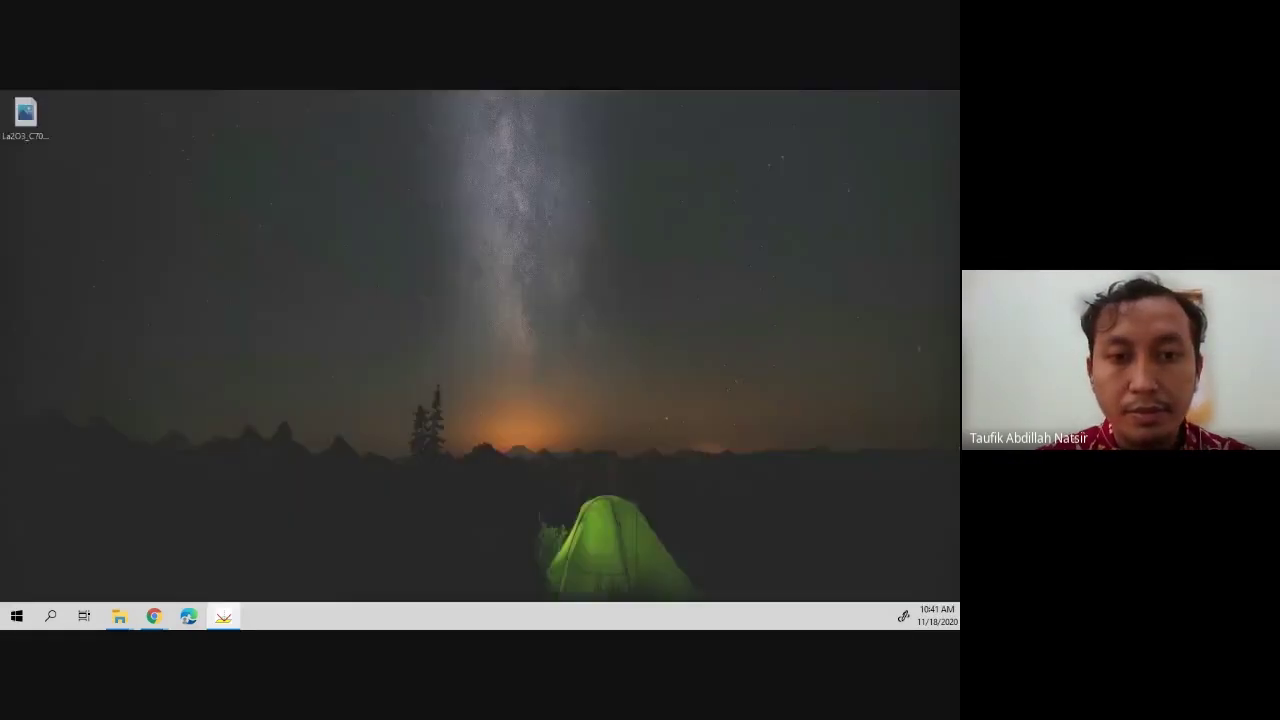
key(super+d)
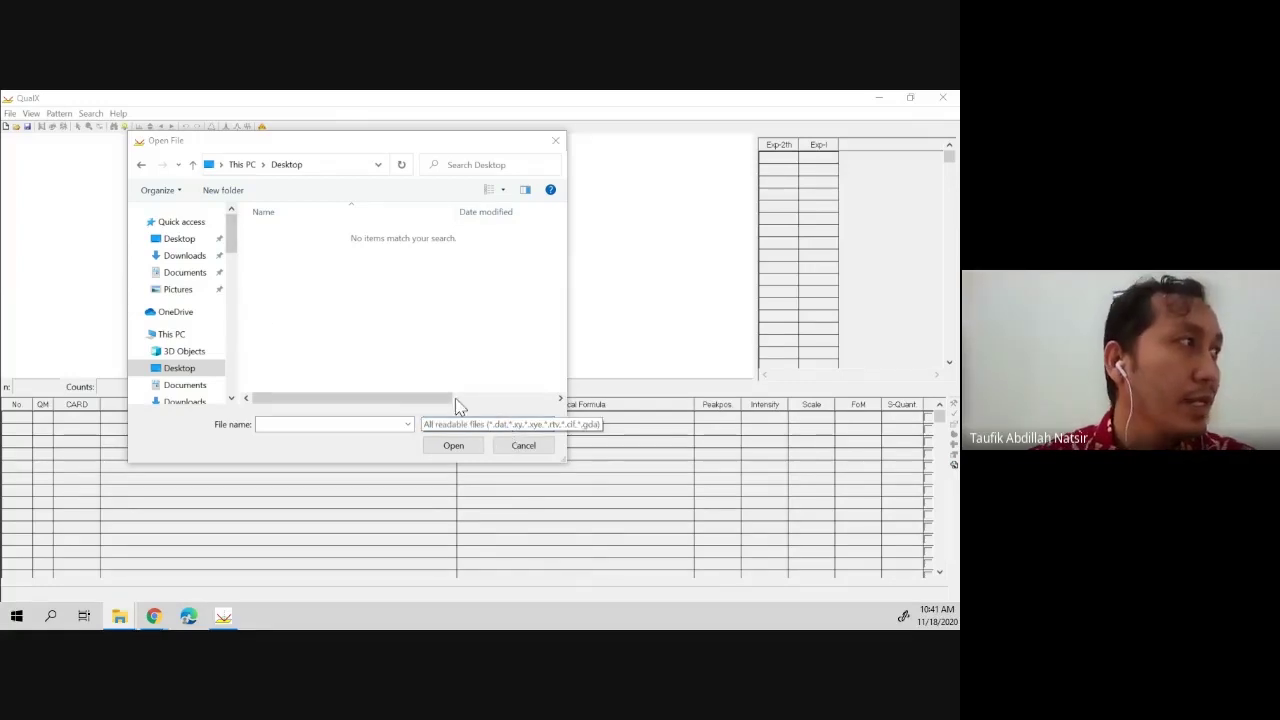
- Examine the diffraction file formats the import supports, keep All readable files, and cancel the import
click(517, 428)
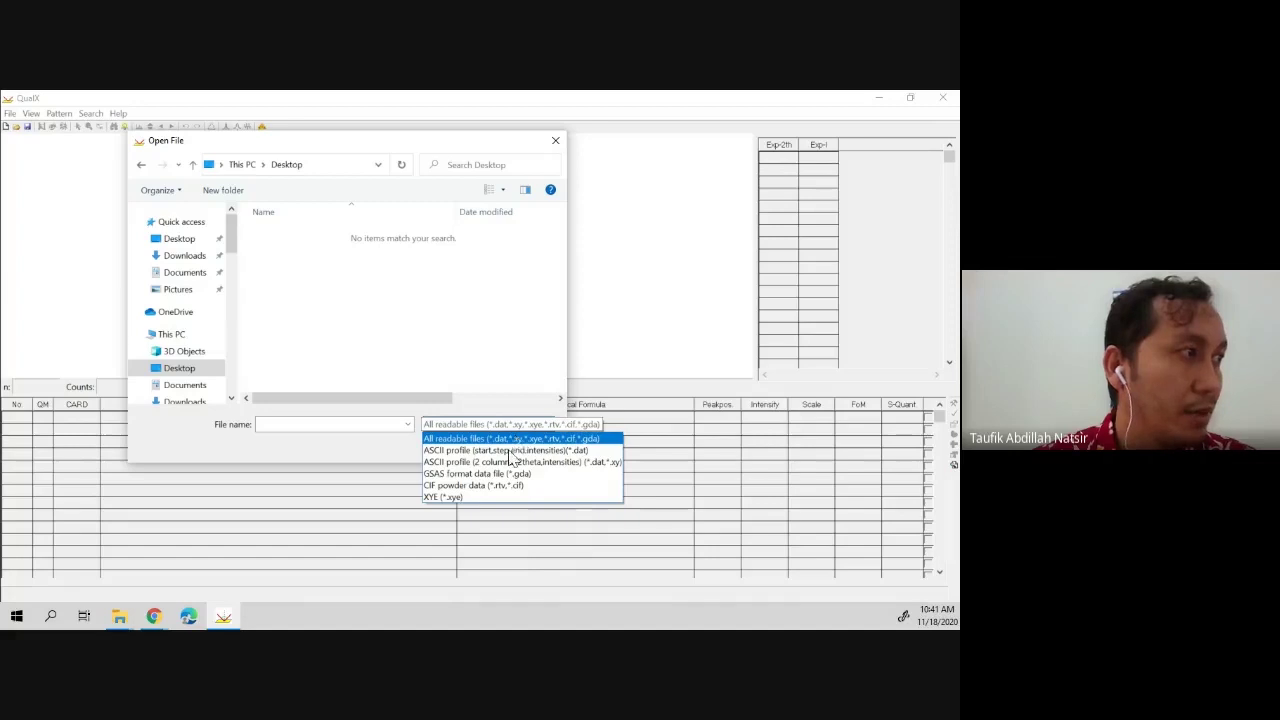
click(517, 439)
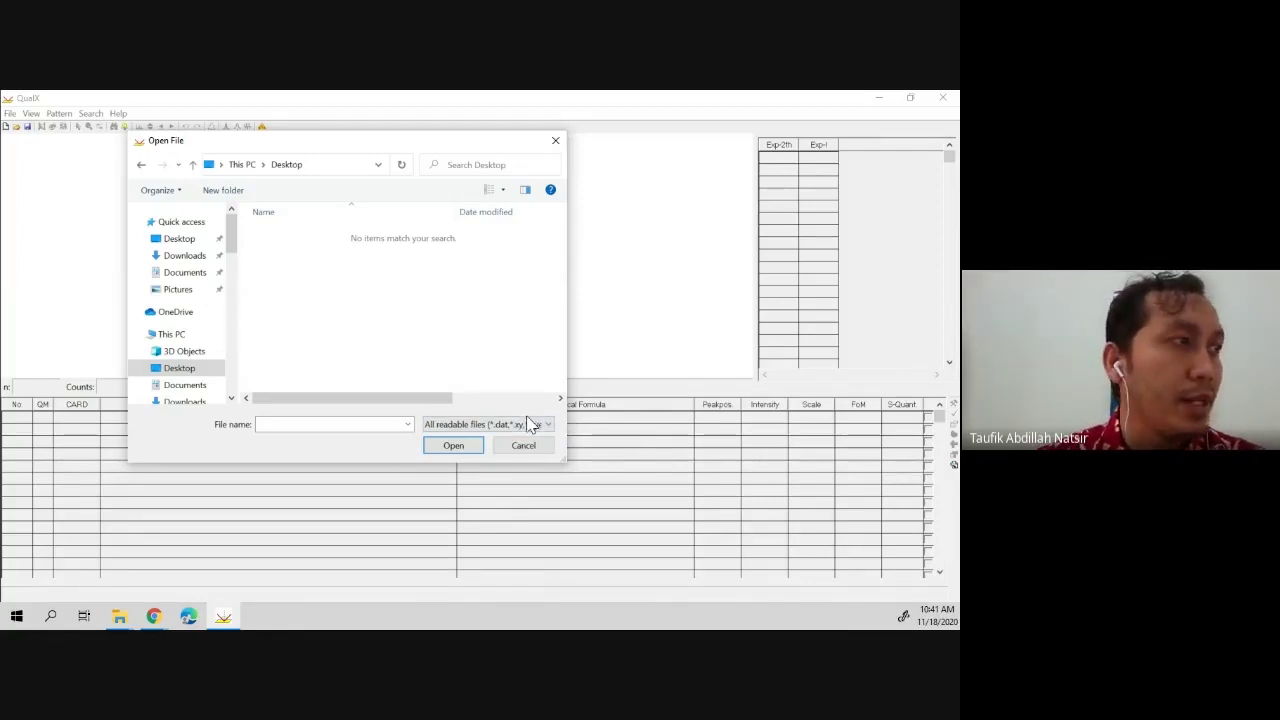
click(527, 424)
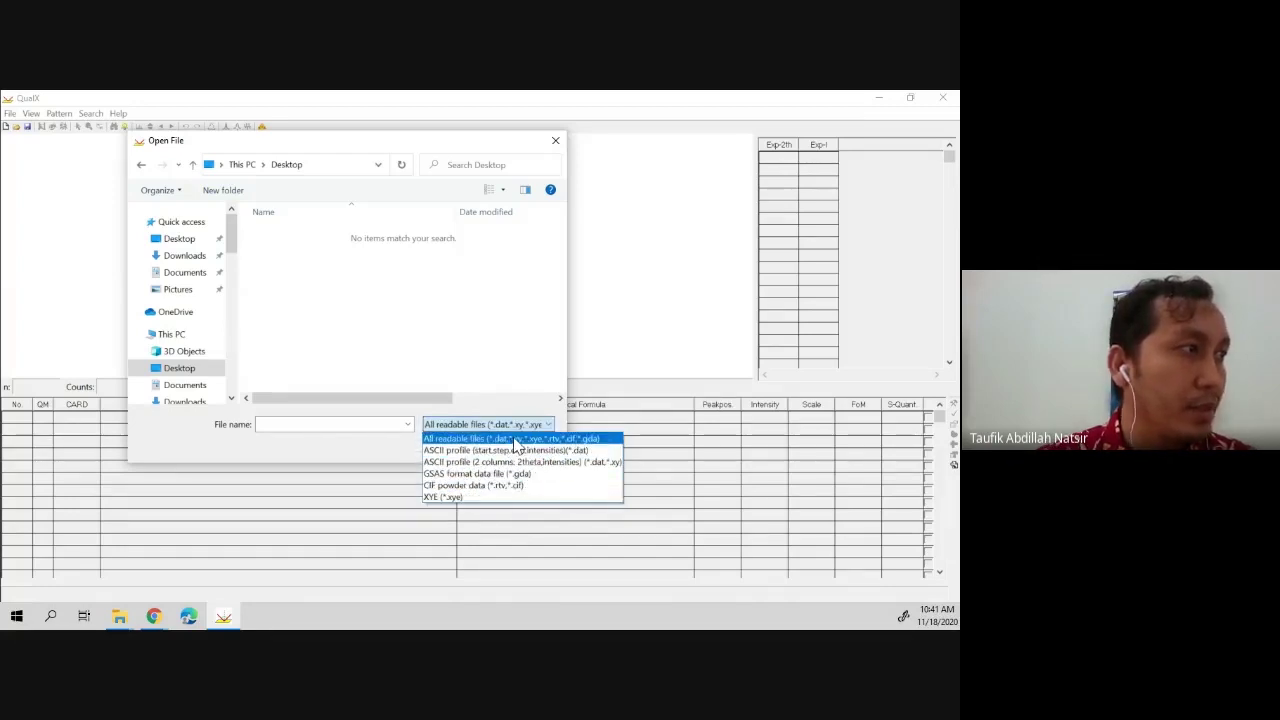
click(503, 148)
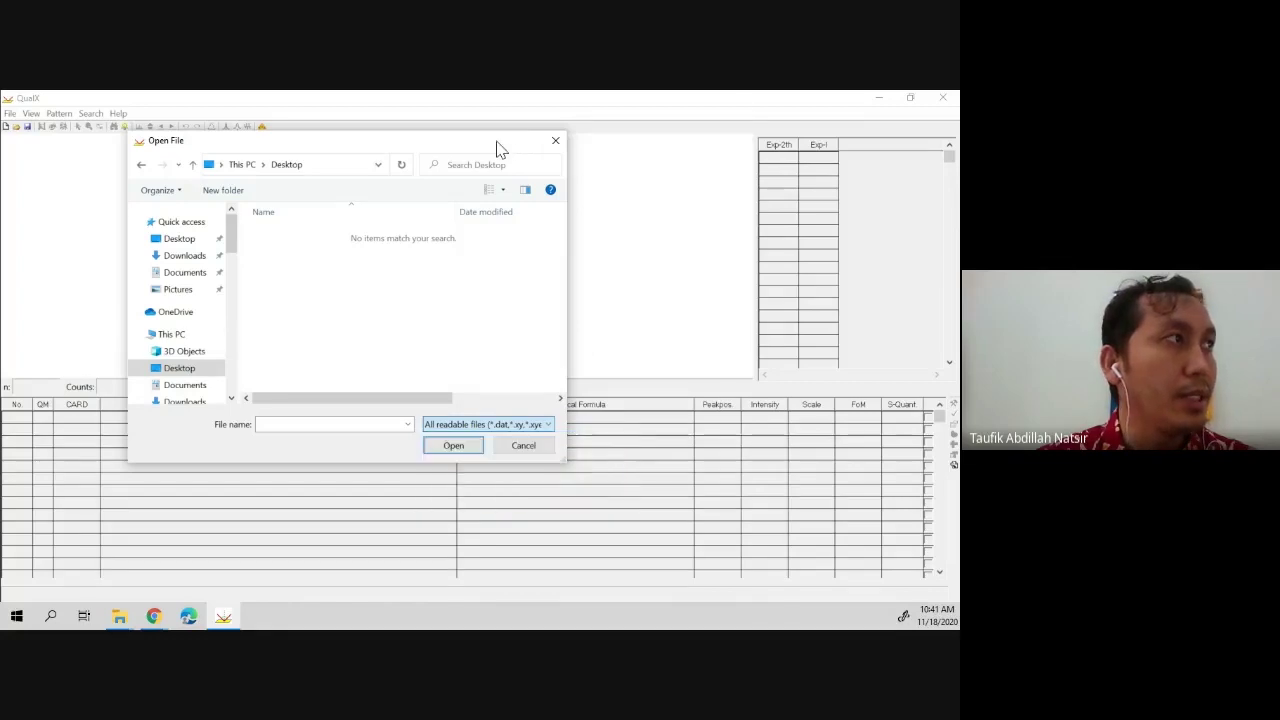
click(528, 443)
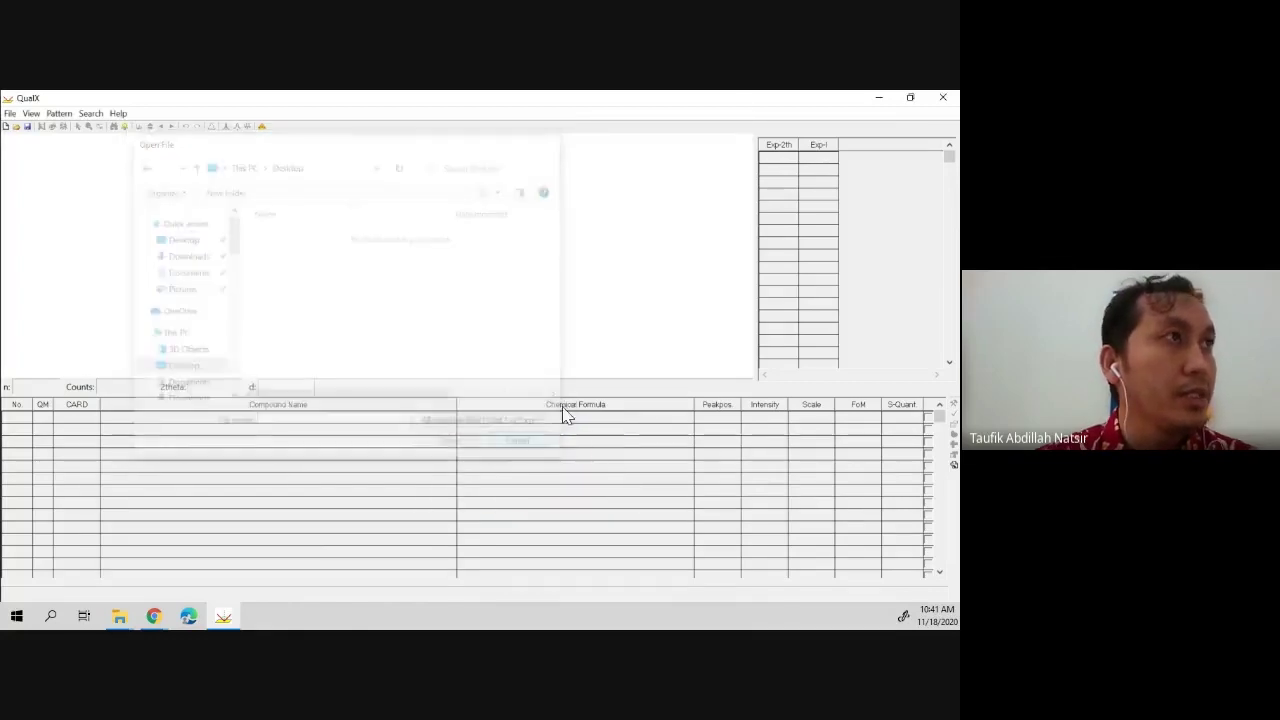
- Minimize QualX and open the properties of the La2O3_C700_NO3 file on the desktop to check its file type
click(866, 98)
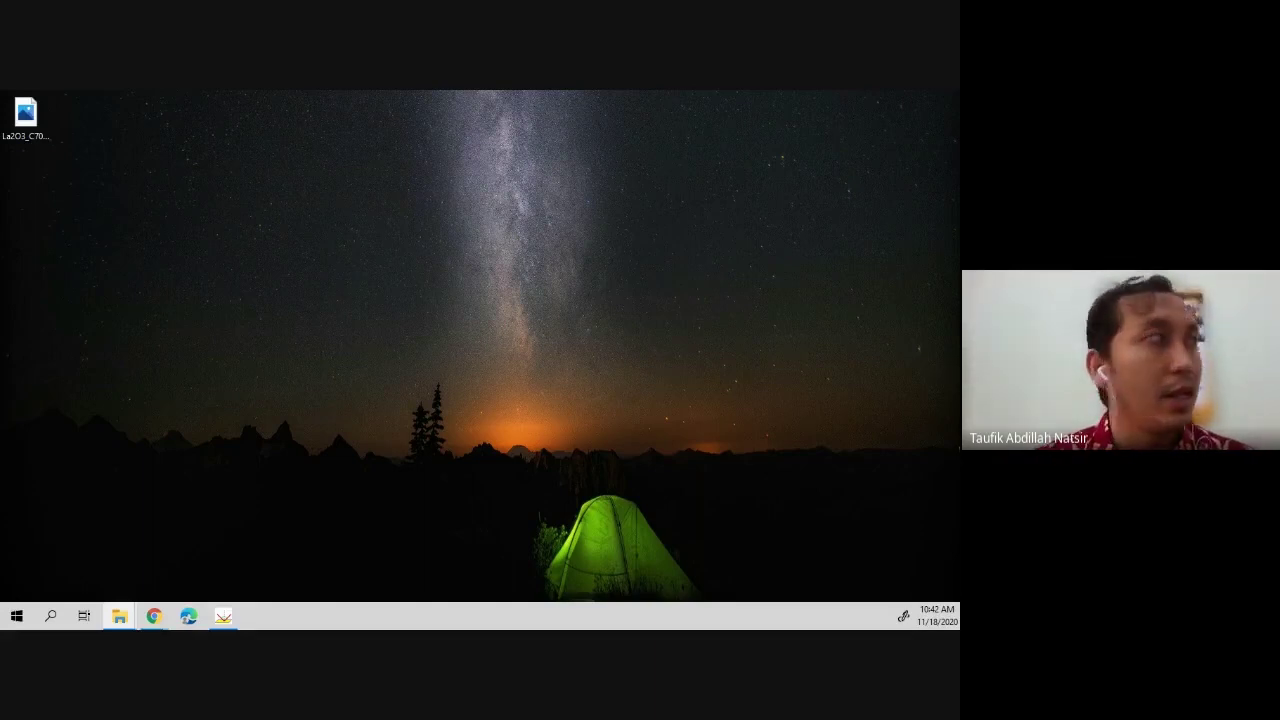
right_click(26, 114)
click(56, 393)
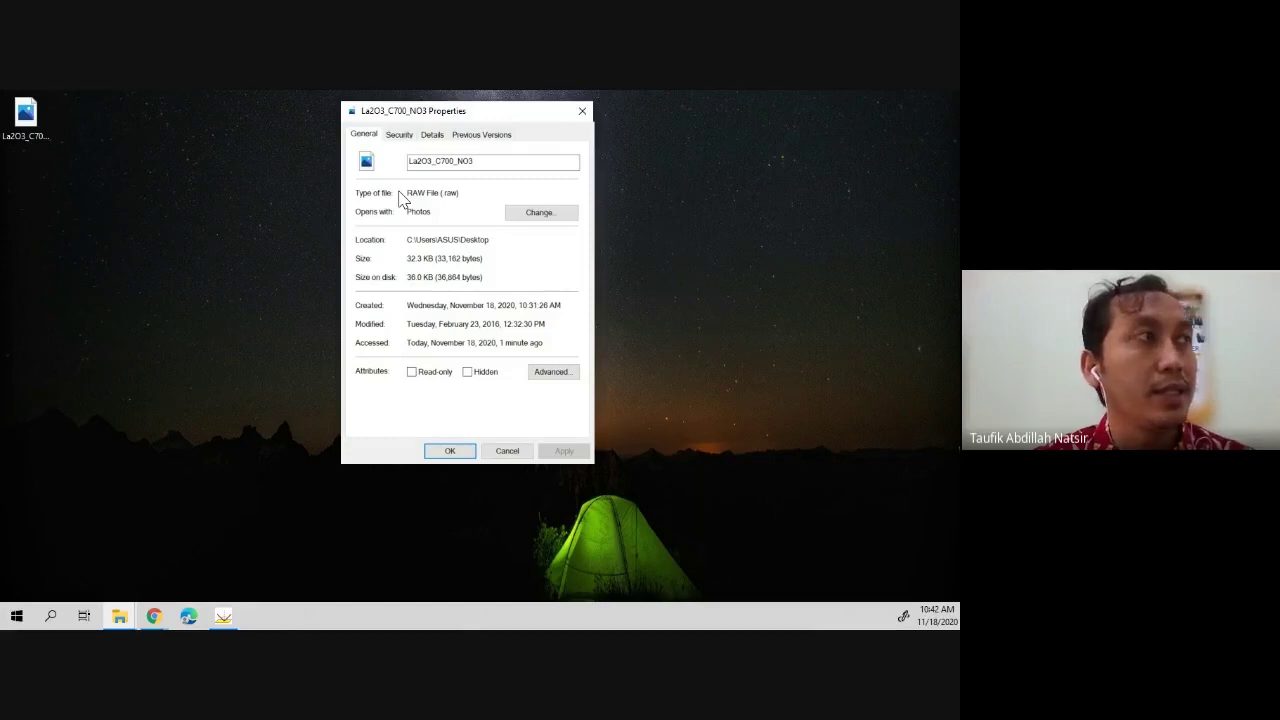
- Close the file properties, switch to Chrome, search for powdll converter in a new tab and open the University of Ioannina's PowDLL page
click(583, 112)
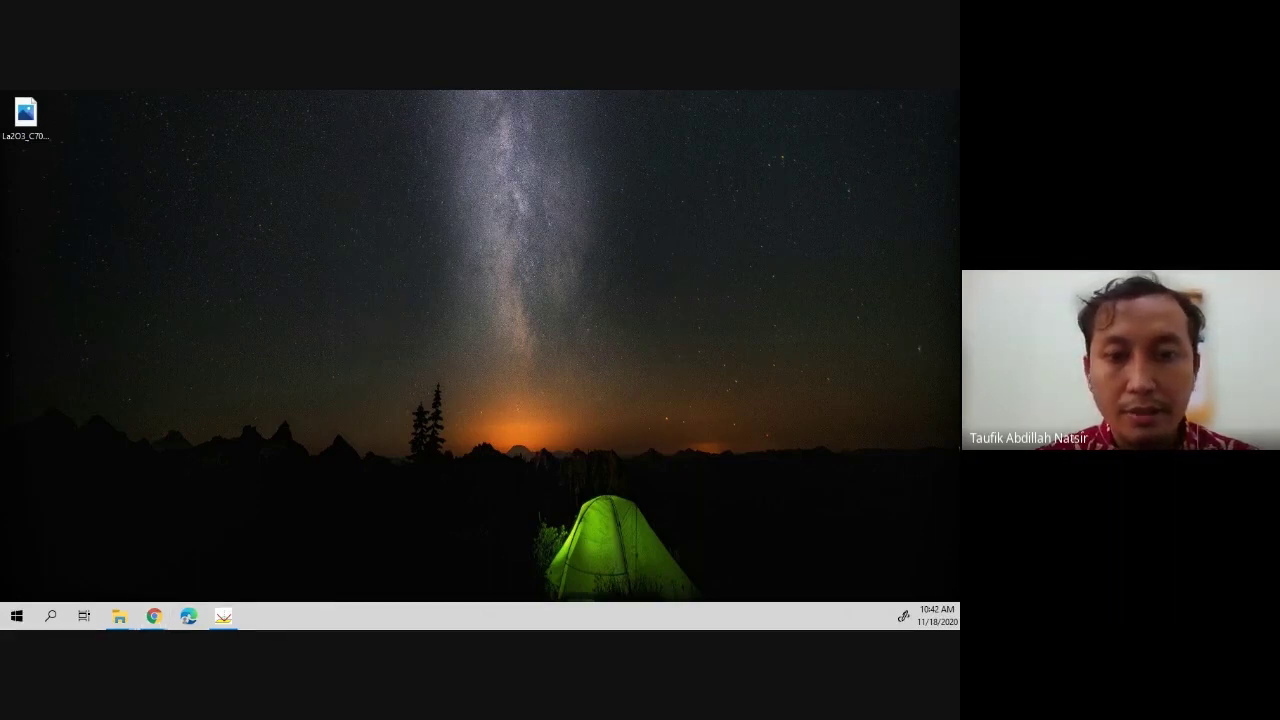
click(154, 616)
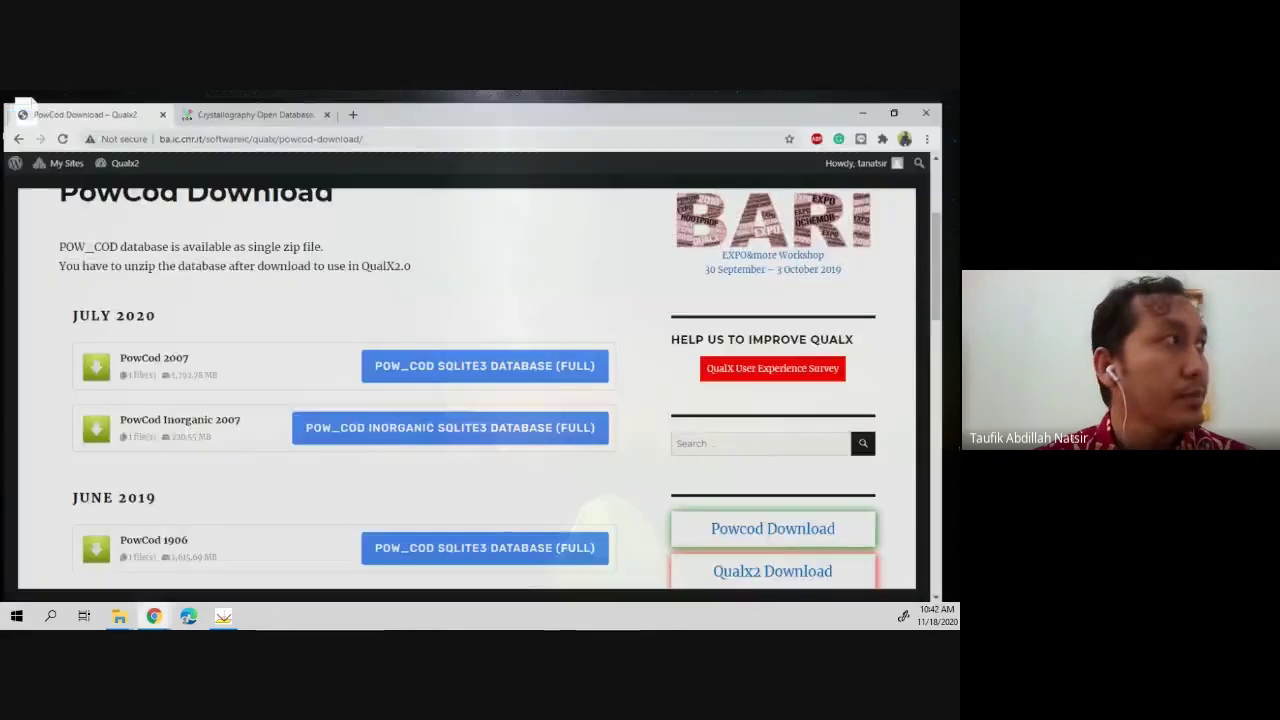
click(352, 114)
text(pow)
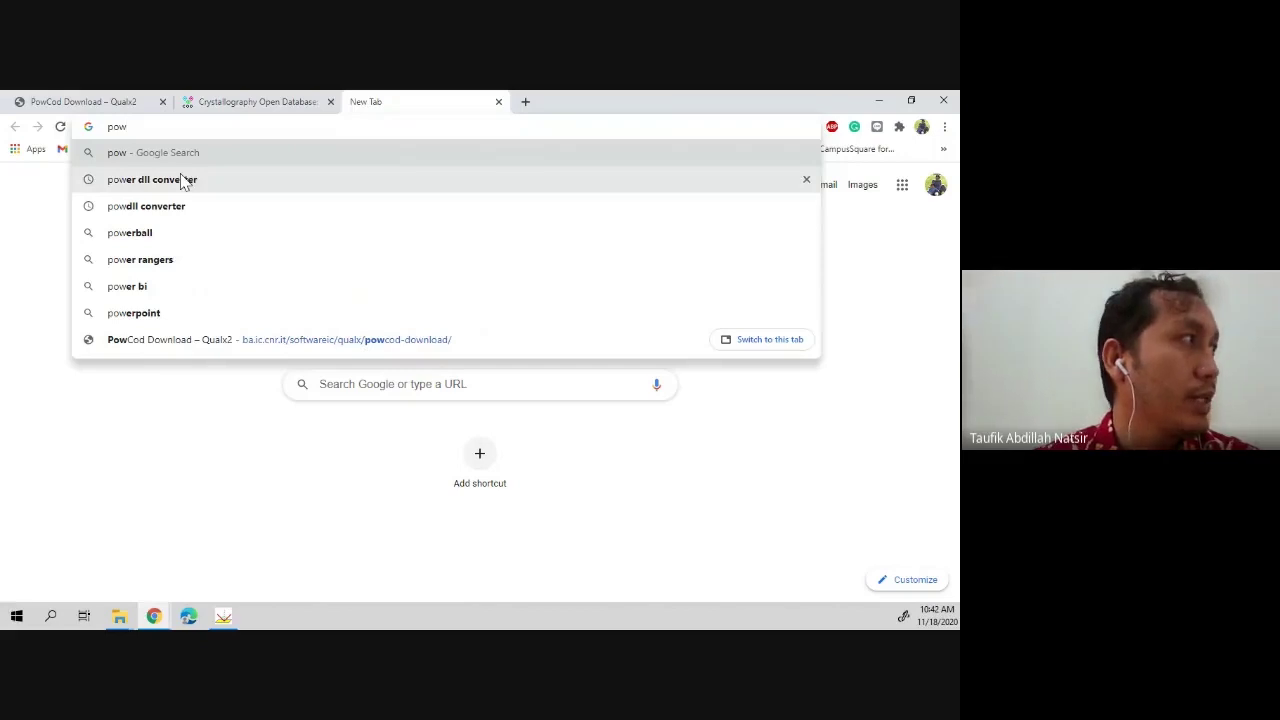
click(164, 208)
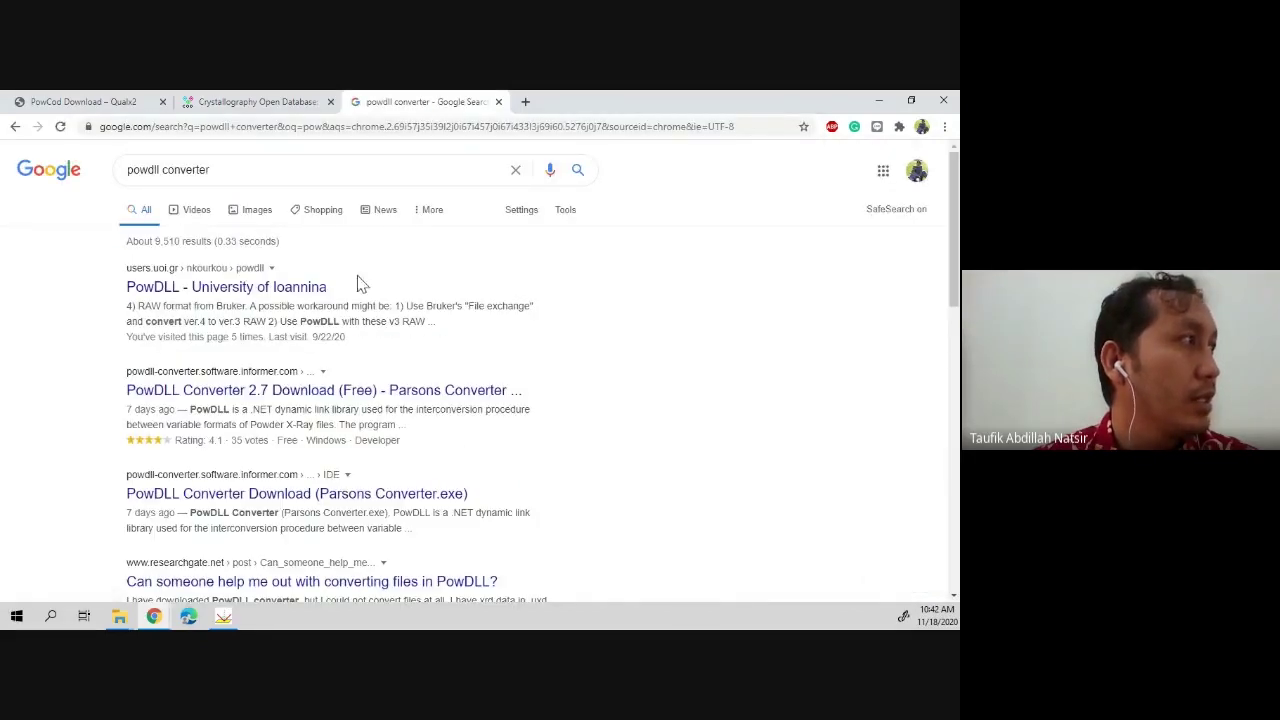
click(278, 292)
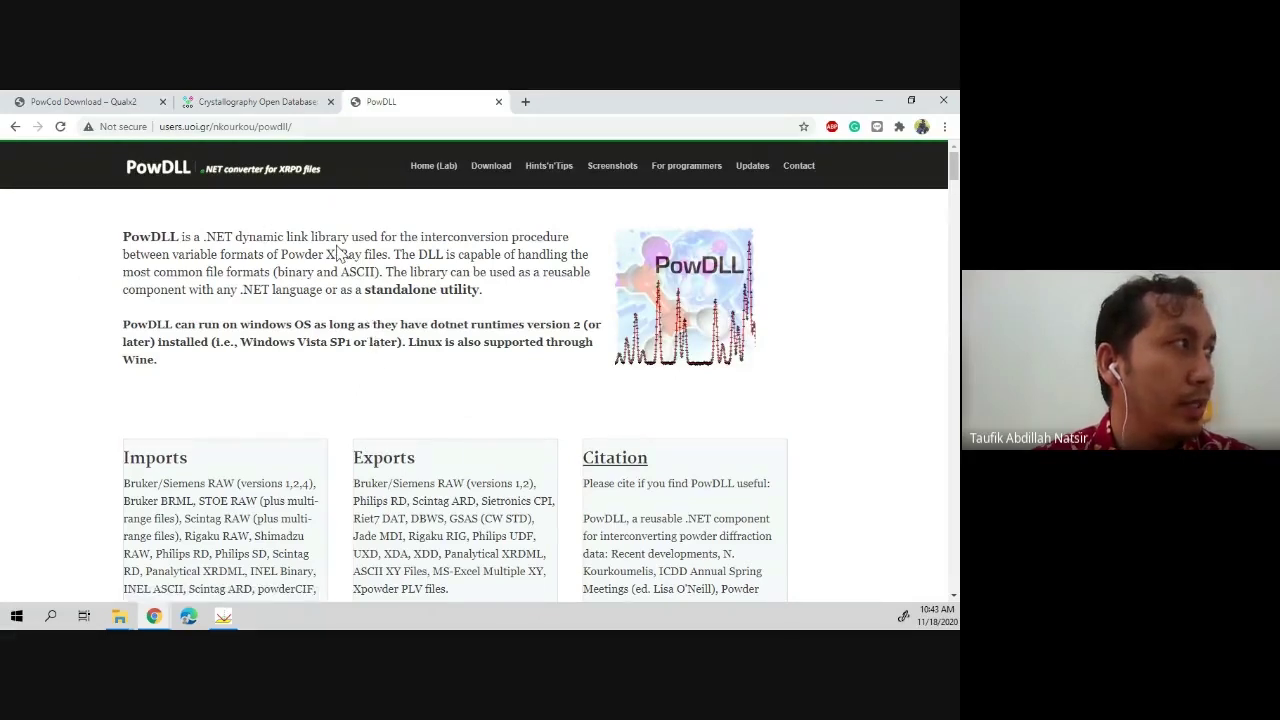
- Look over the PowDLL introduction with its import and export formats, and go to the page's download section
scroll(338, 254, down, 3)
scroll(338, 254, up, 3)
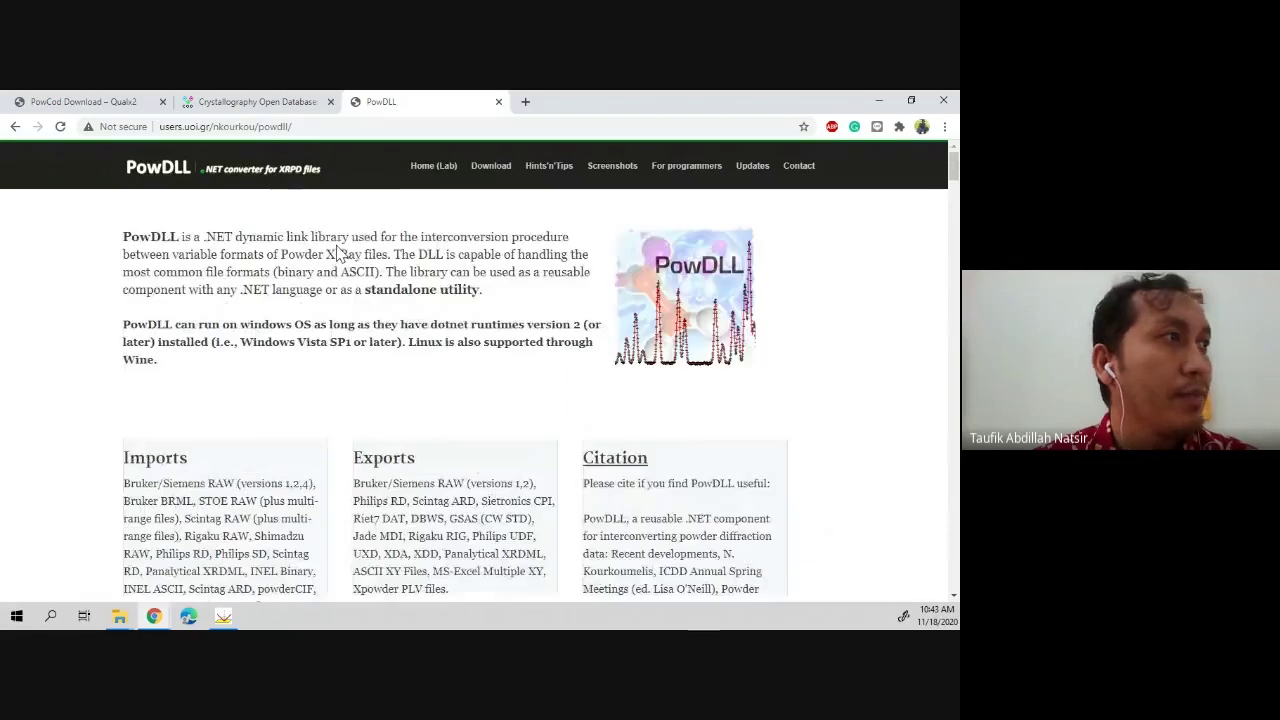
scroll(400, 240, down, 2)
scroll(452, 240, up, 2)
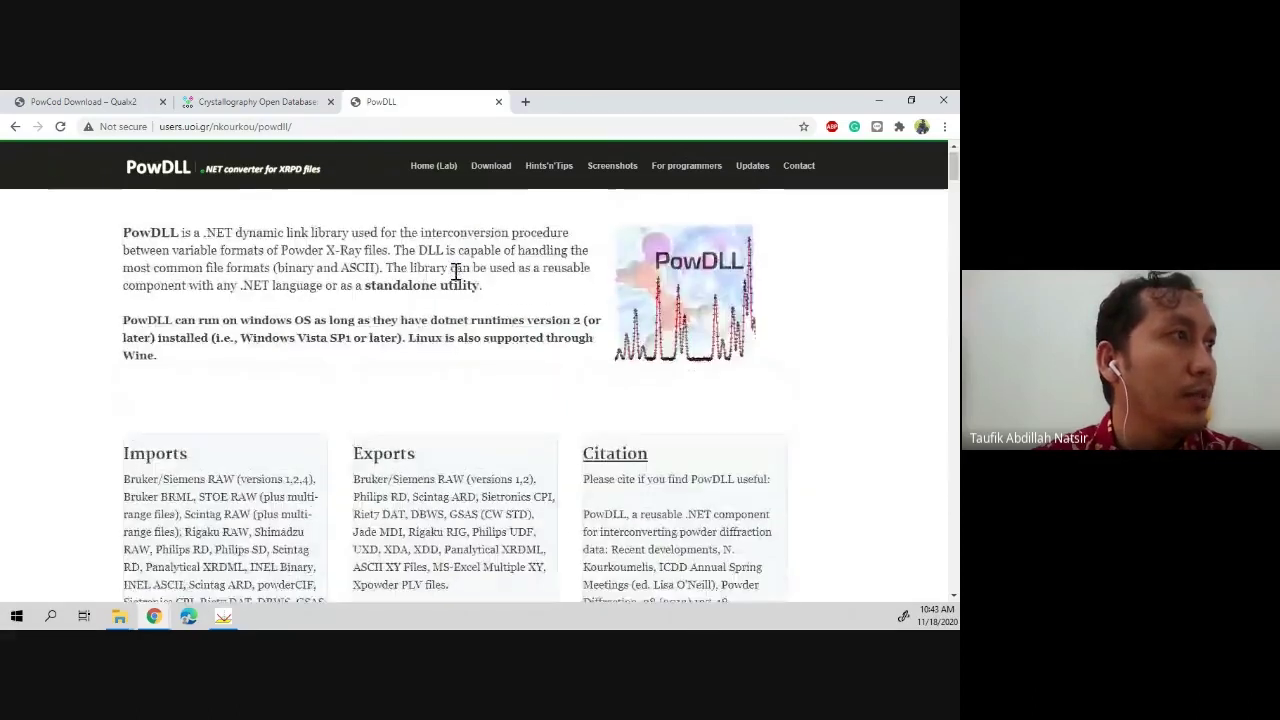
click(492, 168)
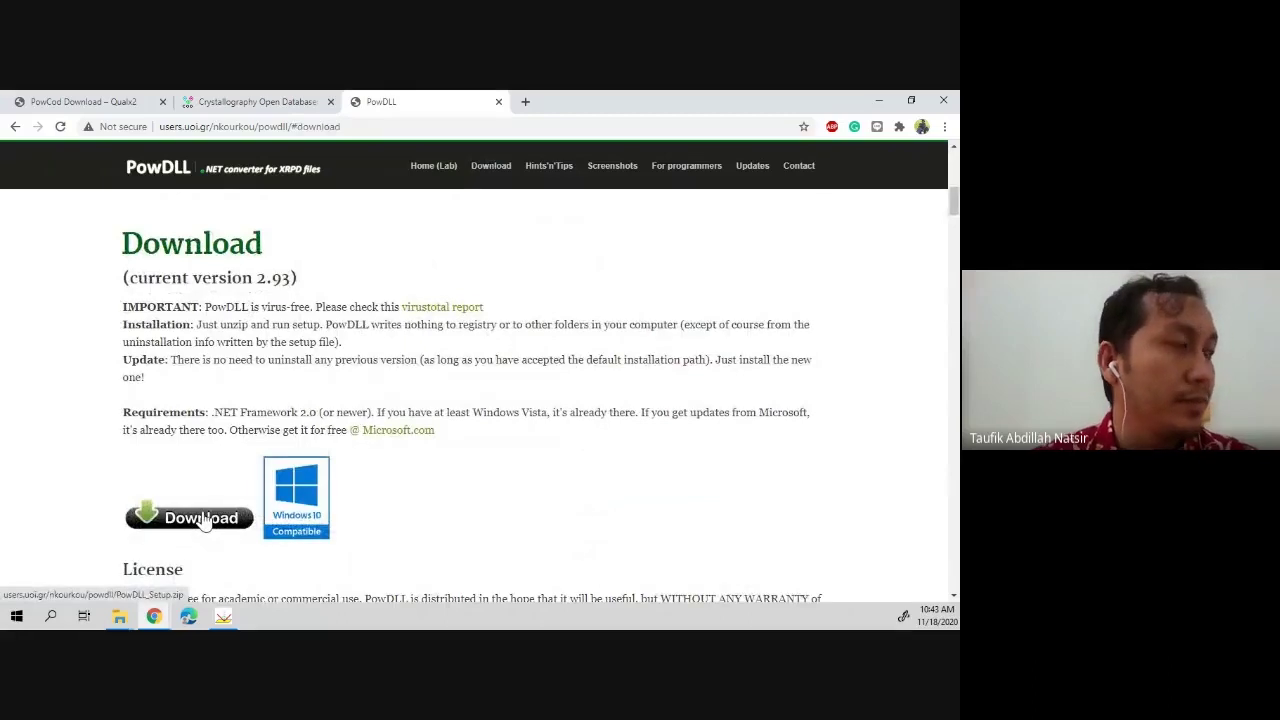
- Minimize the browser, place the PowDLL Converter shortcut on the desktop and bring the PowDLL Converter window into view
click(880, 102)
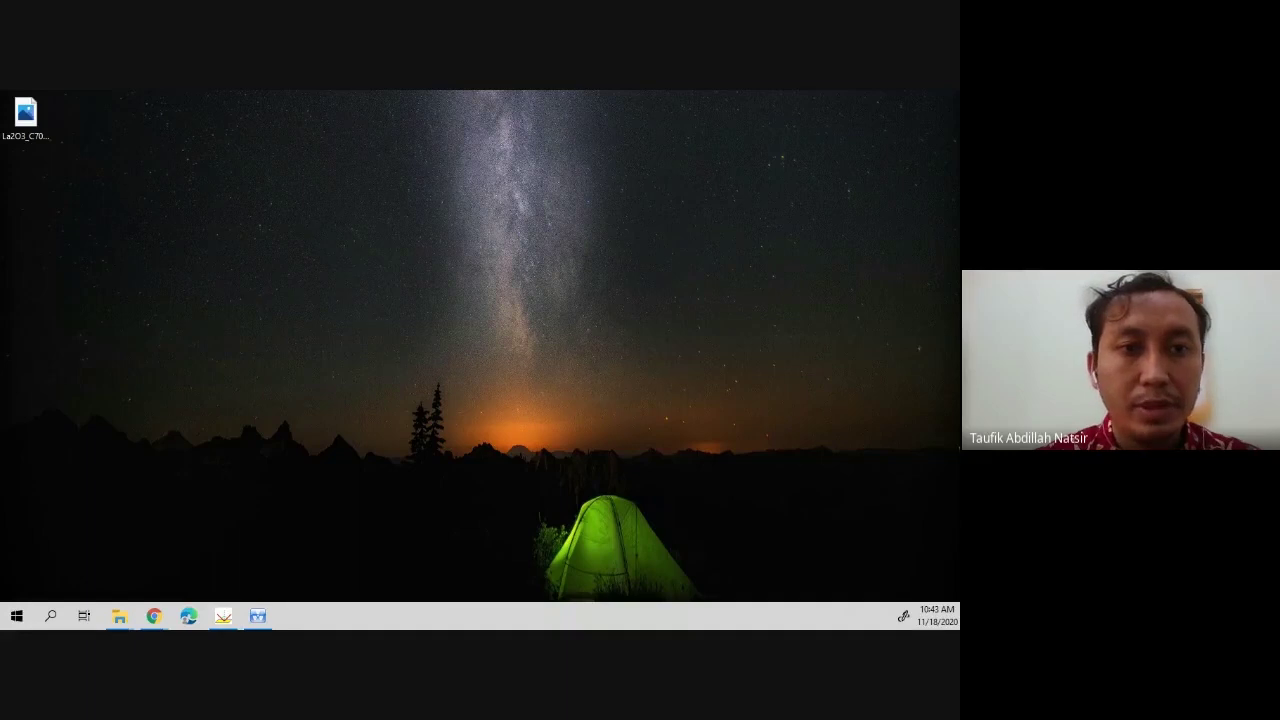
drag(754, 295, 55, 230)
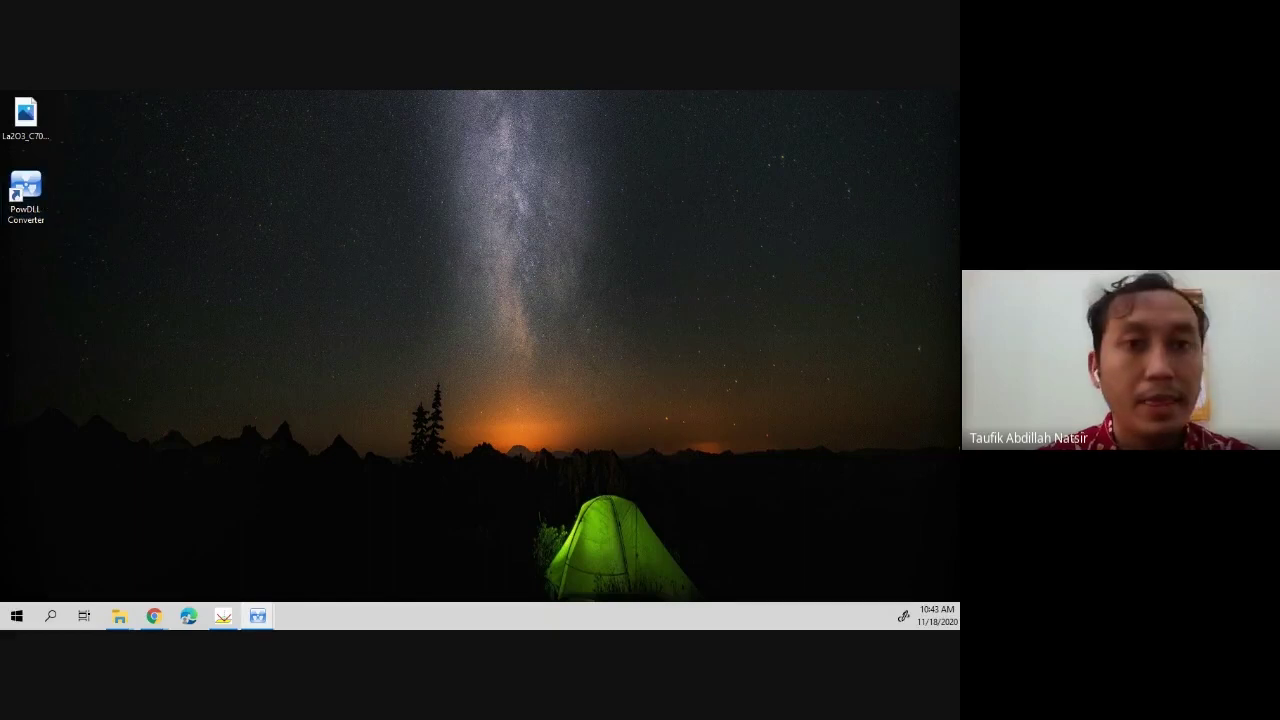
drag(757, 105, 366, 149)
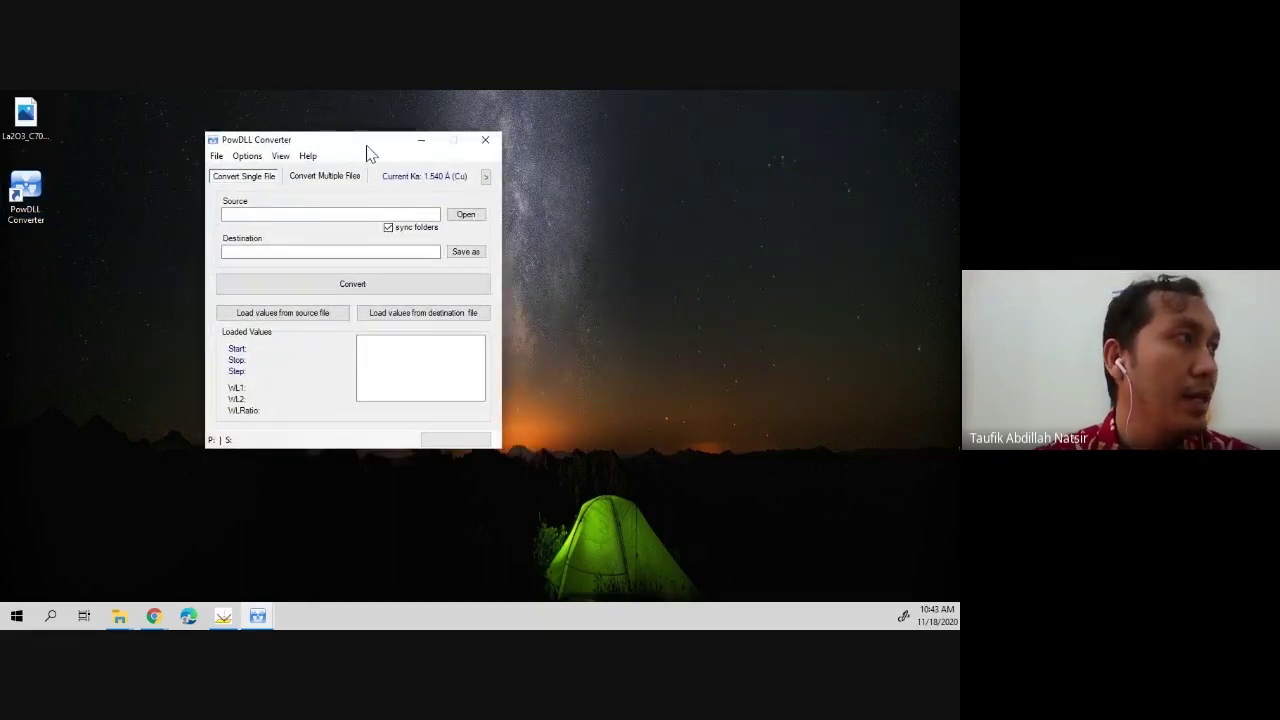
- Load the RAW file La2O3_C700_NO3 from the Desktop as the source for a single-file conversion
click(465, 216)
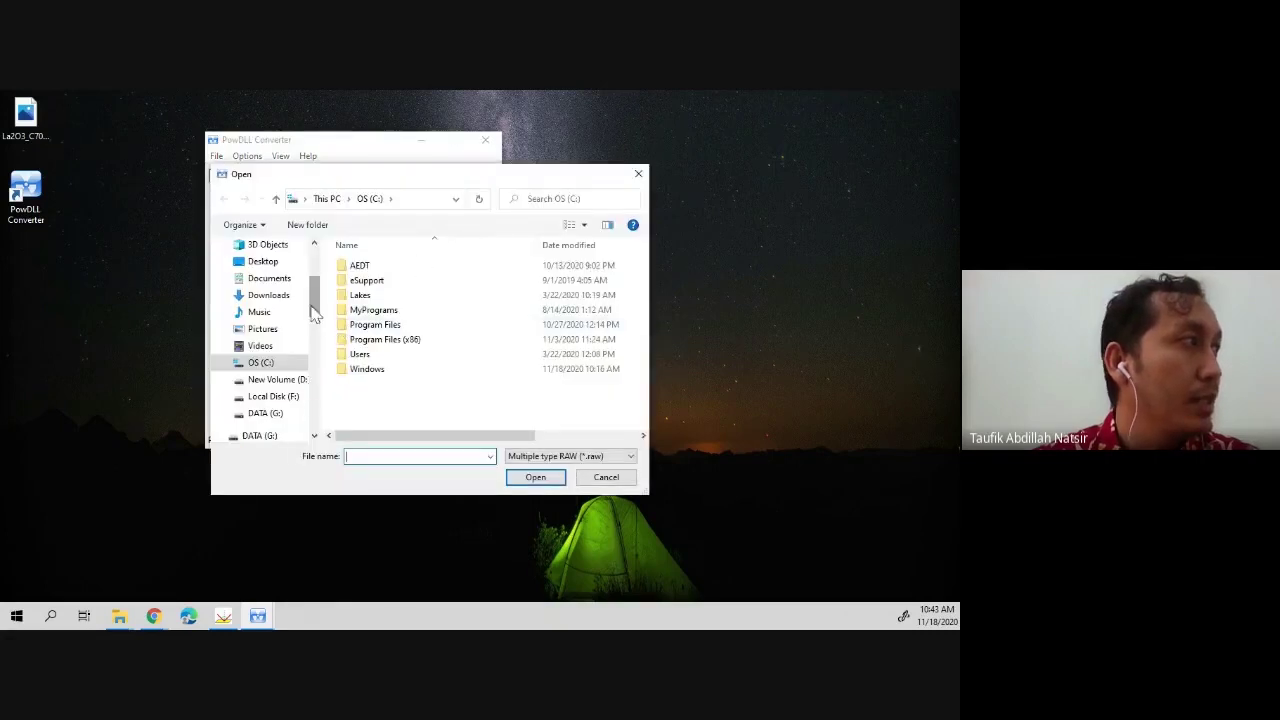
scroll(314, 314, up, 3)
click(268, 273)
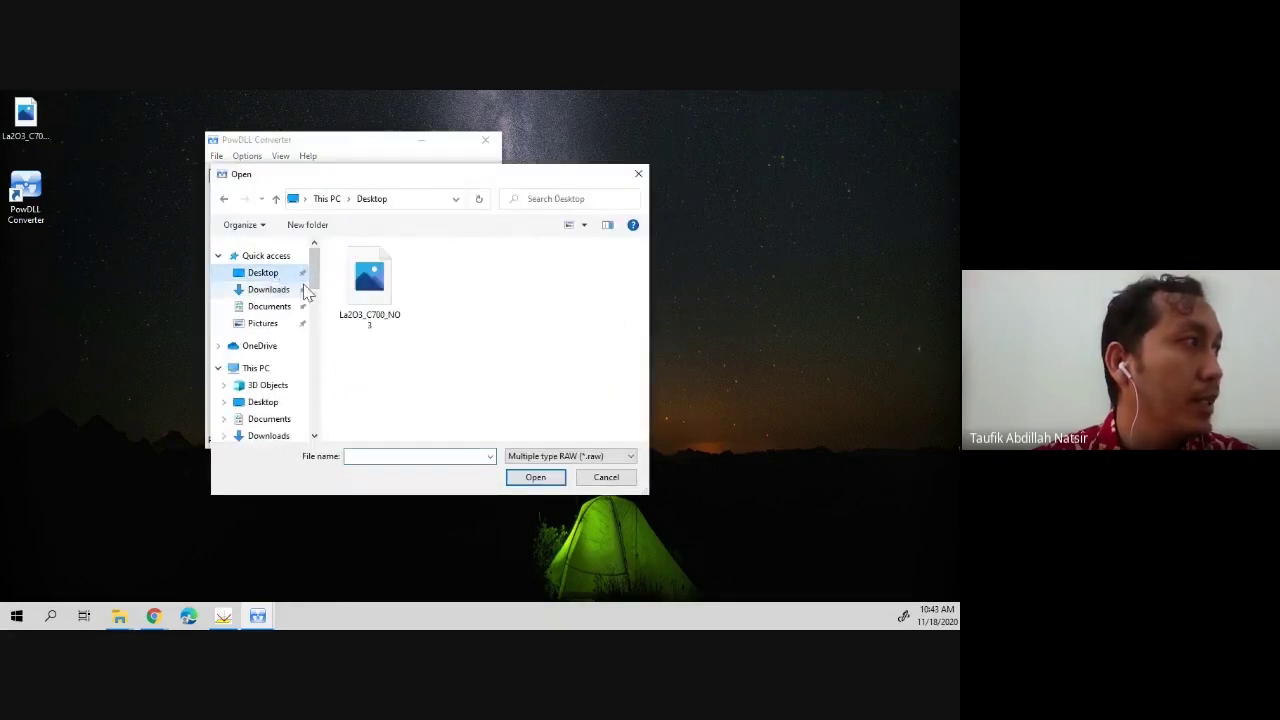
click(369, 283)
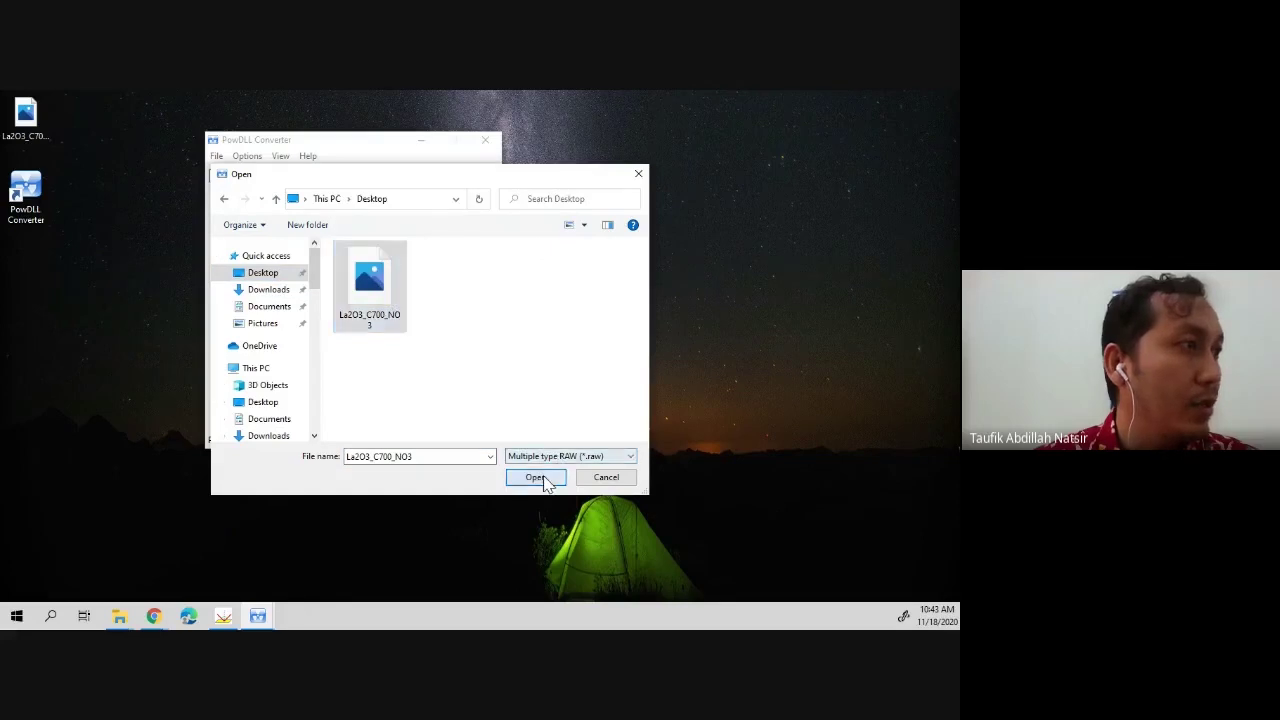
click(543, 479)
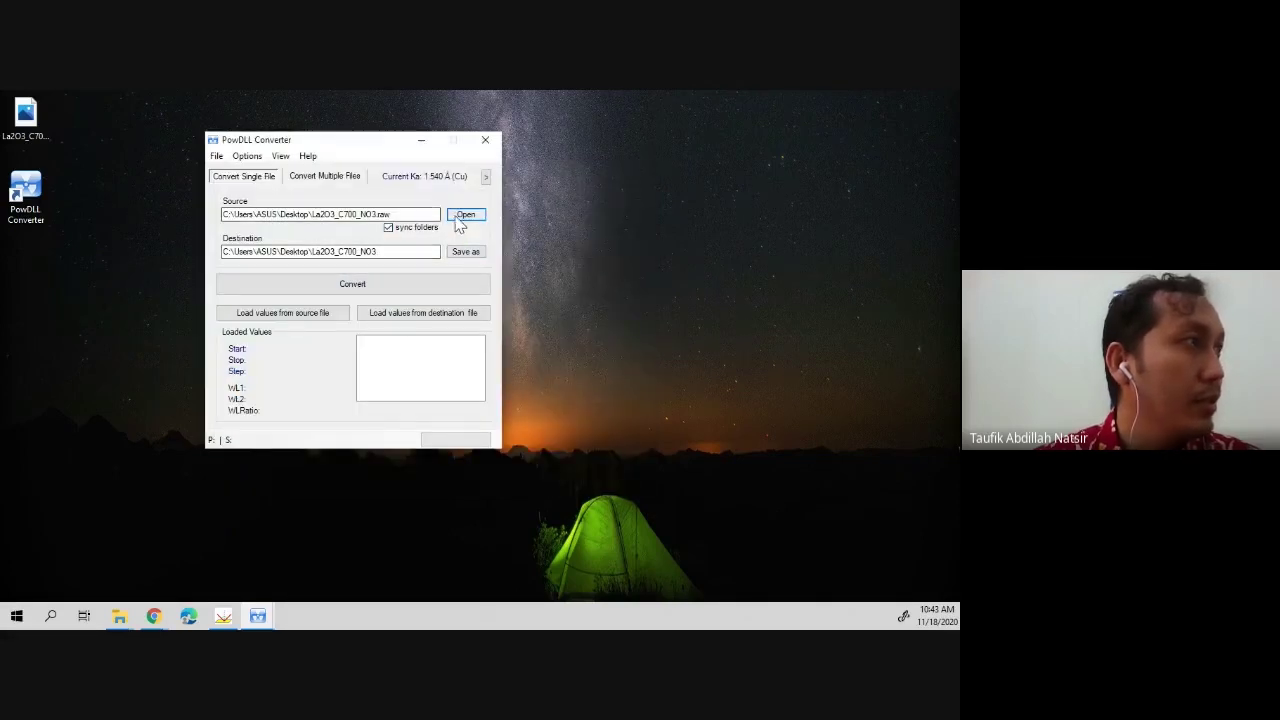
- Reopen the source file selection, highlight the file name, and choose La2O3_C700_NO3 on the Desktop again
click(459, 218)
click(417, 456)
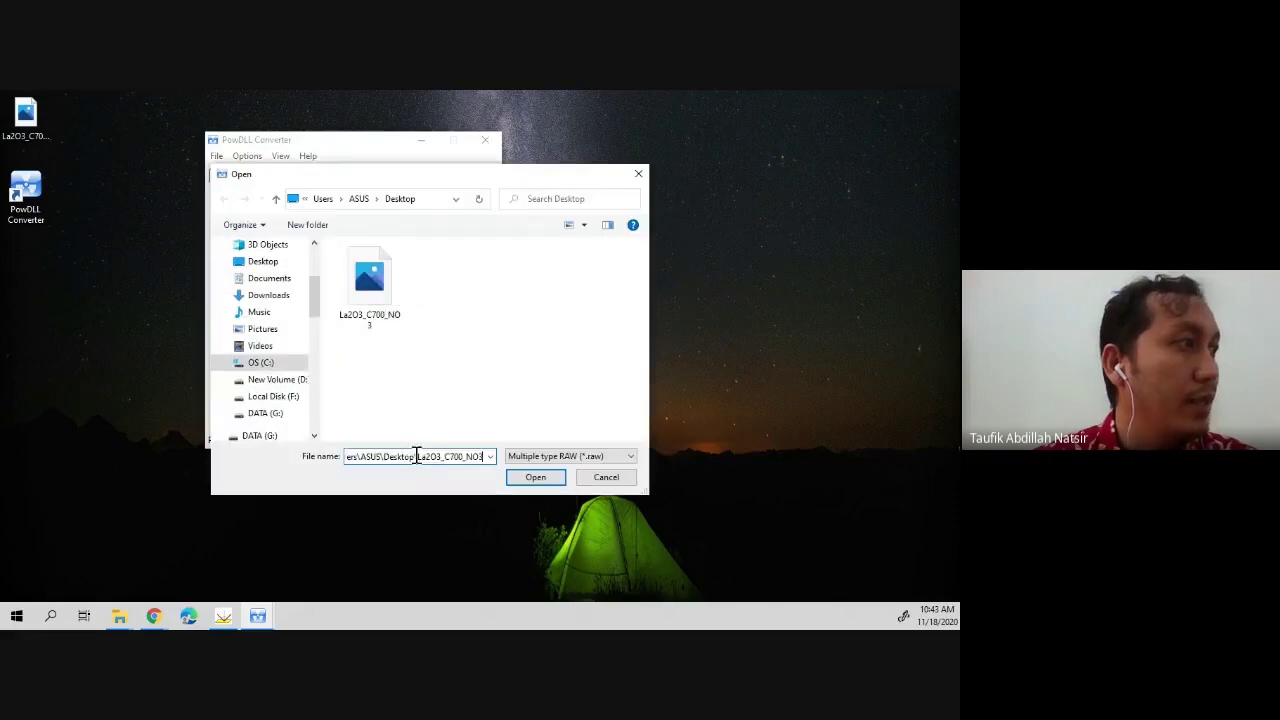
double_click(417, 456)
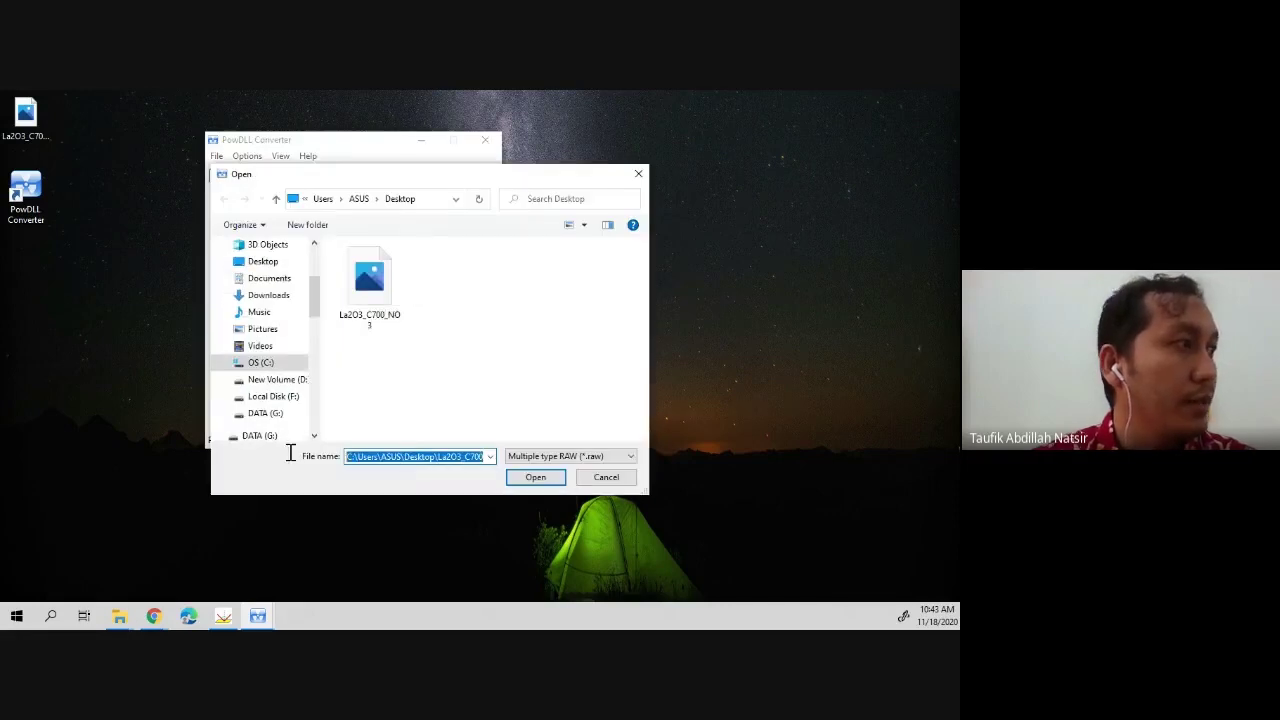
click(385, 313)
double_click(425, 456)
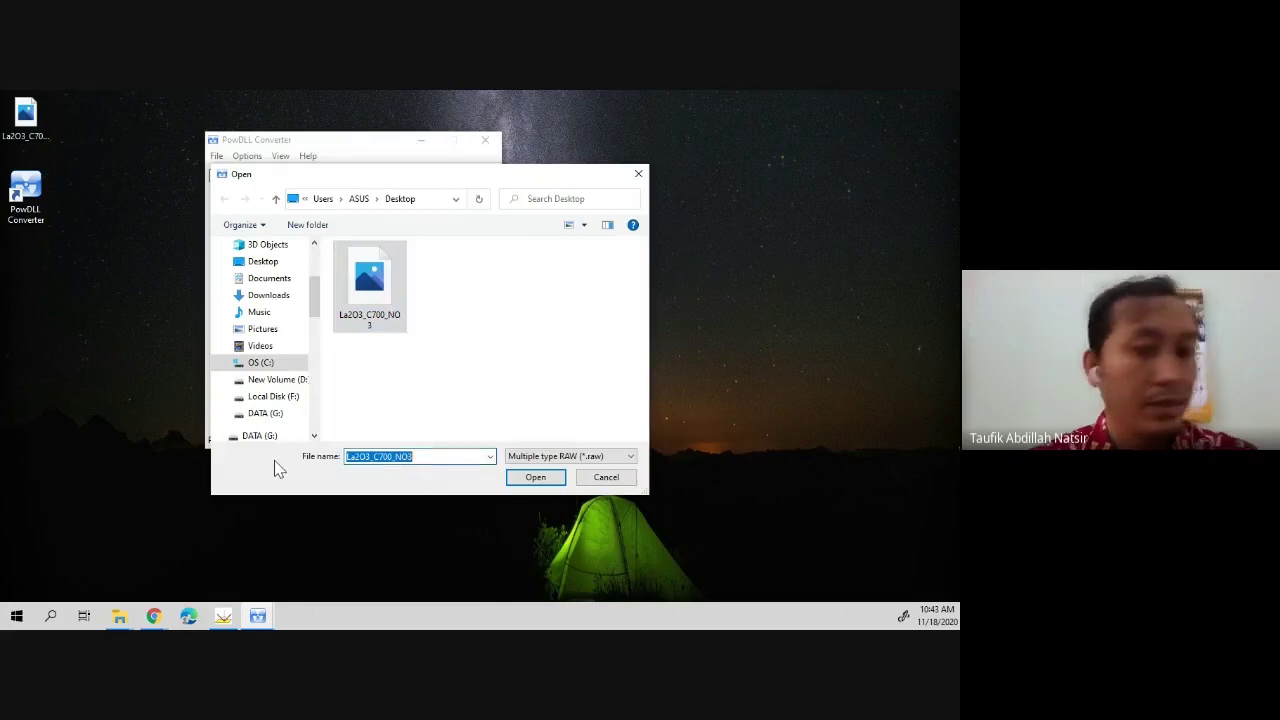
click(535, 477)
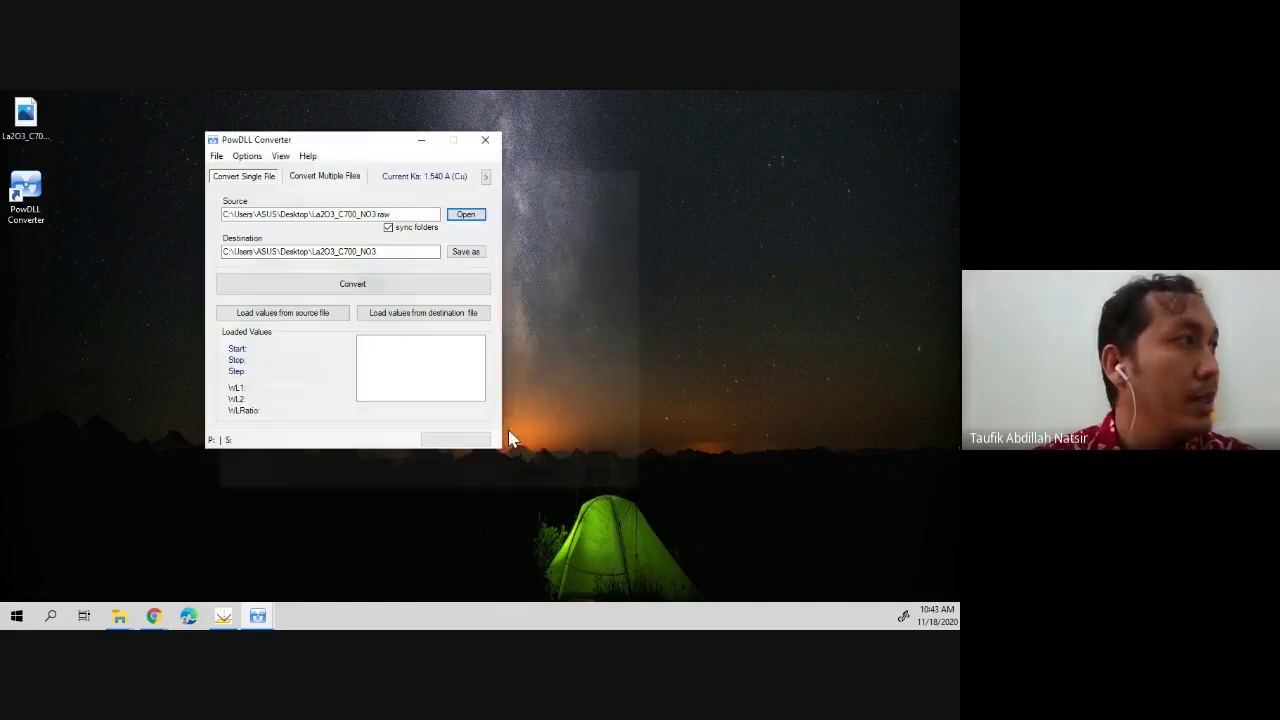
- Create a folder named xy on the Desktop for the converted file's destination and open it
click(466, 252)
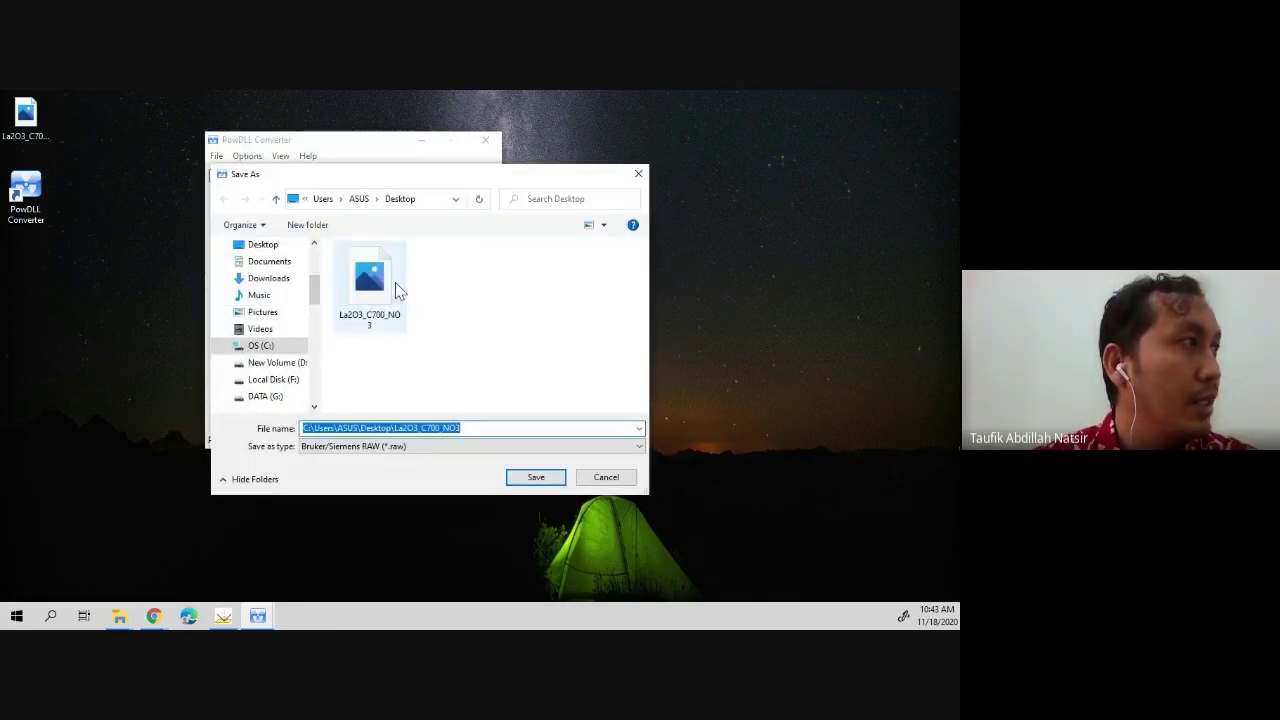
click(307, 225)
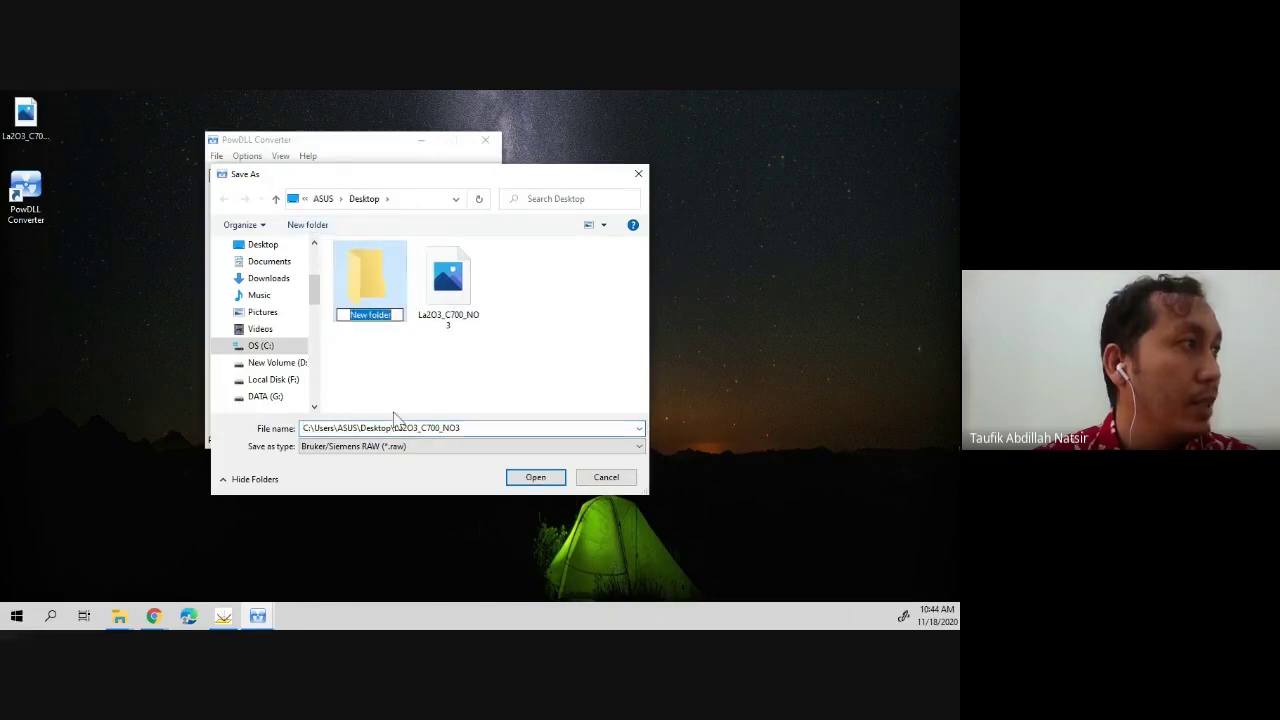
double_click(383, 314)
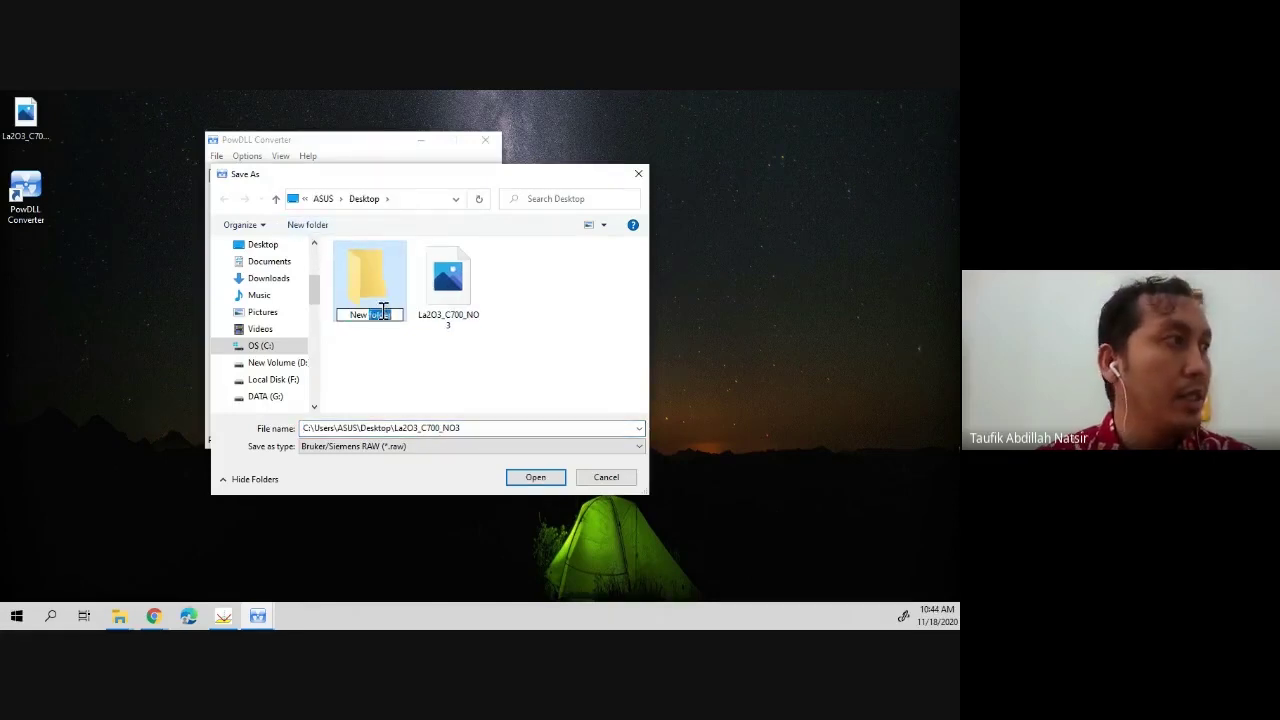
drag(393, 314, 251, 322)
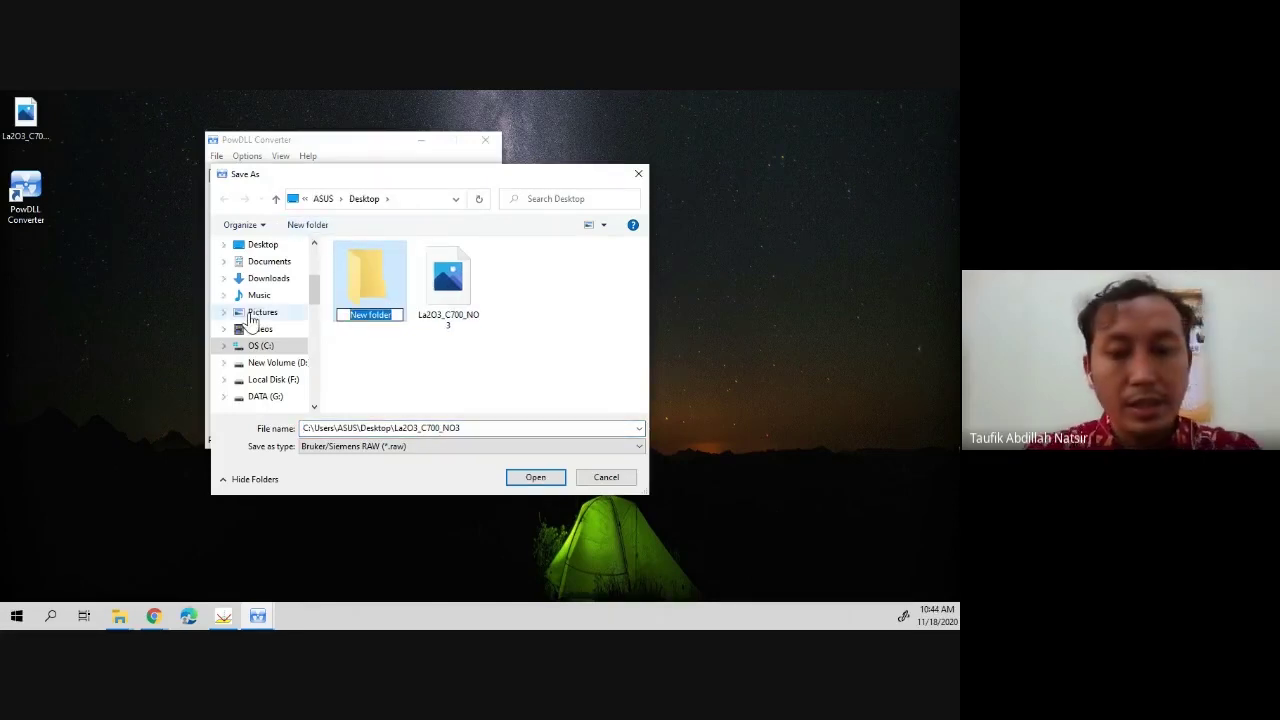
text(xy)
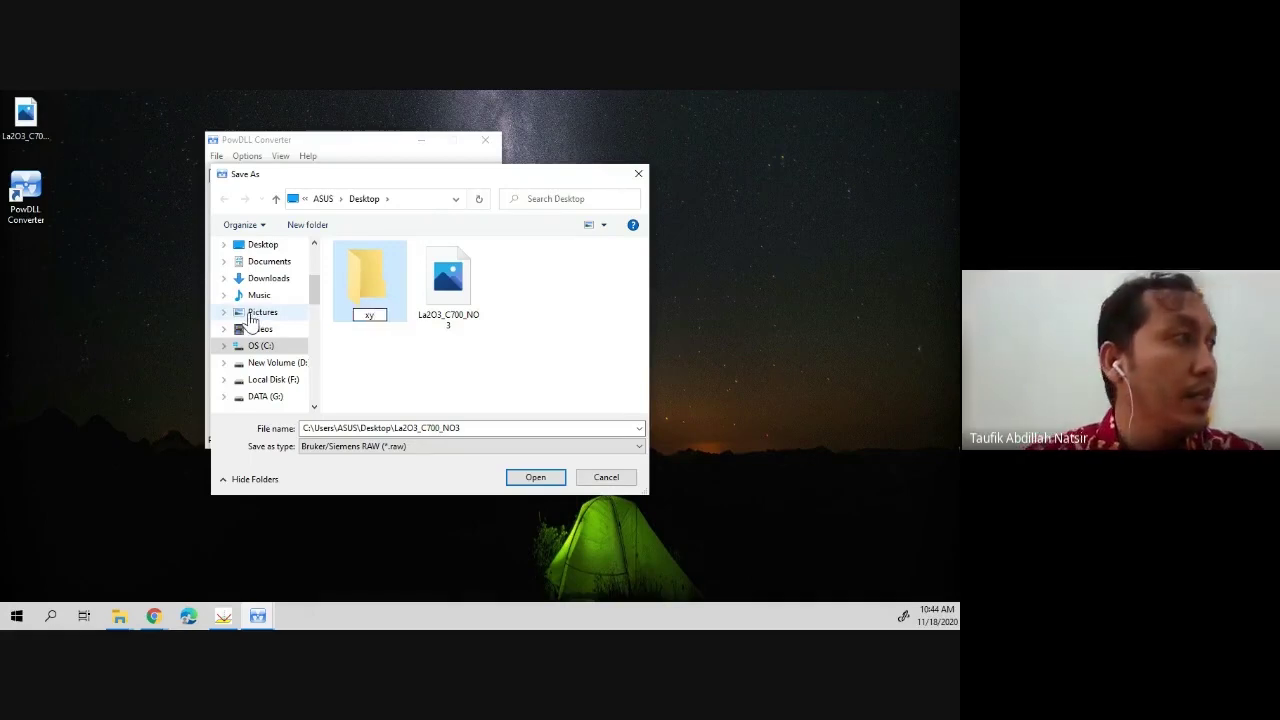
double_click(362, 290)
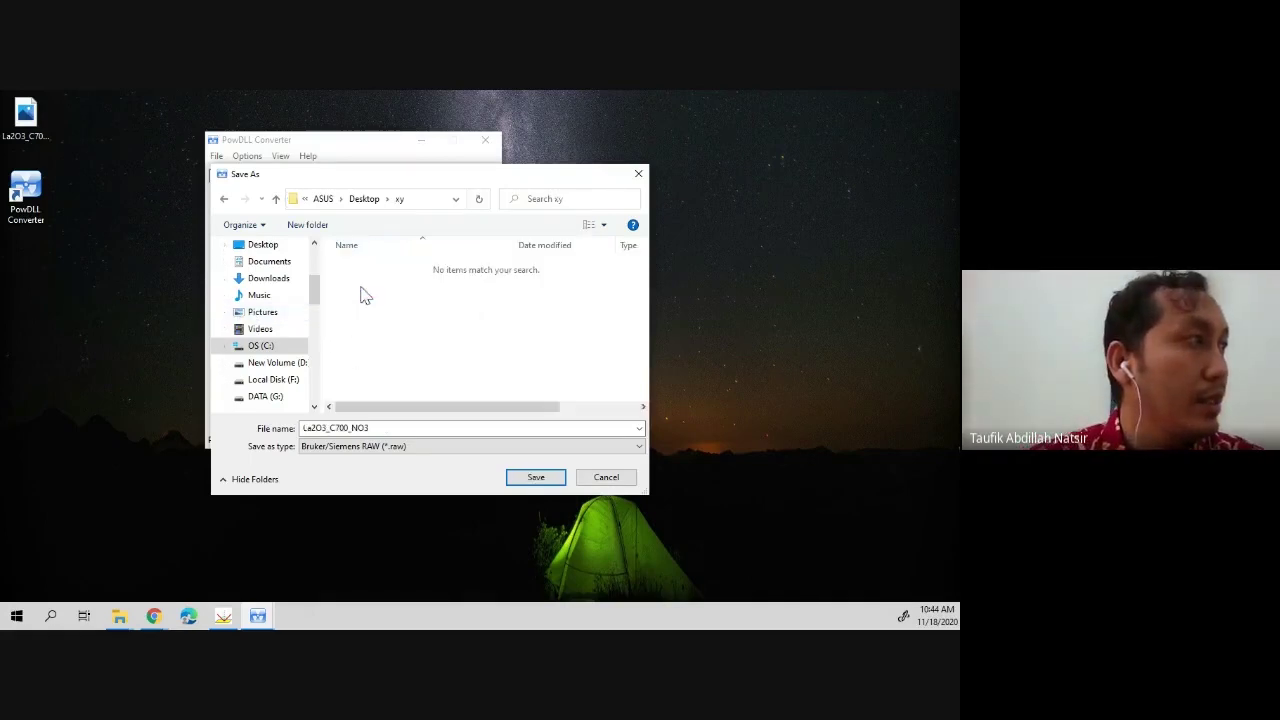
- Save the destination file as type XY (*.xy) under the name La2O3_C700_NO3 and run the conversion
click(405, 447)
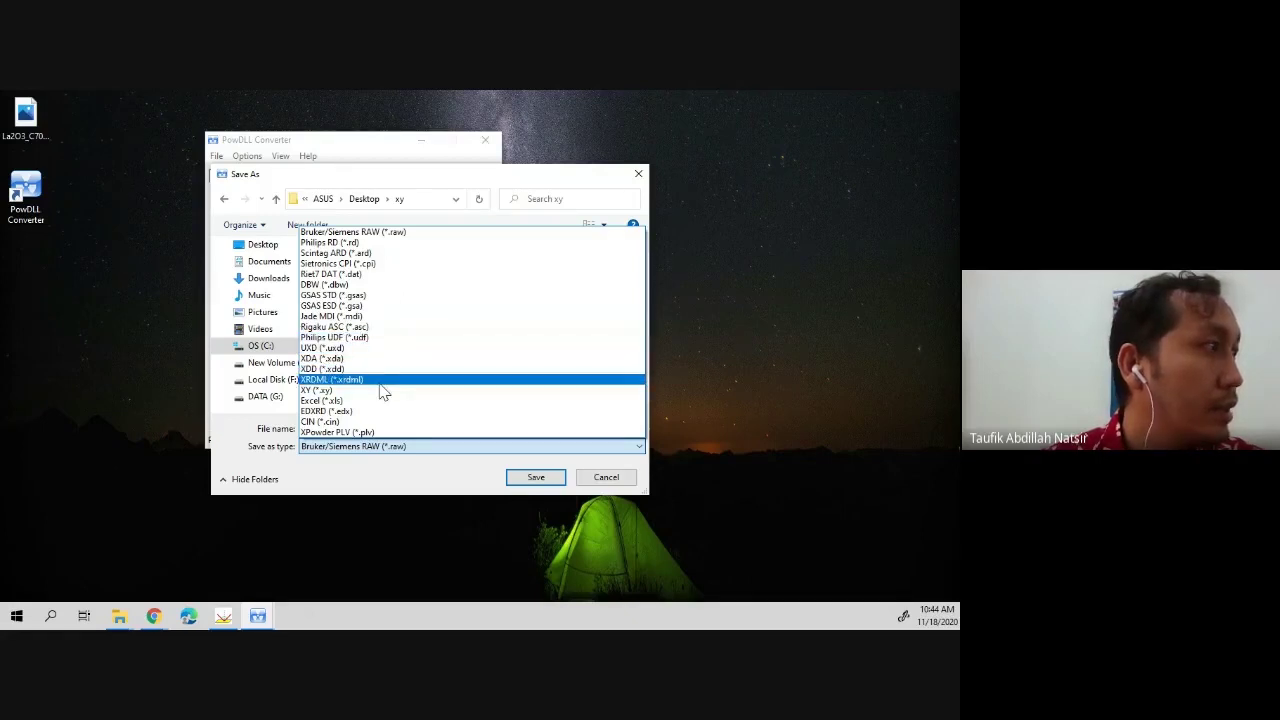
click(330, 390)
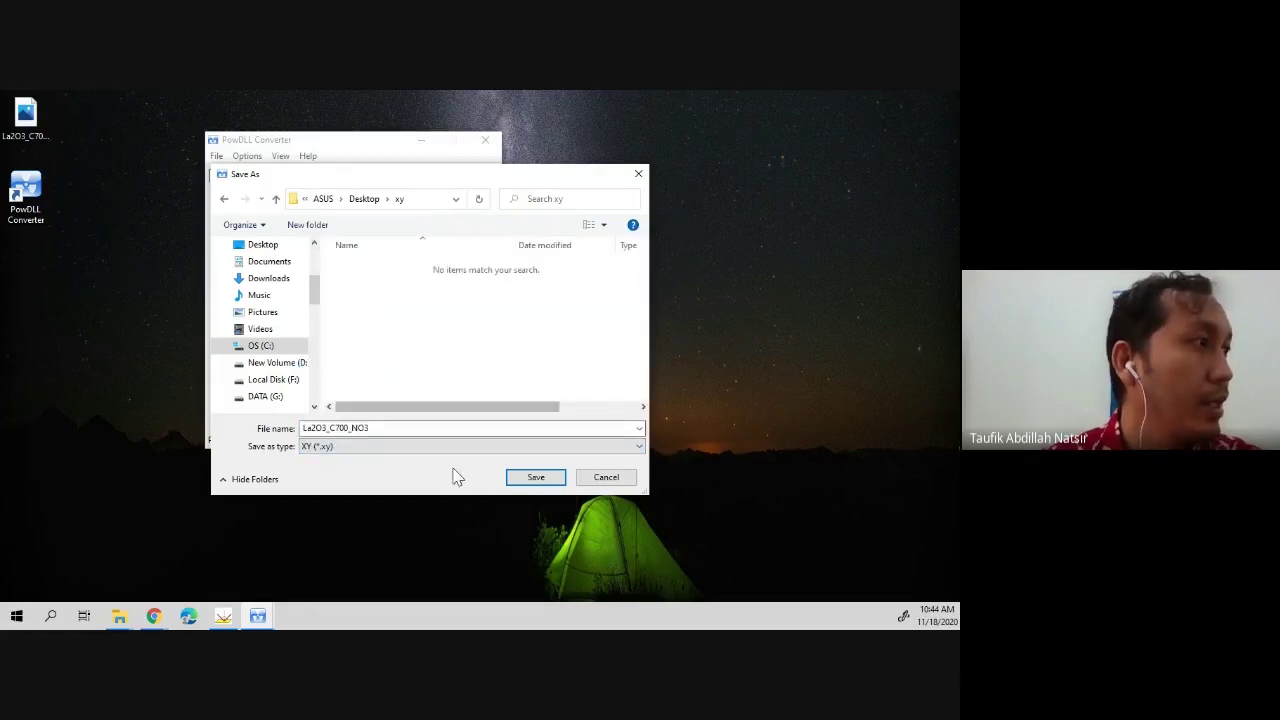
click(512, 478)
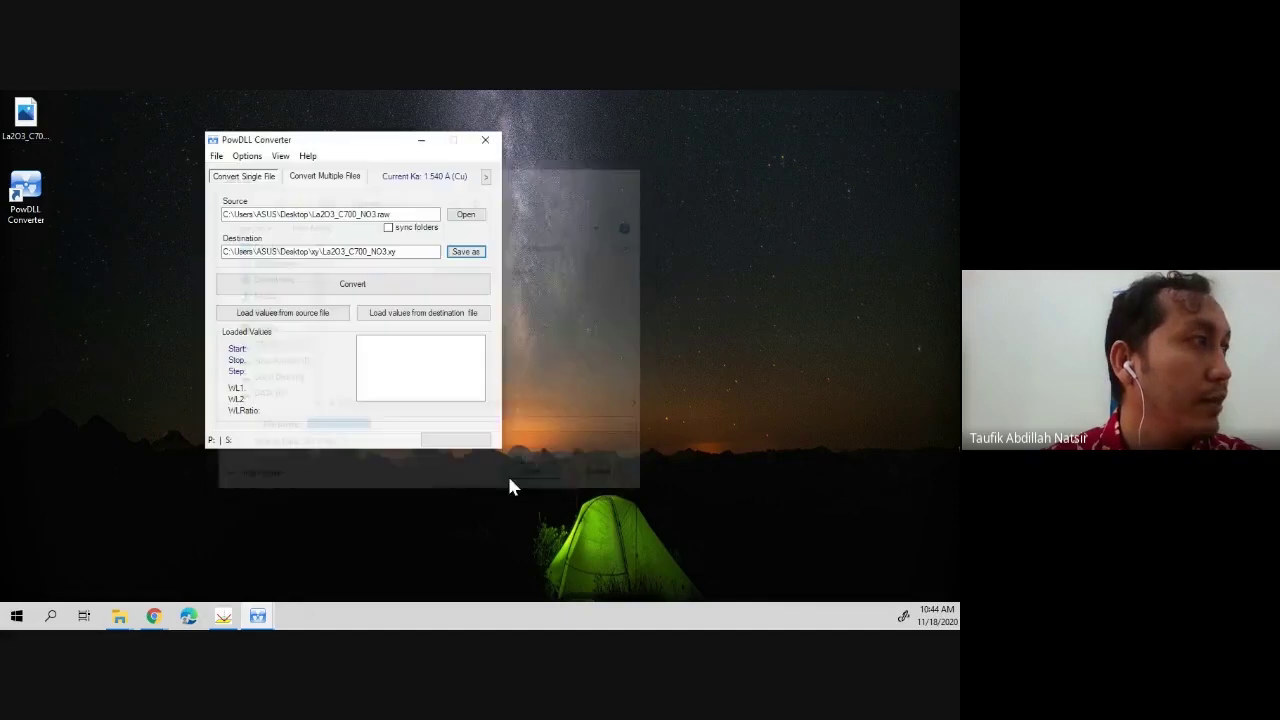
click(355, 285)
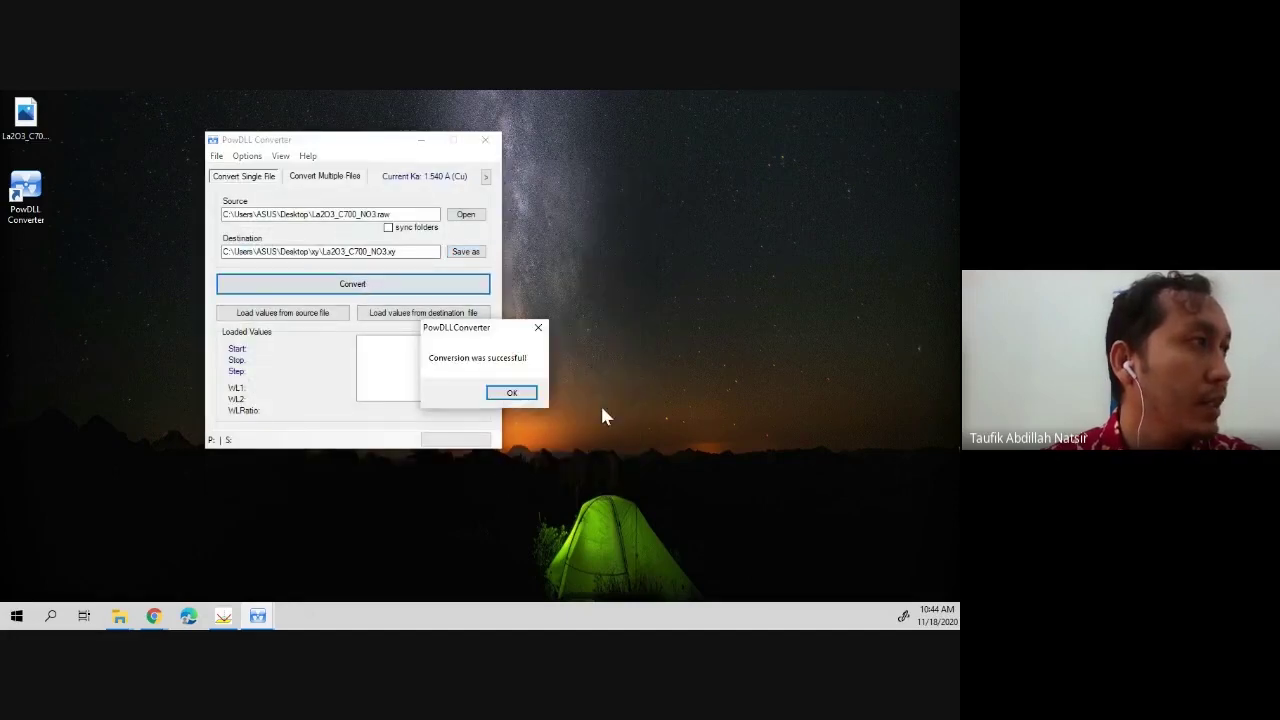
click(510, 392)
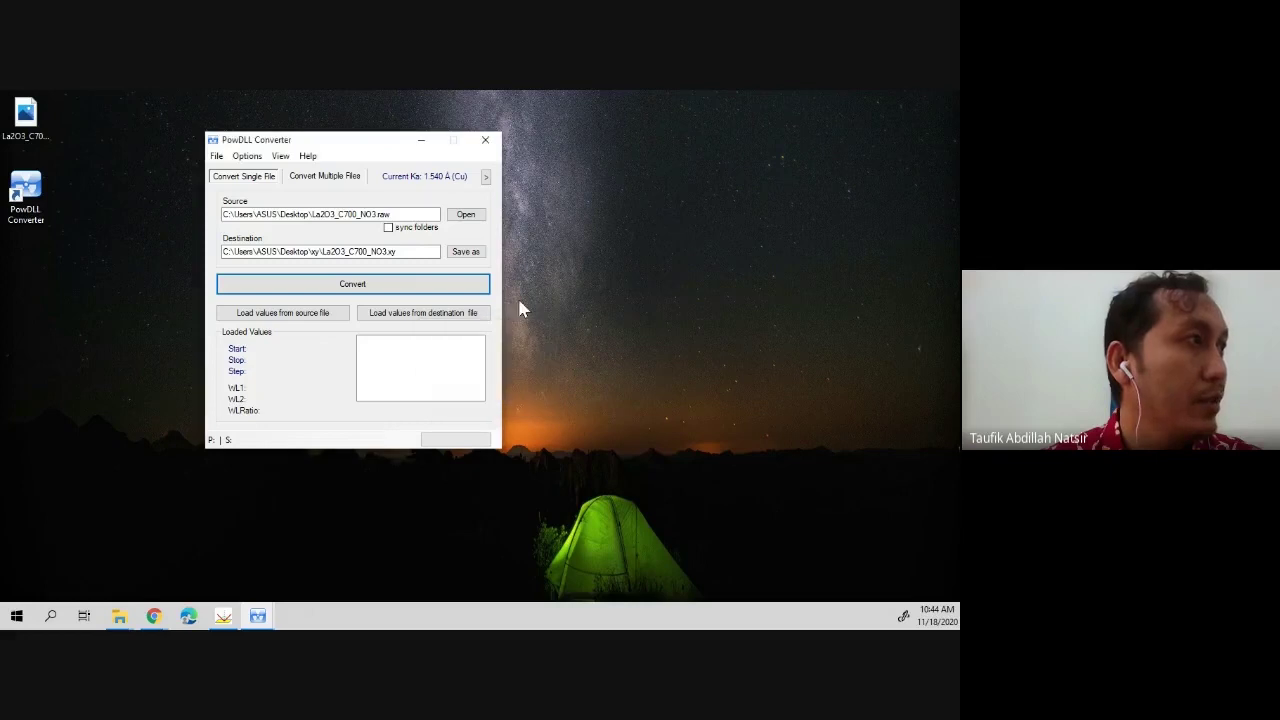
- Switch from PowDLL to QualX and import the diffraction data file La2O3_C700_NO3.xy from the Desktop's xy folder
click(421, 140)
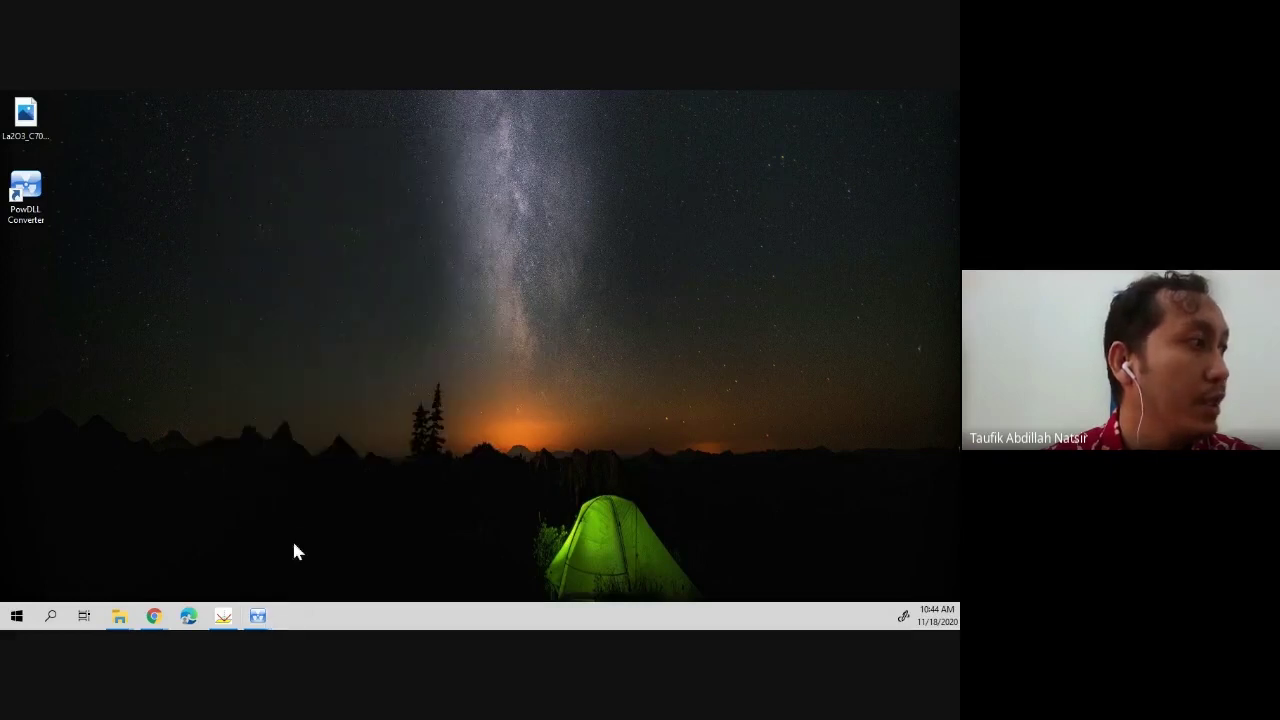
click(224, 616)
click(9, 114)
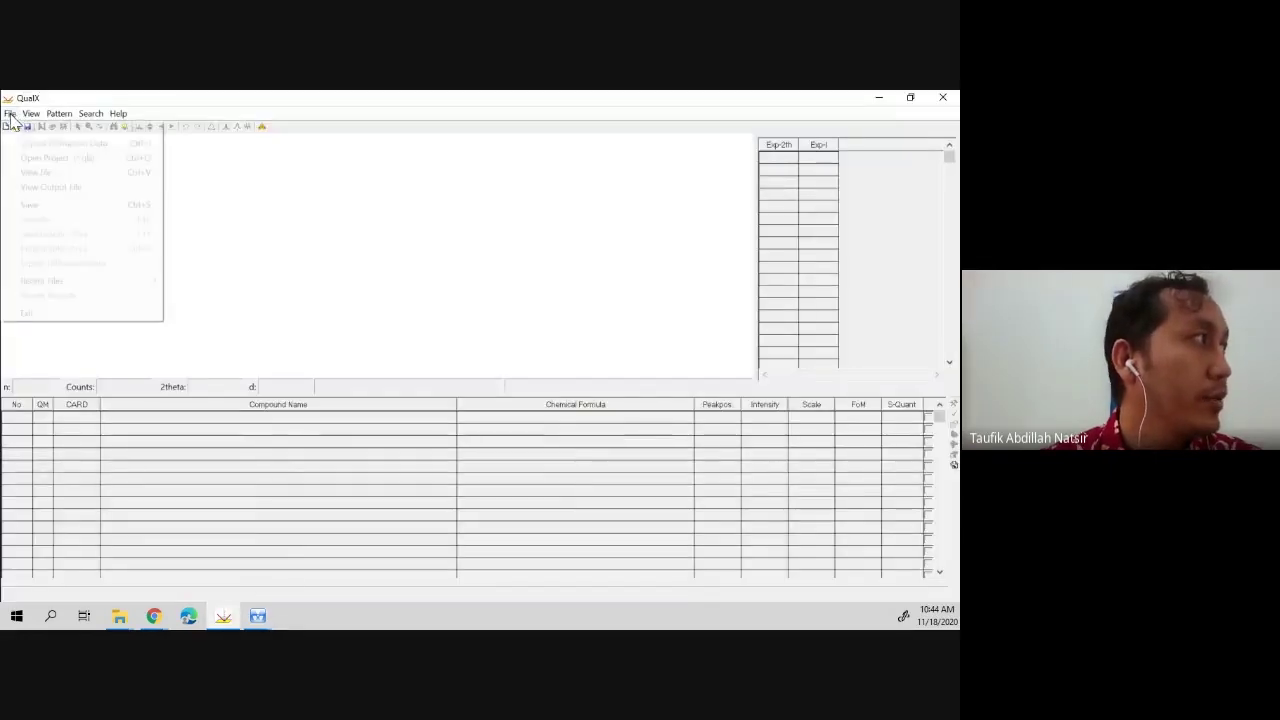
click(24, 145)
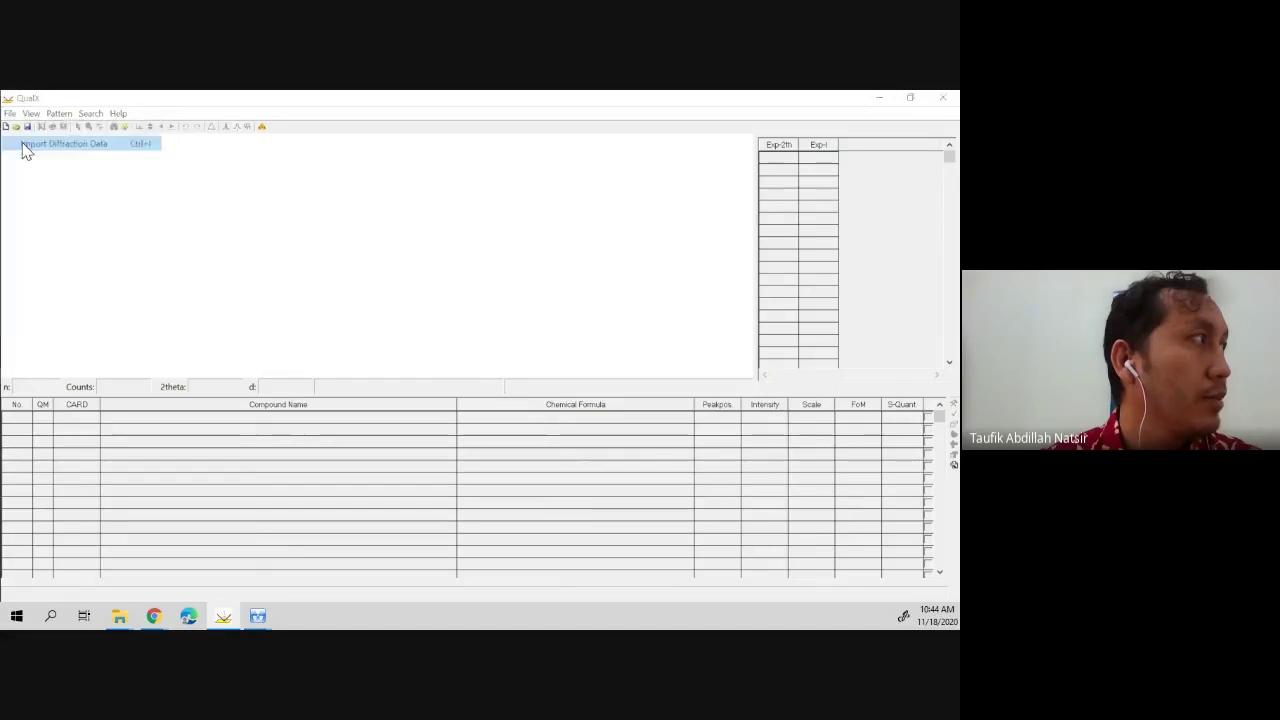
click(178, 228)
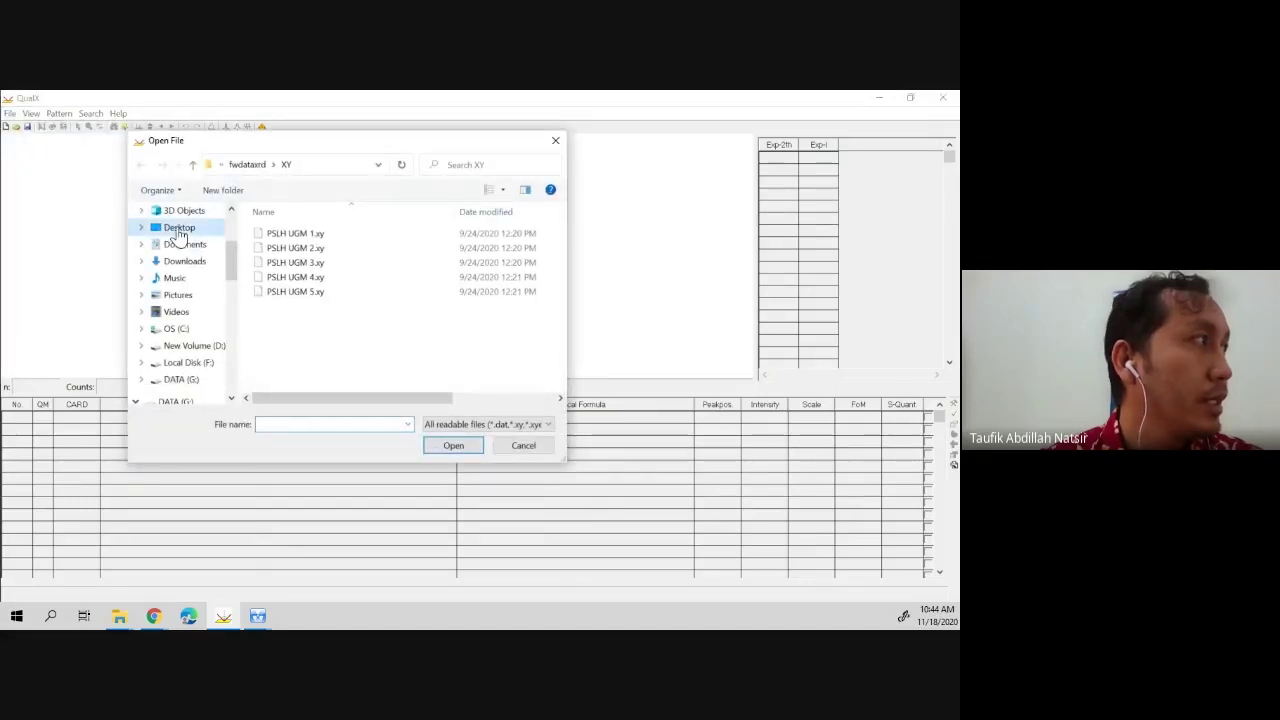
double_click(280, 245)
click(311, 238)
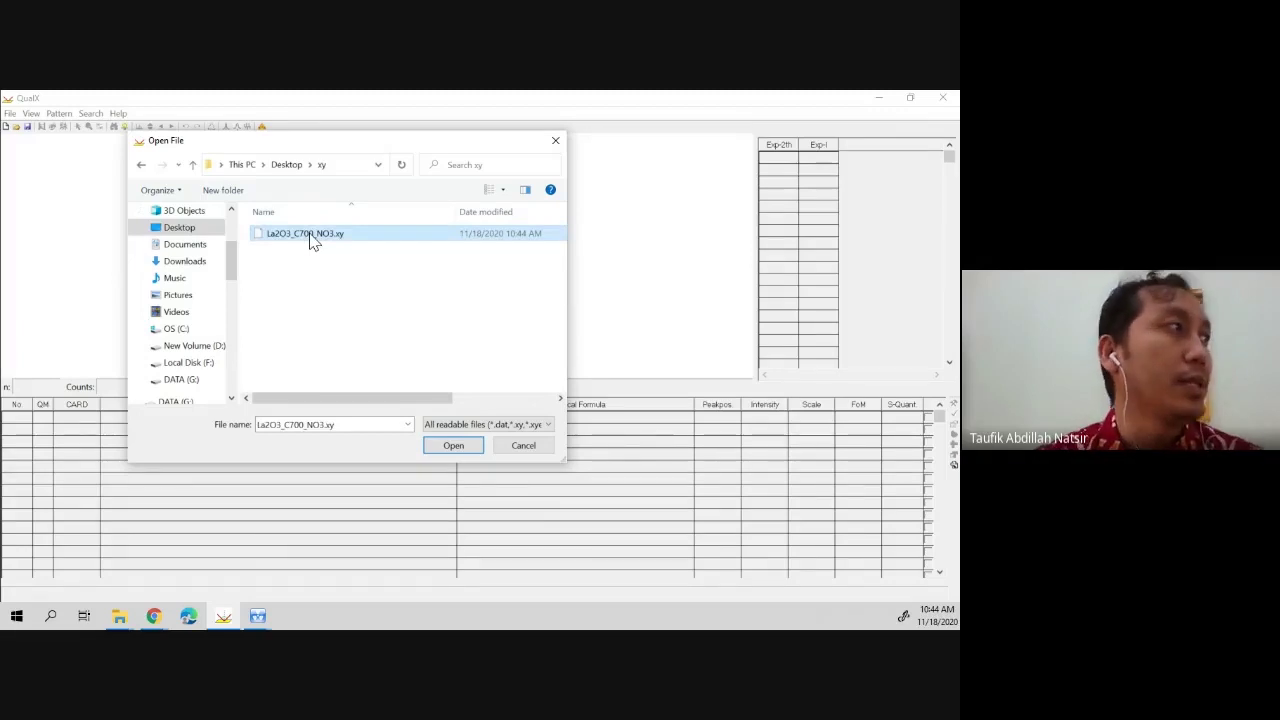
click(453, 446)
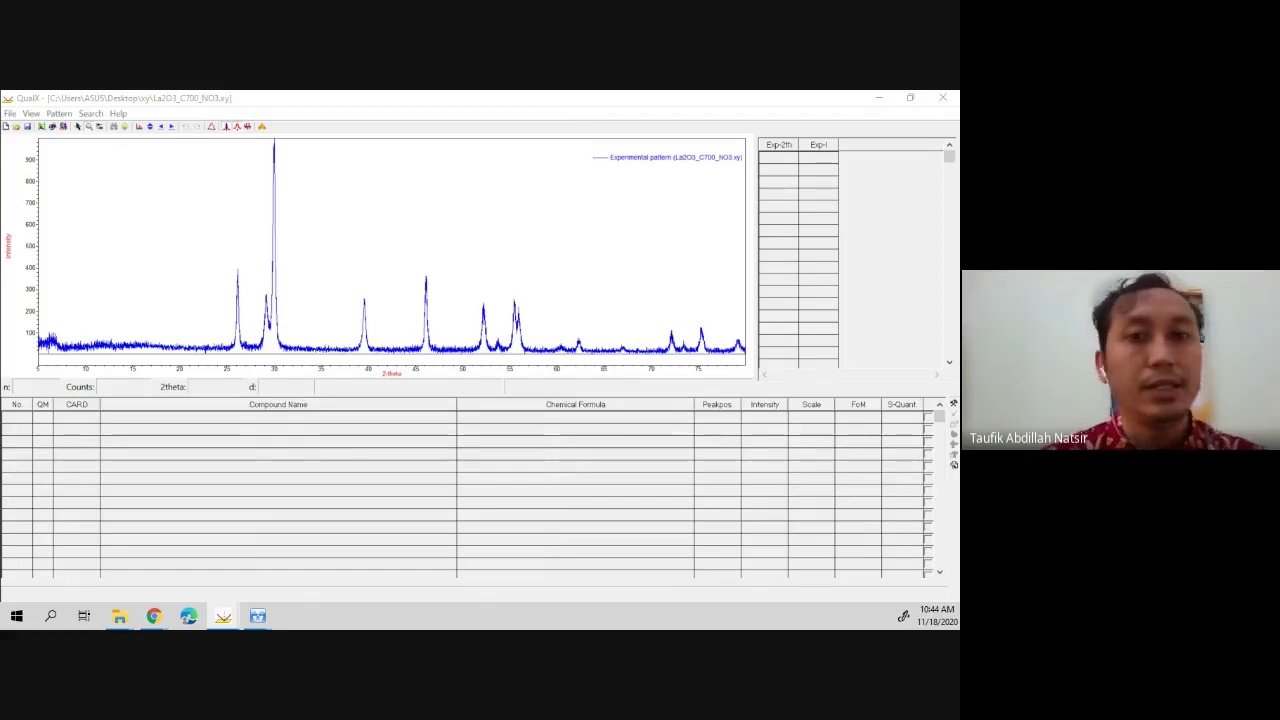
- Set the radiation wavelength of the imported pattern to Cu
drag(920, 318, 445, 173)
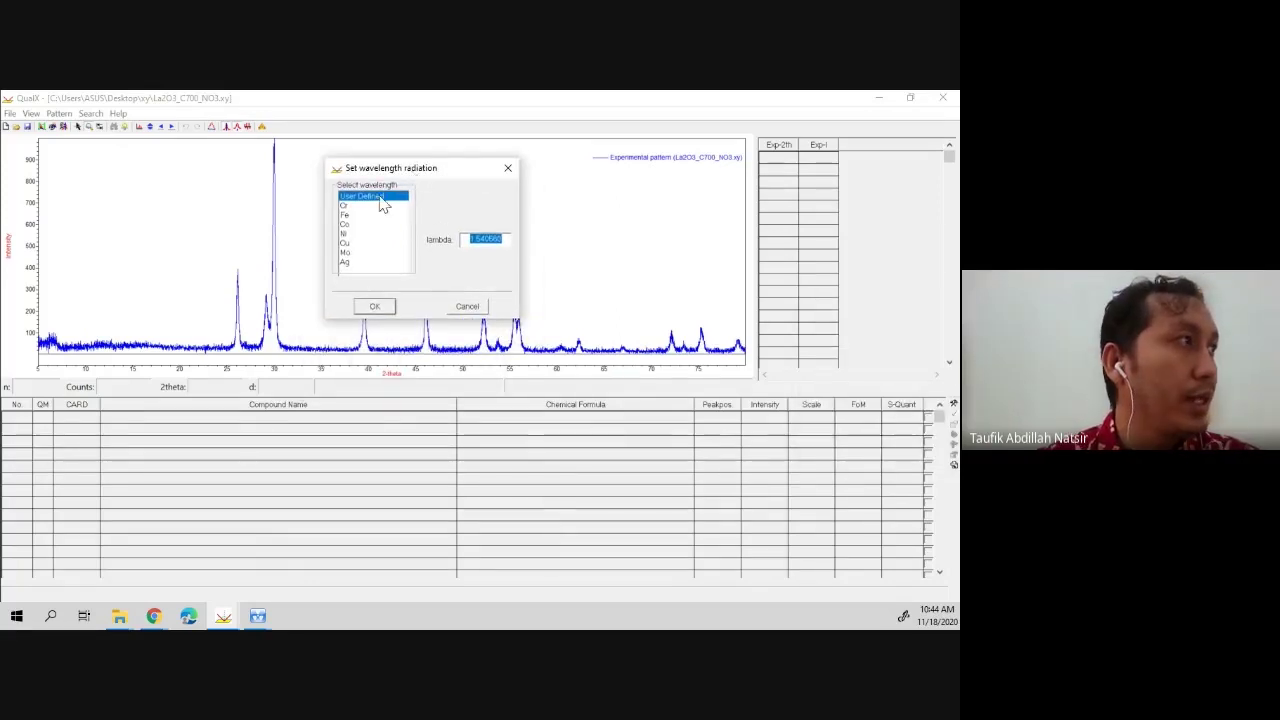
click(381, 245)
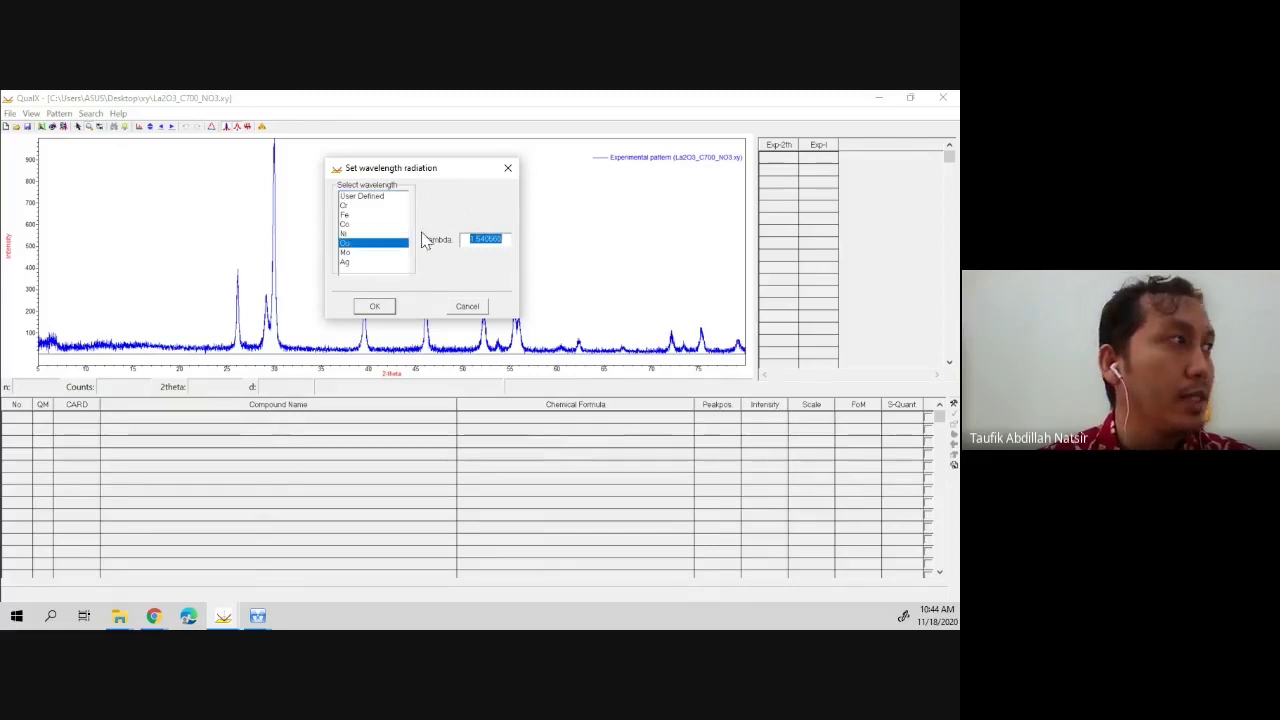
click(385, 308)
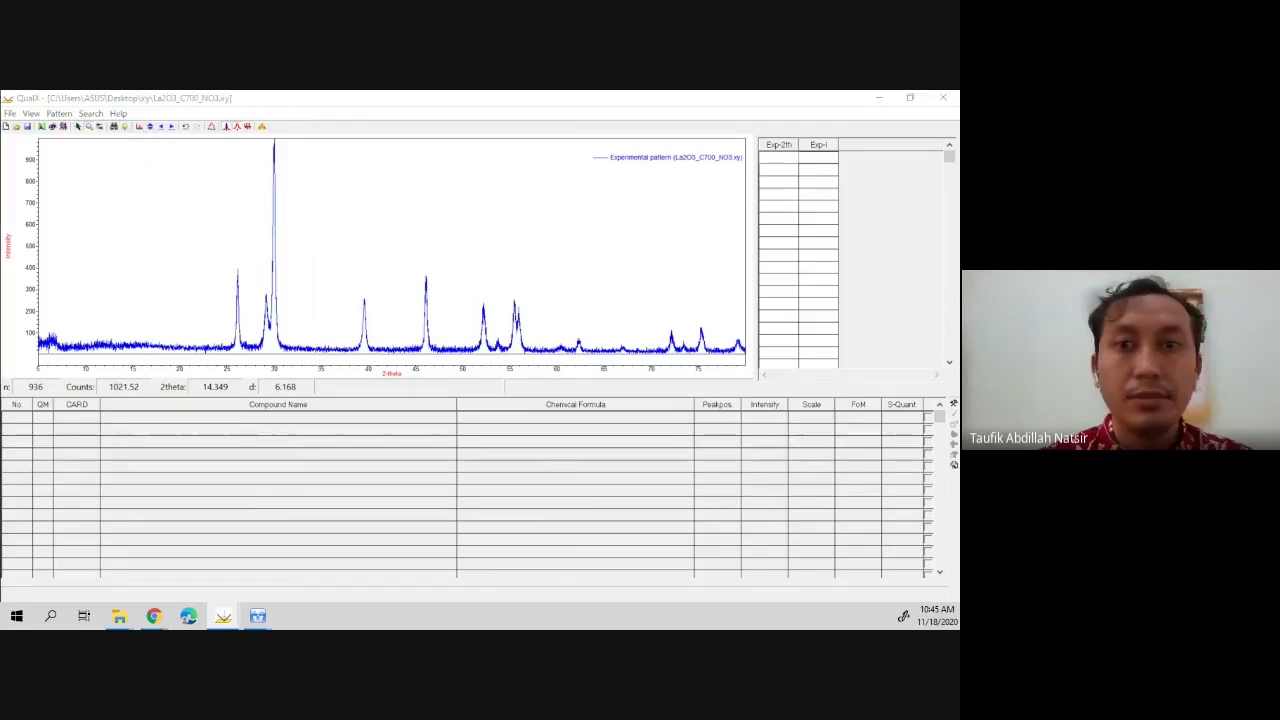
- Restrain the composition to only La and O, and load the matching database cards
drag(634, 130, 432, 136)
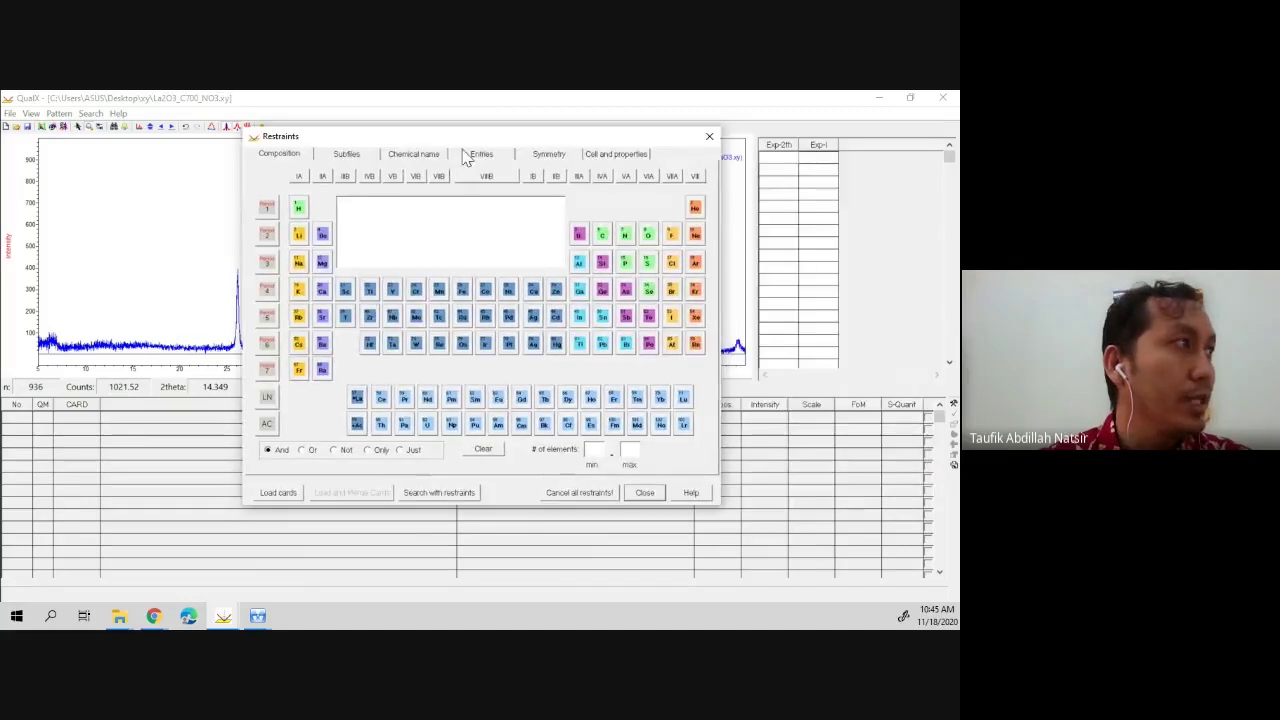
click(368, 450)
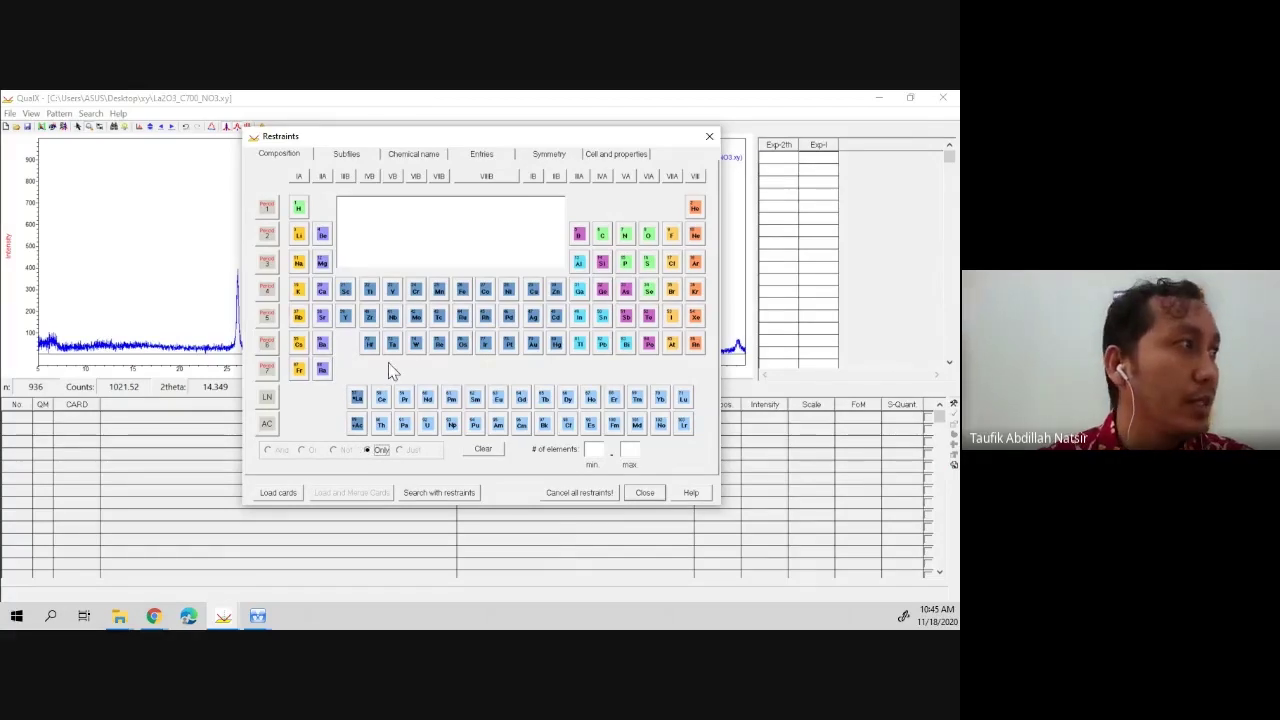
click(357, 400)
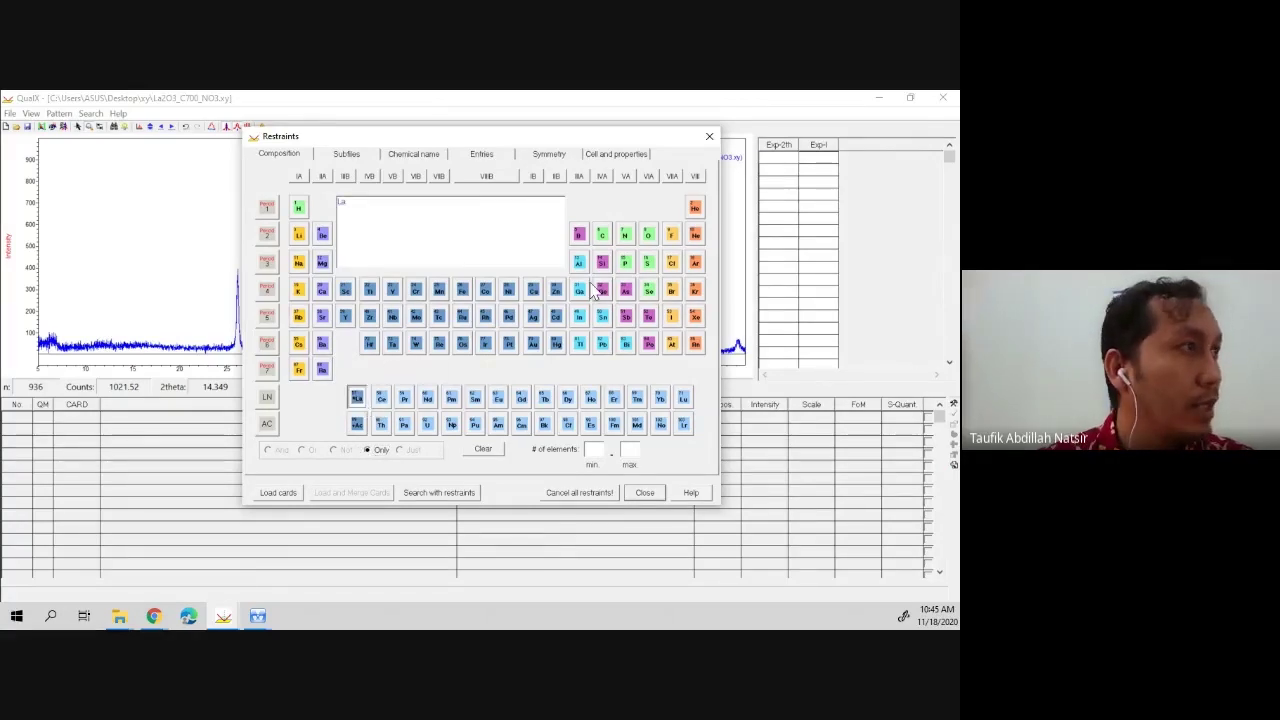
click(647, 238)
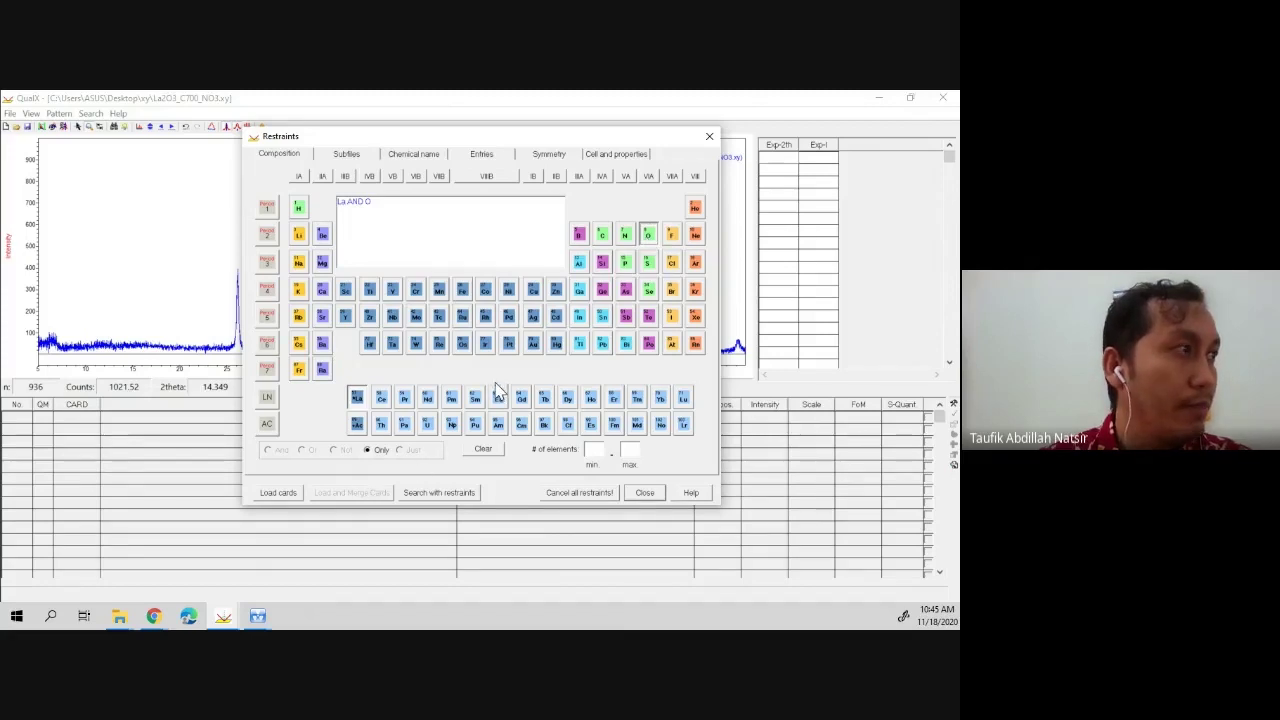
click(279, 492)
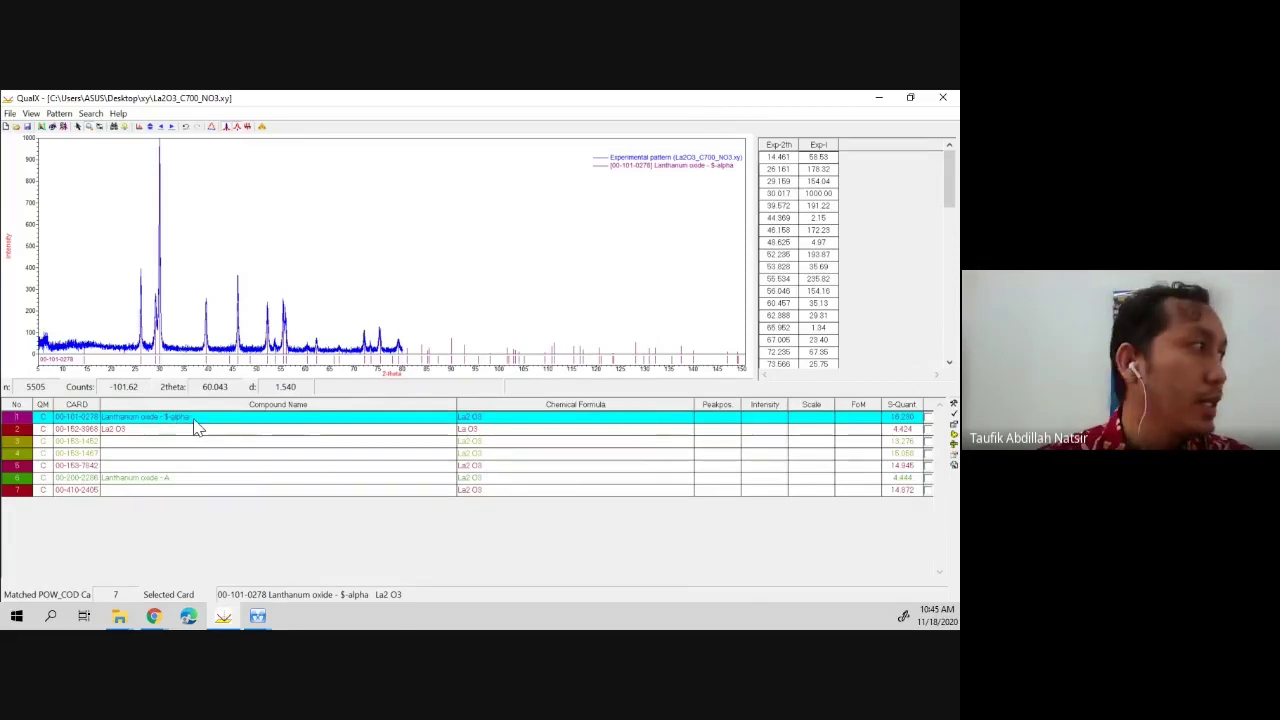
- Go through the loaded La2O3 cards one by one against the experimental pattern, and review the composition restraints
key(Down)
key(Down)
key(Down)
key(Down)
key(Down)
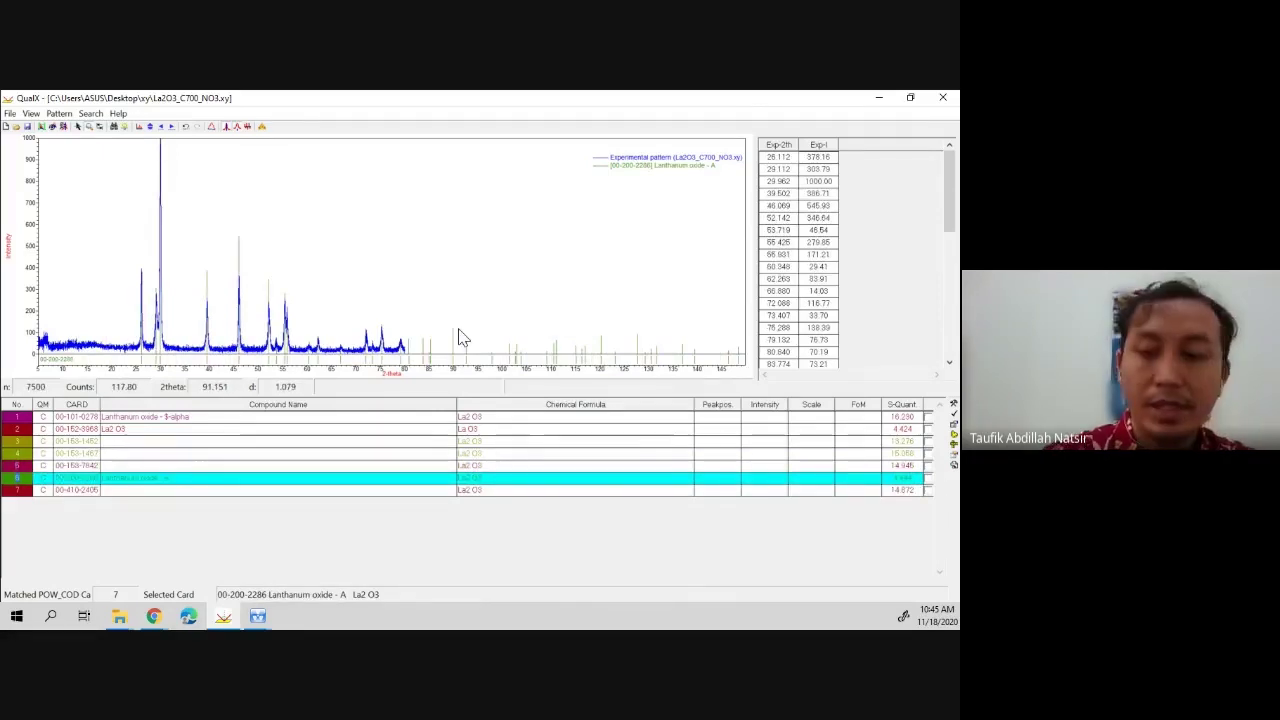
key(Down)
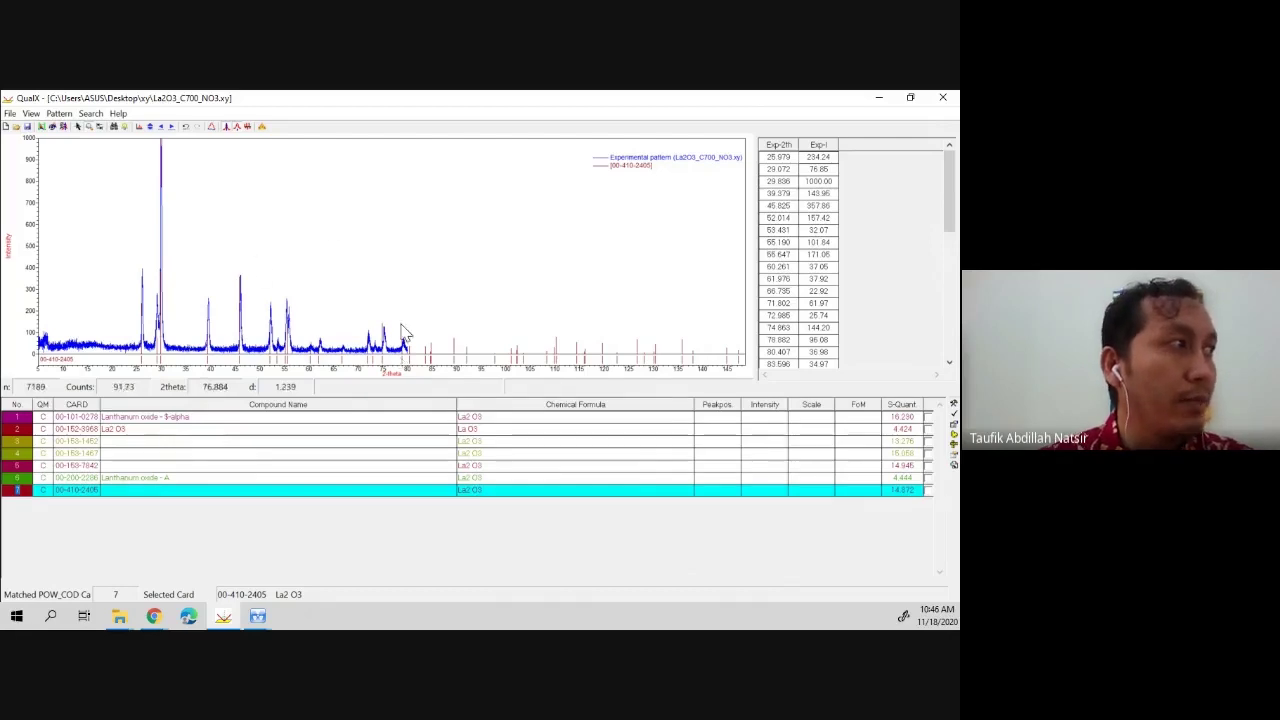
click(124, 128)
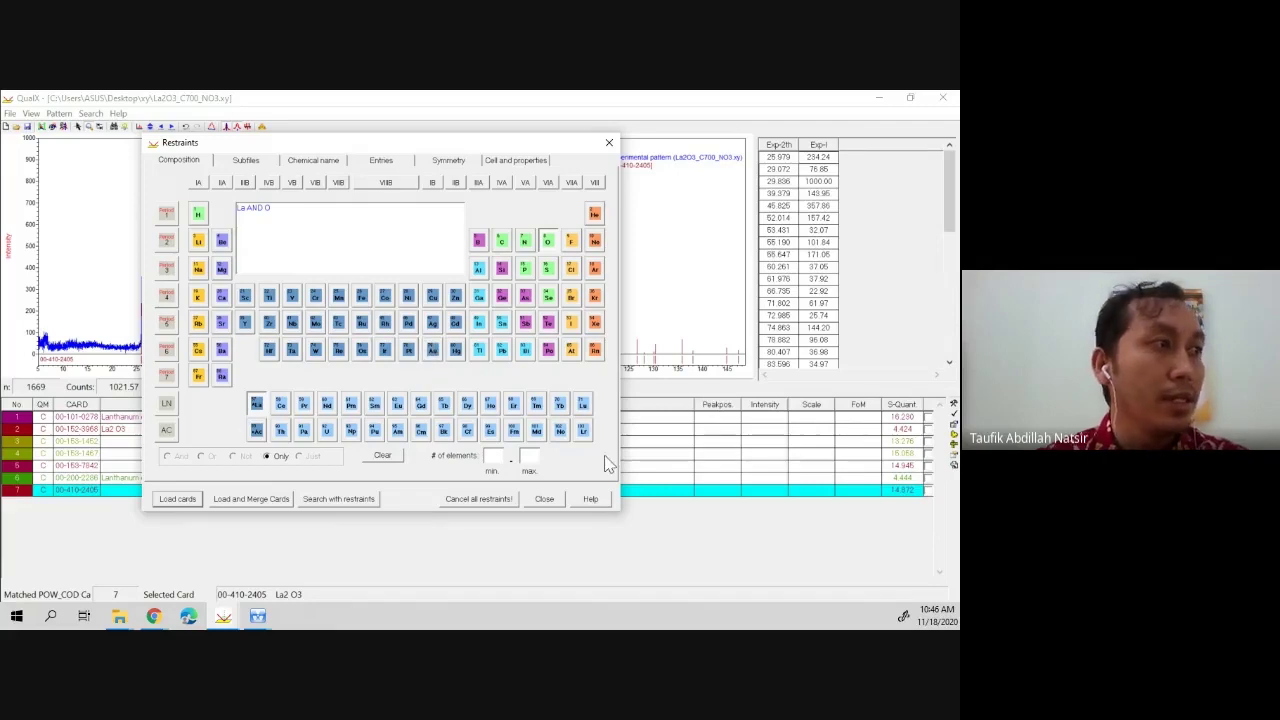
click(610, 145)
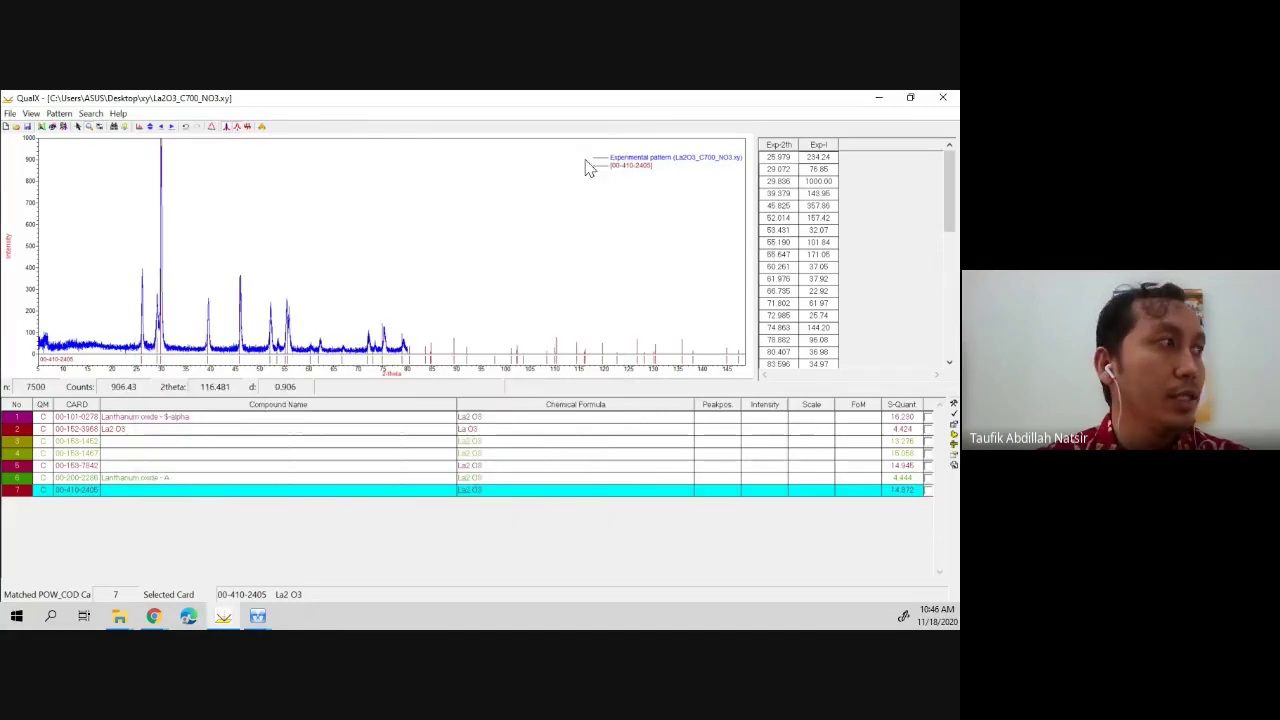
- Select and tick the Lanthanum oxide - A card (00-200-2286) as the chosen phase, and open its card information
click(161, 478)
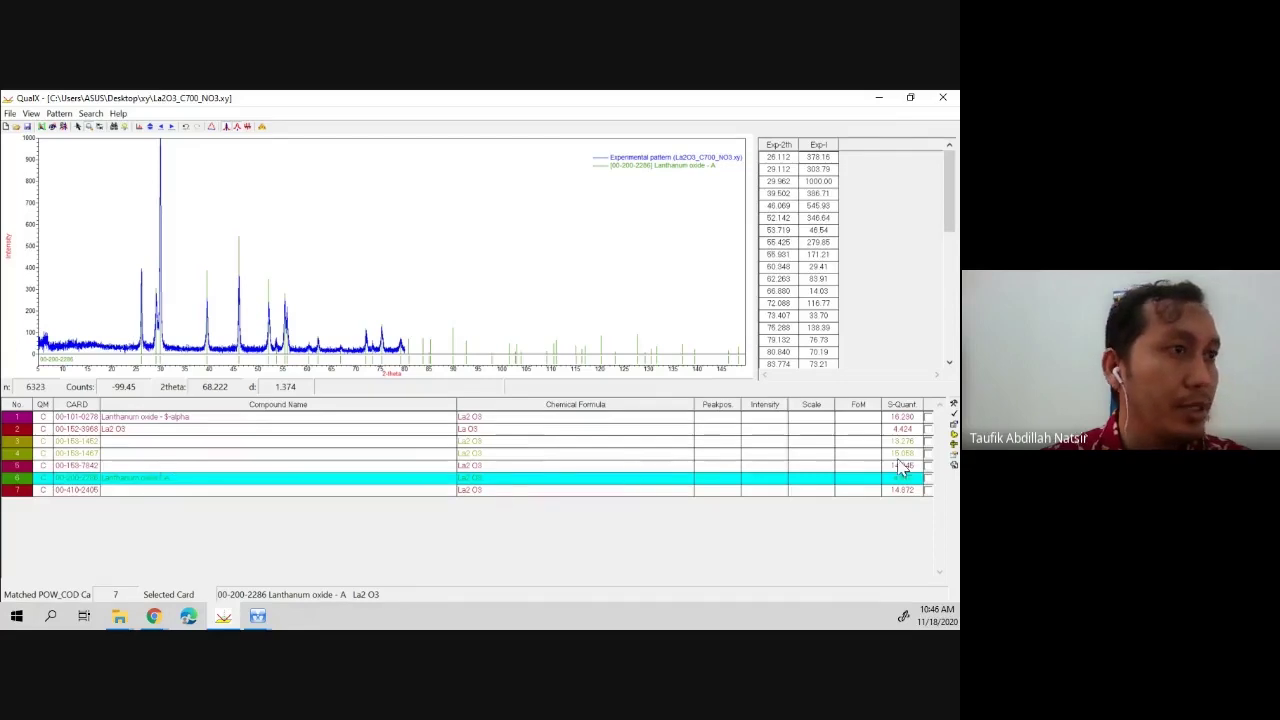
click(934, 487)
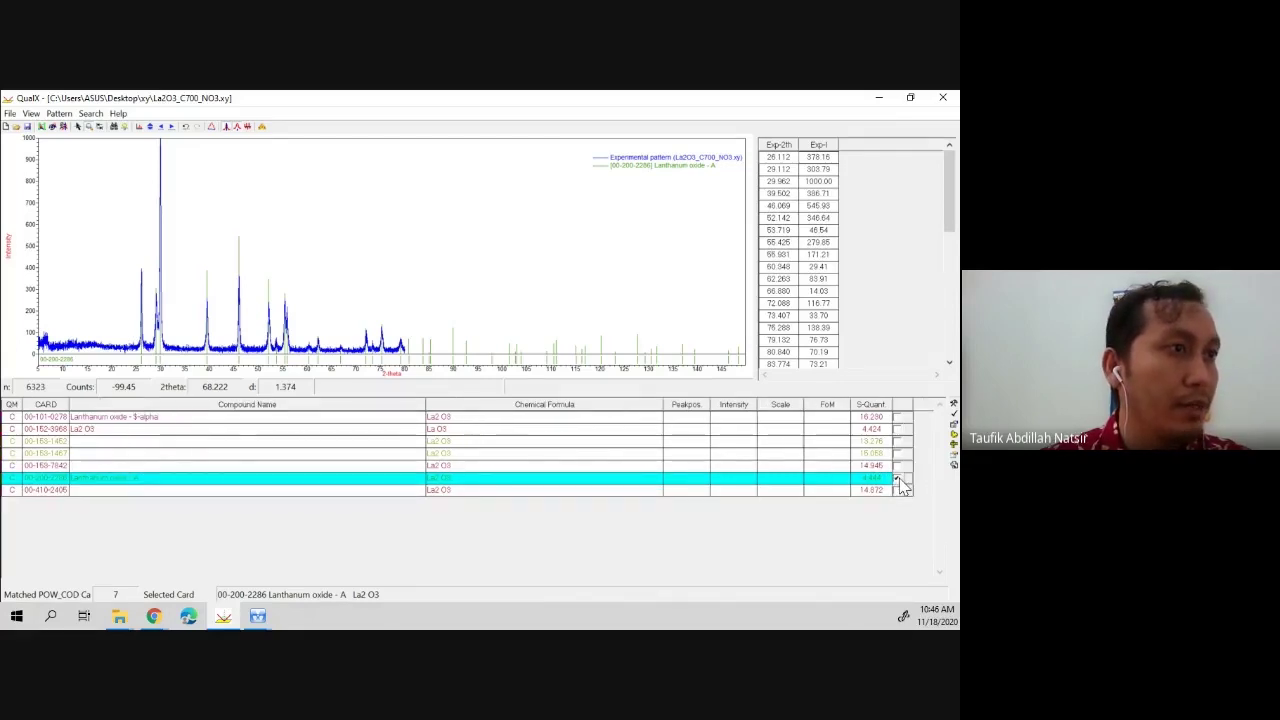
click(951, 423)
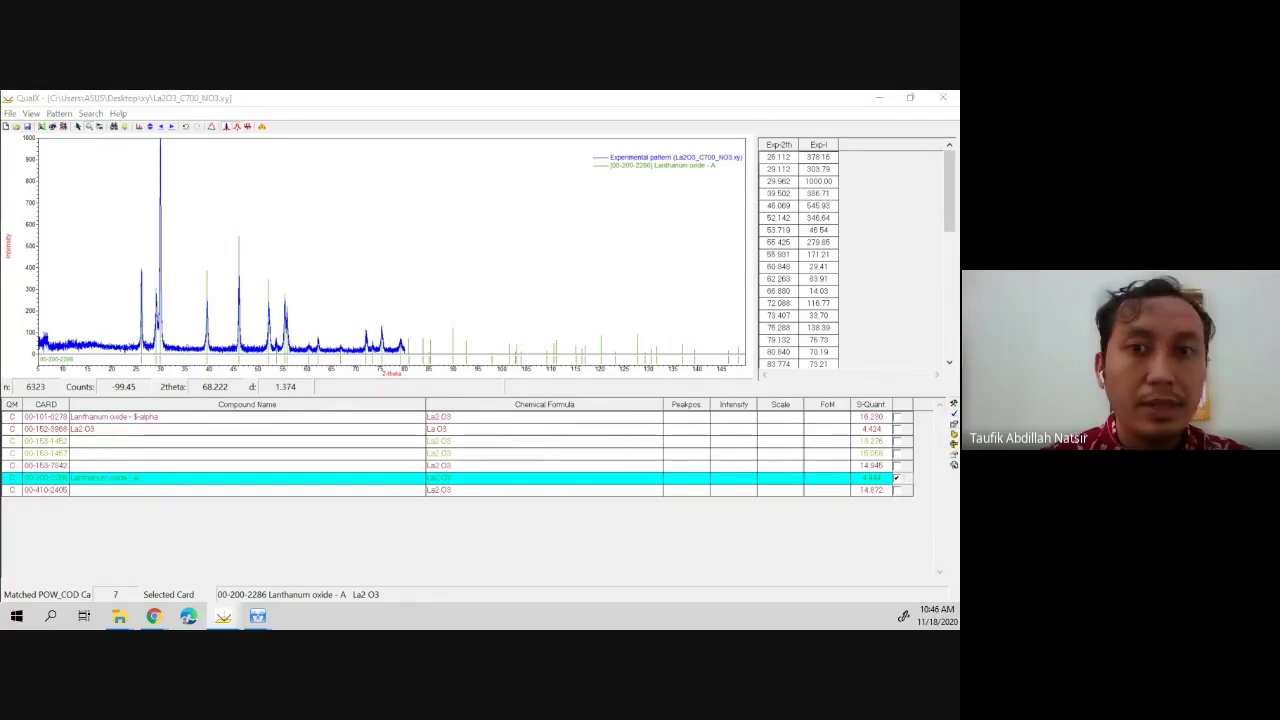
drag(957, 172, 566, 171)
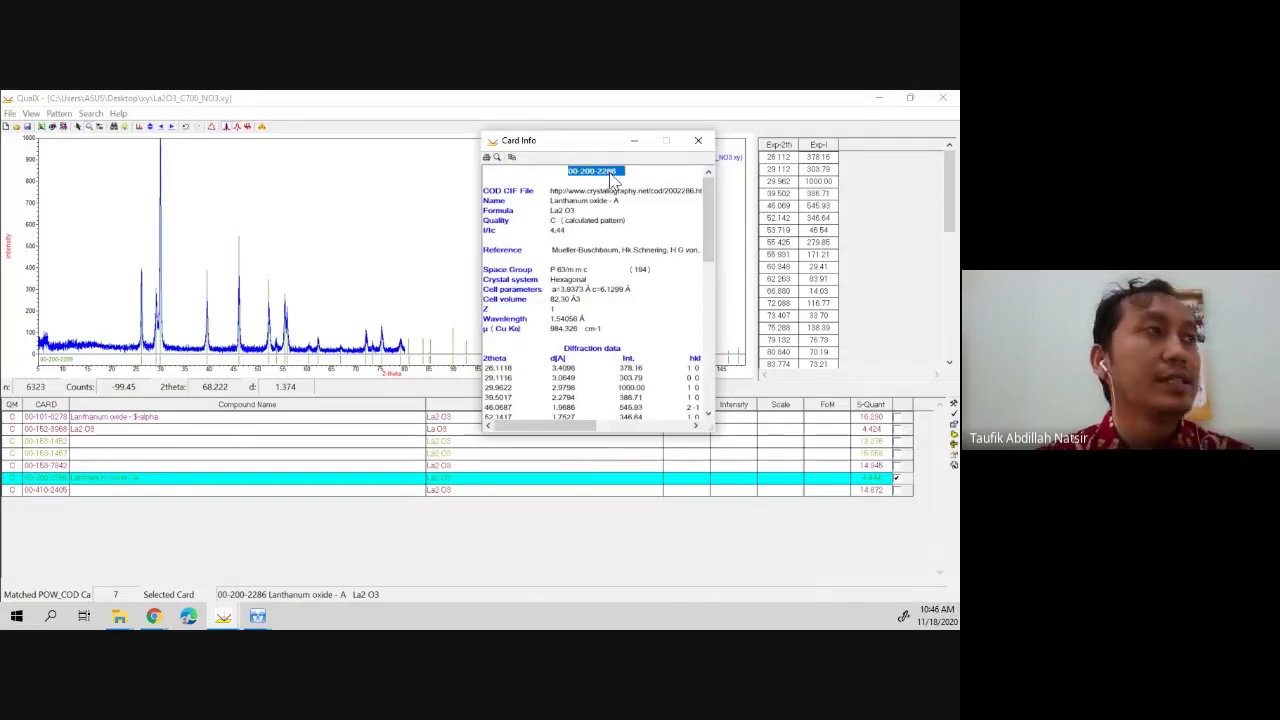
- View the Crystallography Open Database search results in Chrome and return to the card information in QualX
click(153, 616)
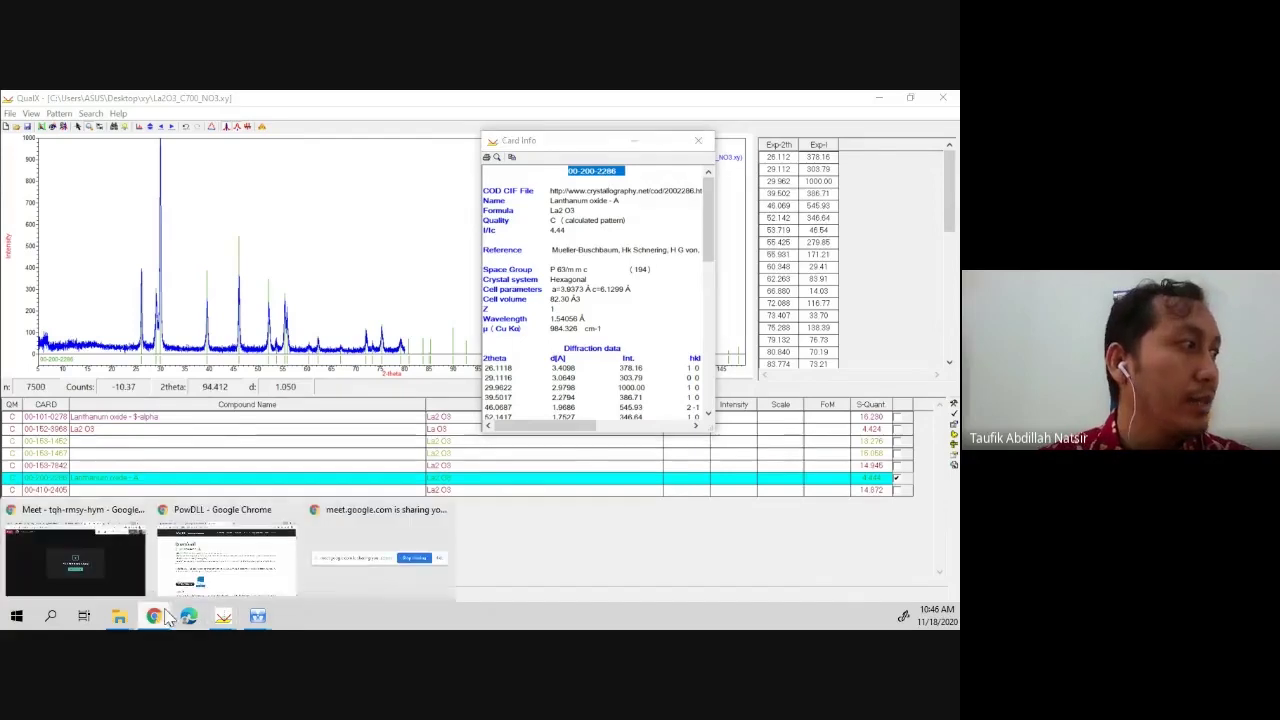
click(228, 556)
click(255, 102)
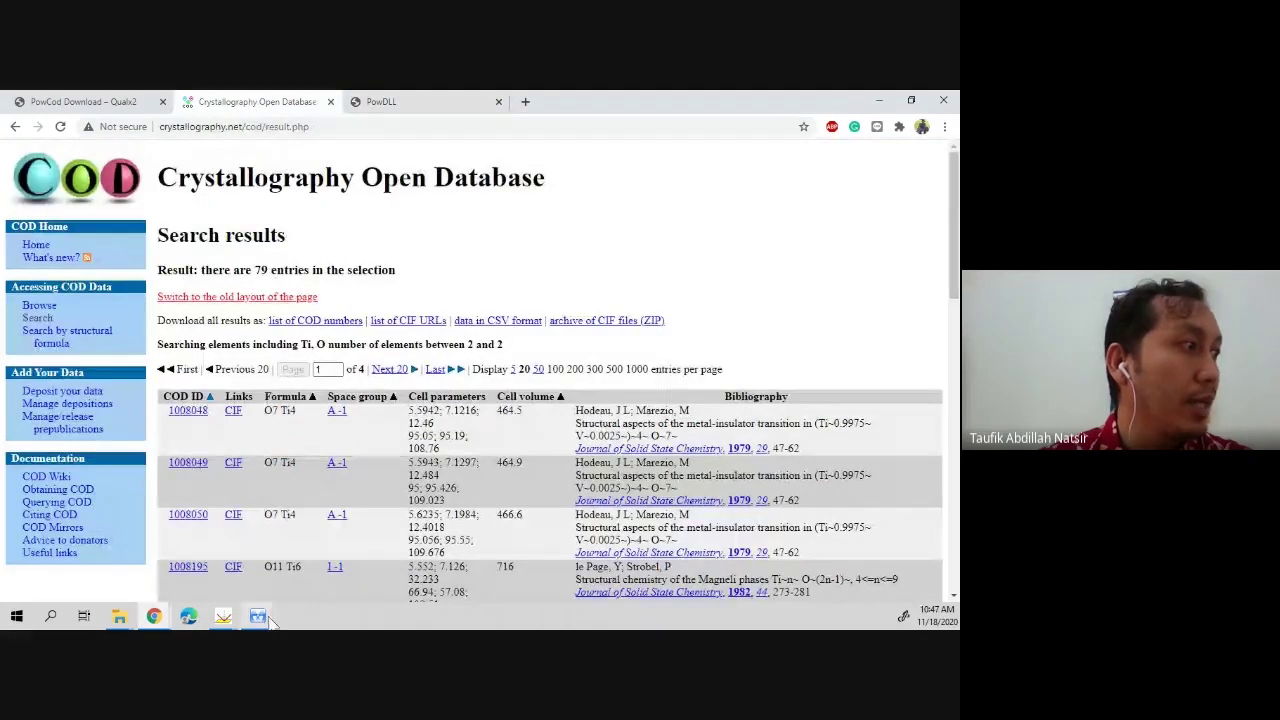
click(224, 616)
click(290, 550)
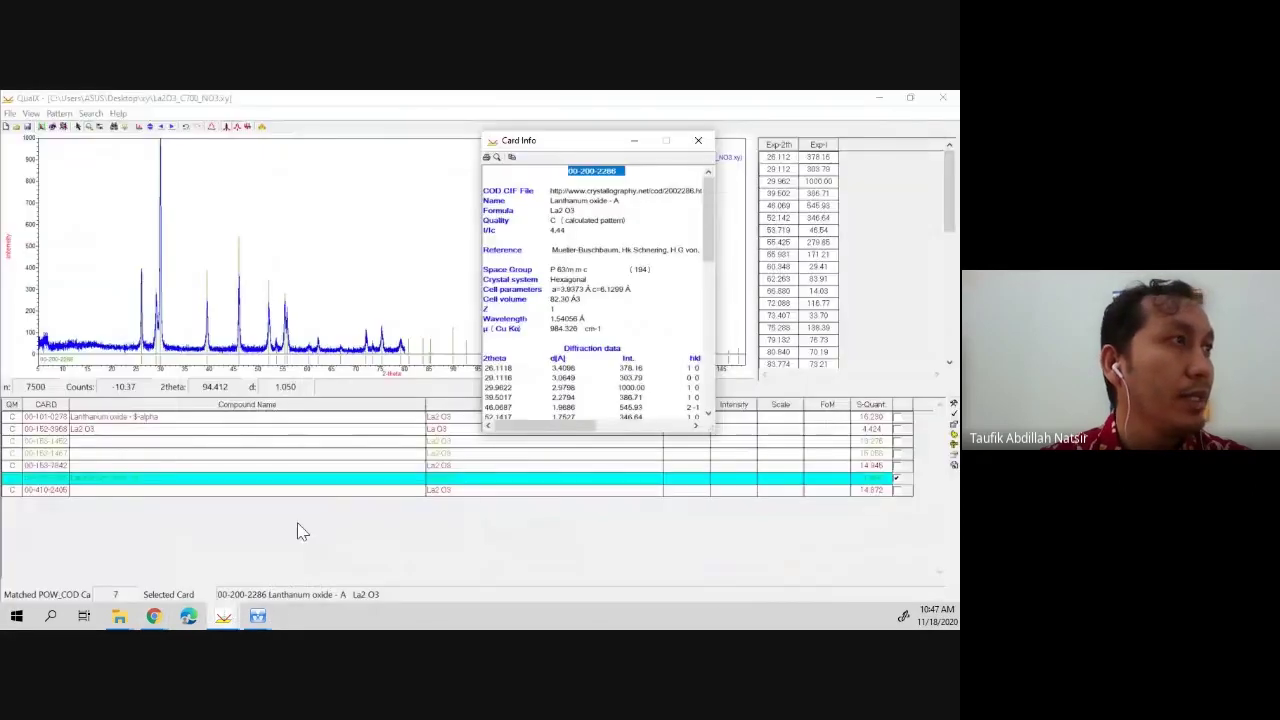
- Examine the Lanthanum oxide - A card's crystal data, full diffraction table and physical properties, and close the card information
scroll(666, 289, down, 3)
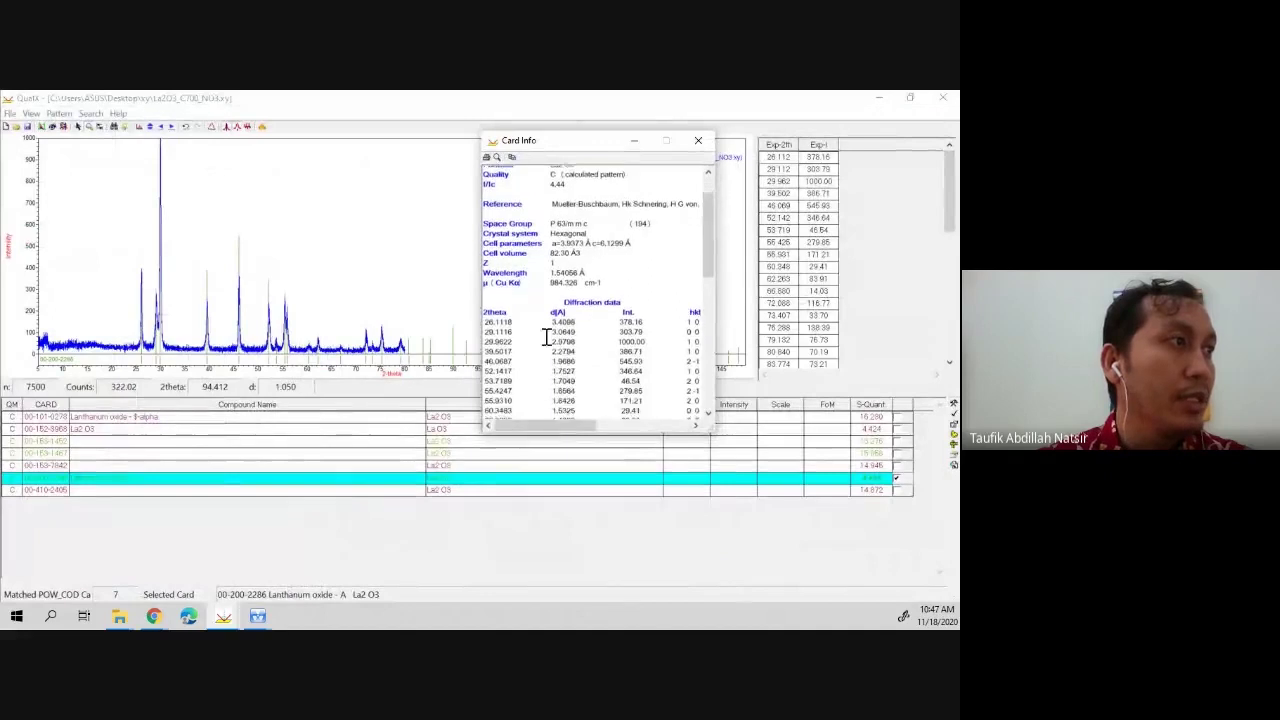
drag(486, 309, 652, 412)
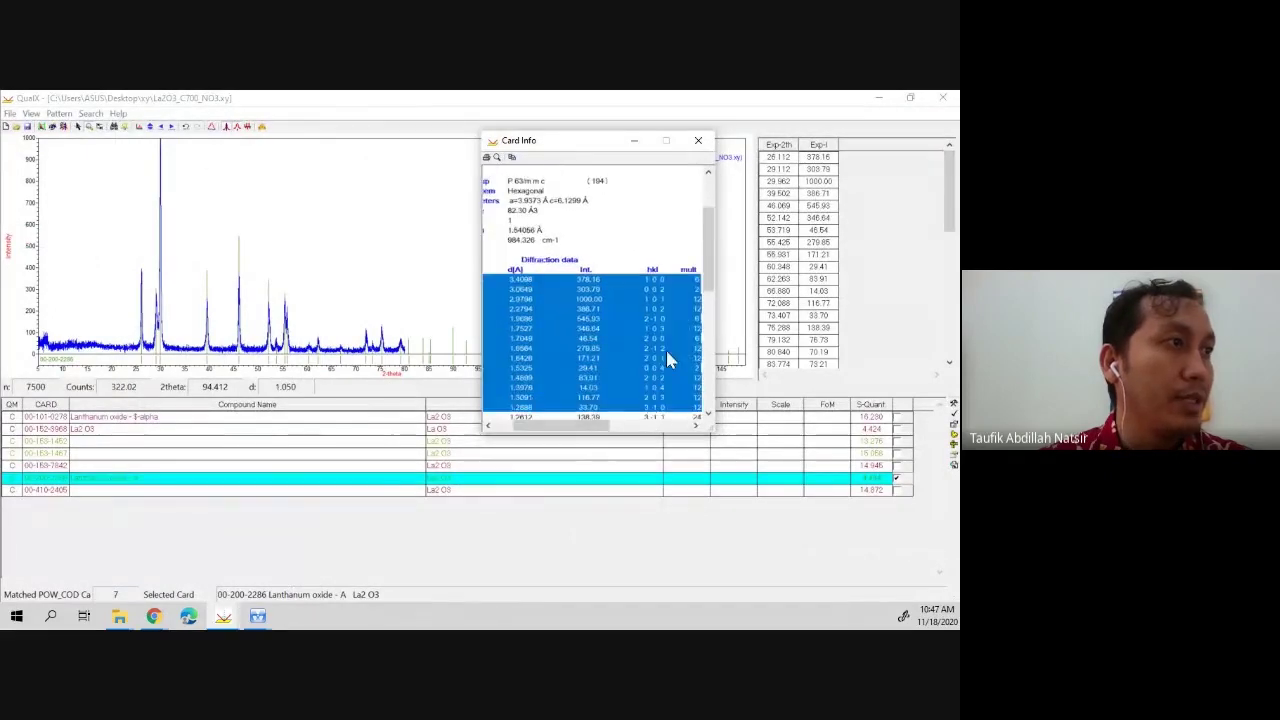
drag(540, 428, 570, 430)
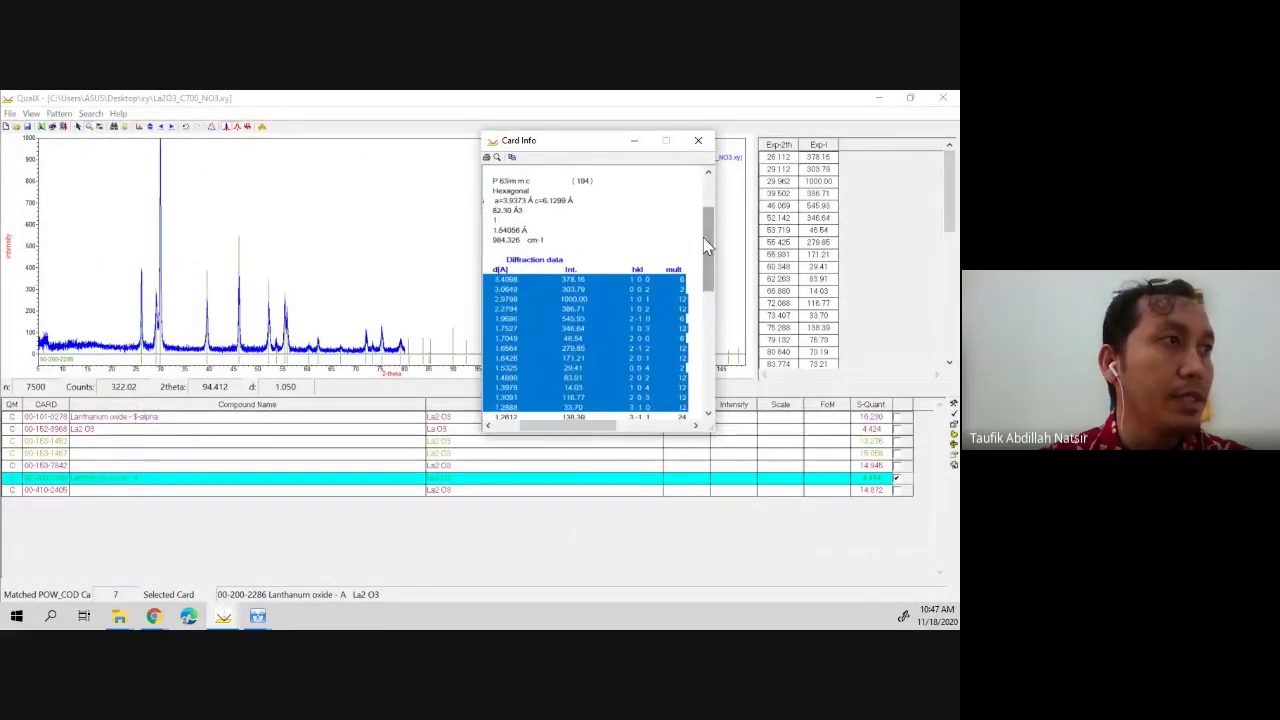
drag(703, 237, 704, 352)
drag(600, 426, 572, 427)
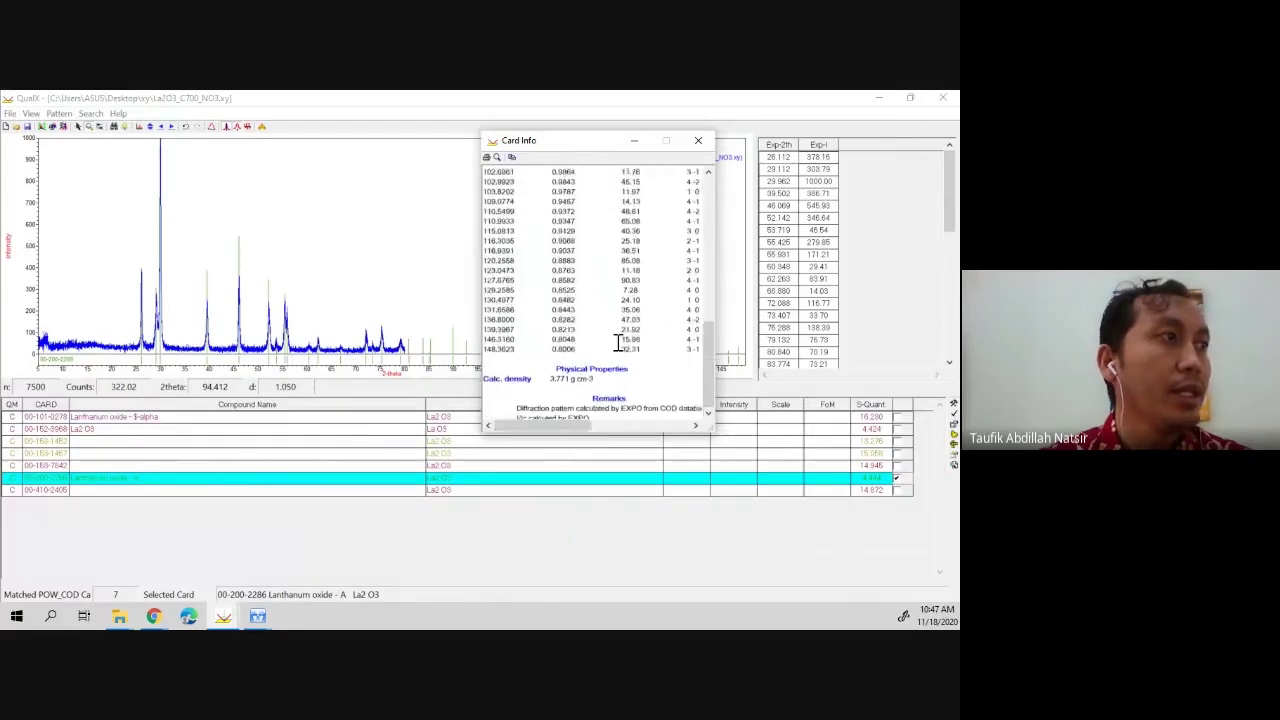
scroll(620, 334, up, 10)
scroll(617, 343, up, 3)
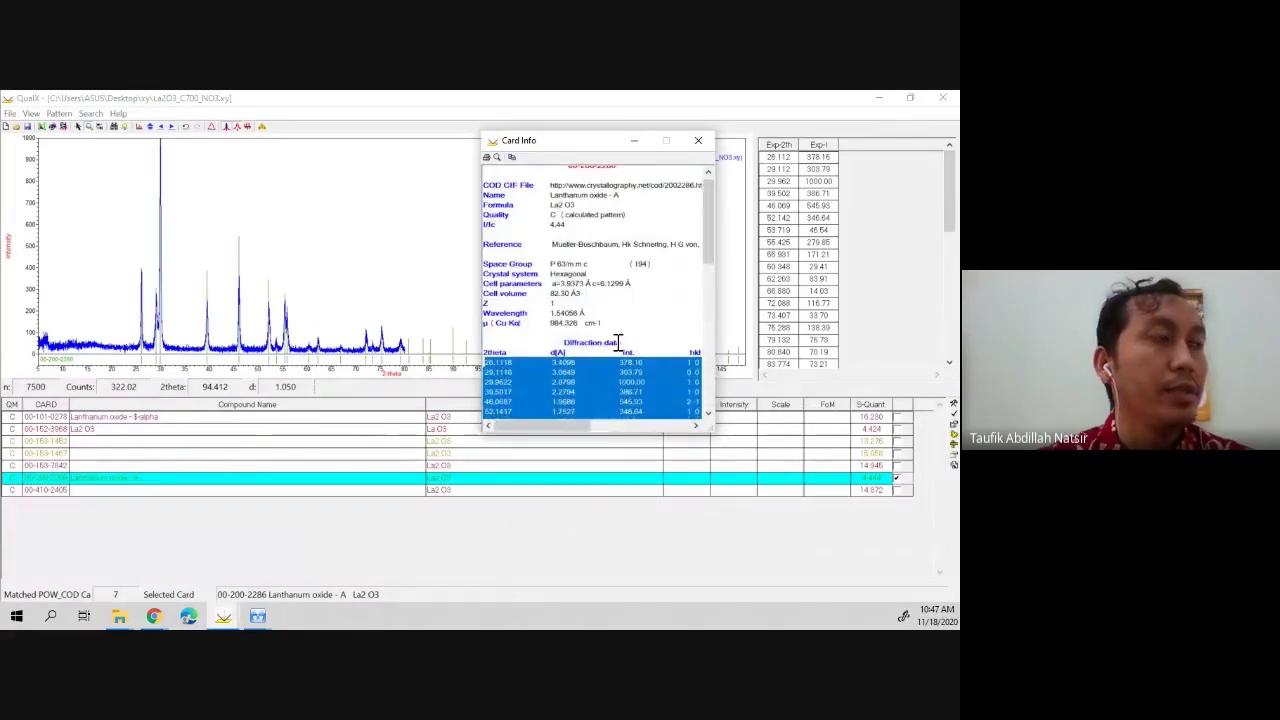
scroll(617, 343, up, 1)
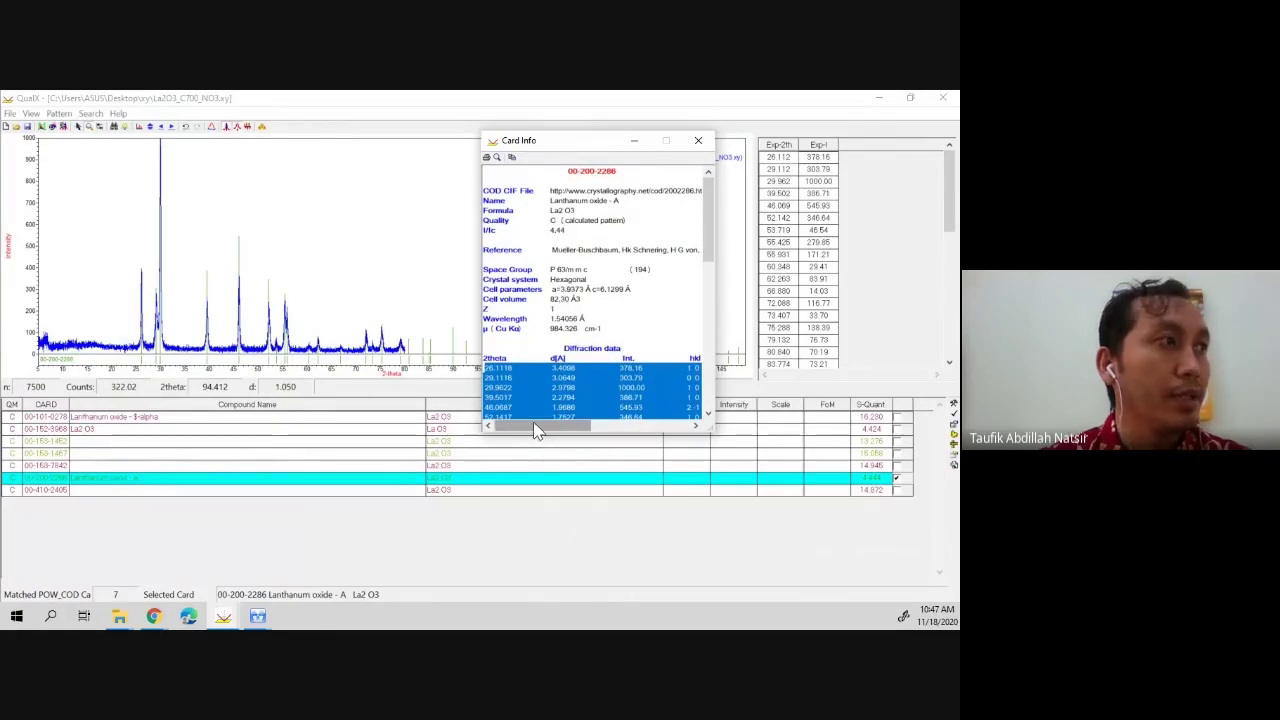
mouse_move(535, 425)
mouse_down()
mouse_move(568, 432)
mouse_move(543, 425)
mouse_up()
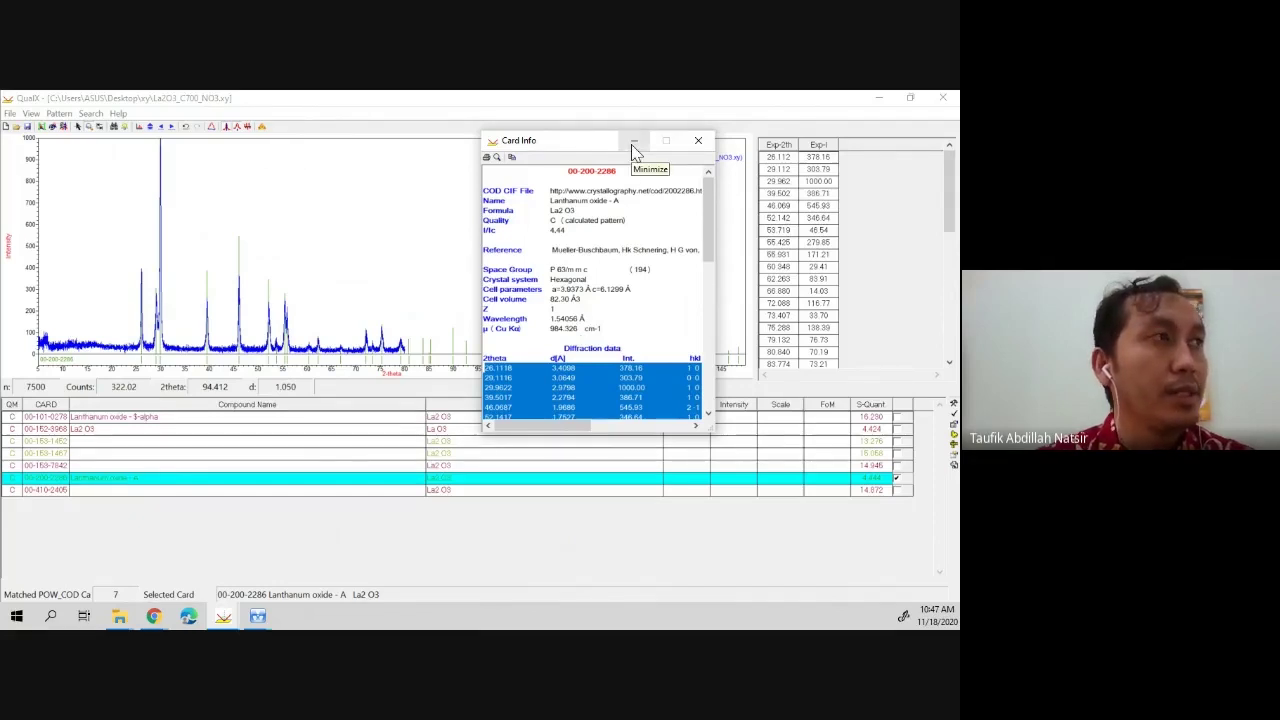
click(698, 141)
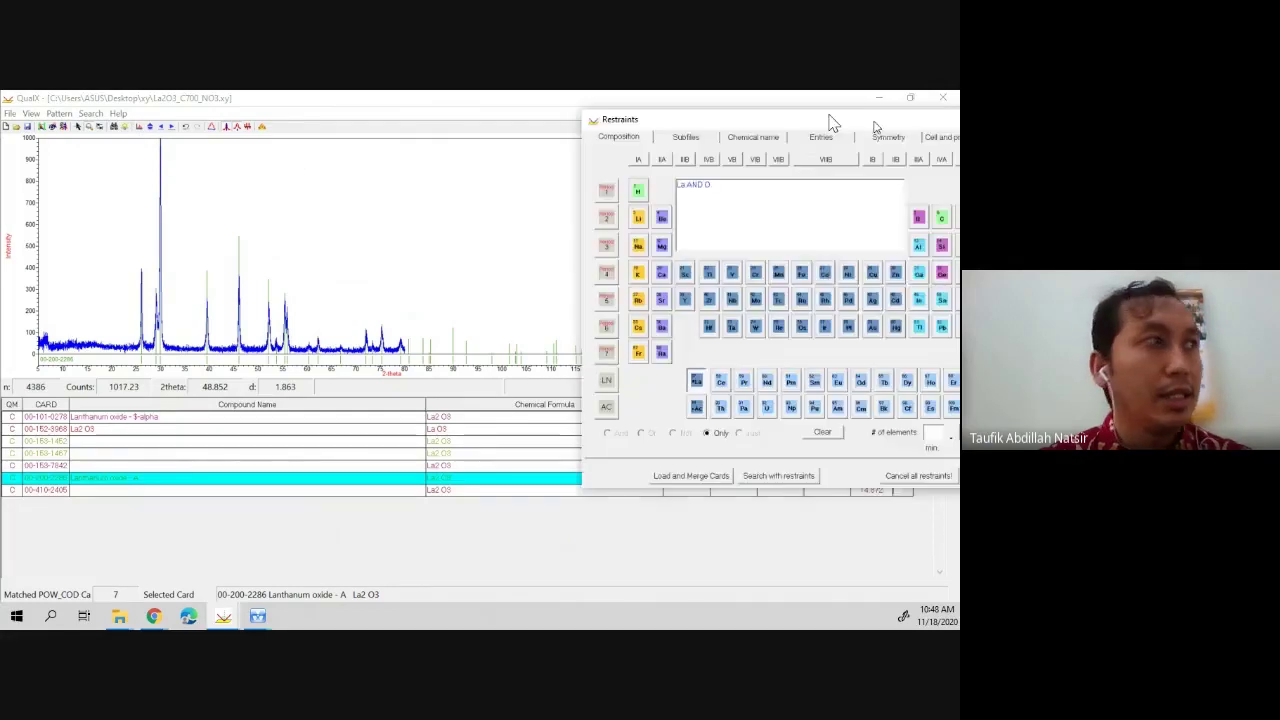
- Look over the La and O composition restraints again and close them without changes
drag(829, 120, 624, 122)
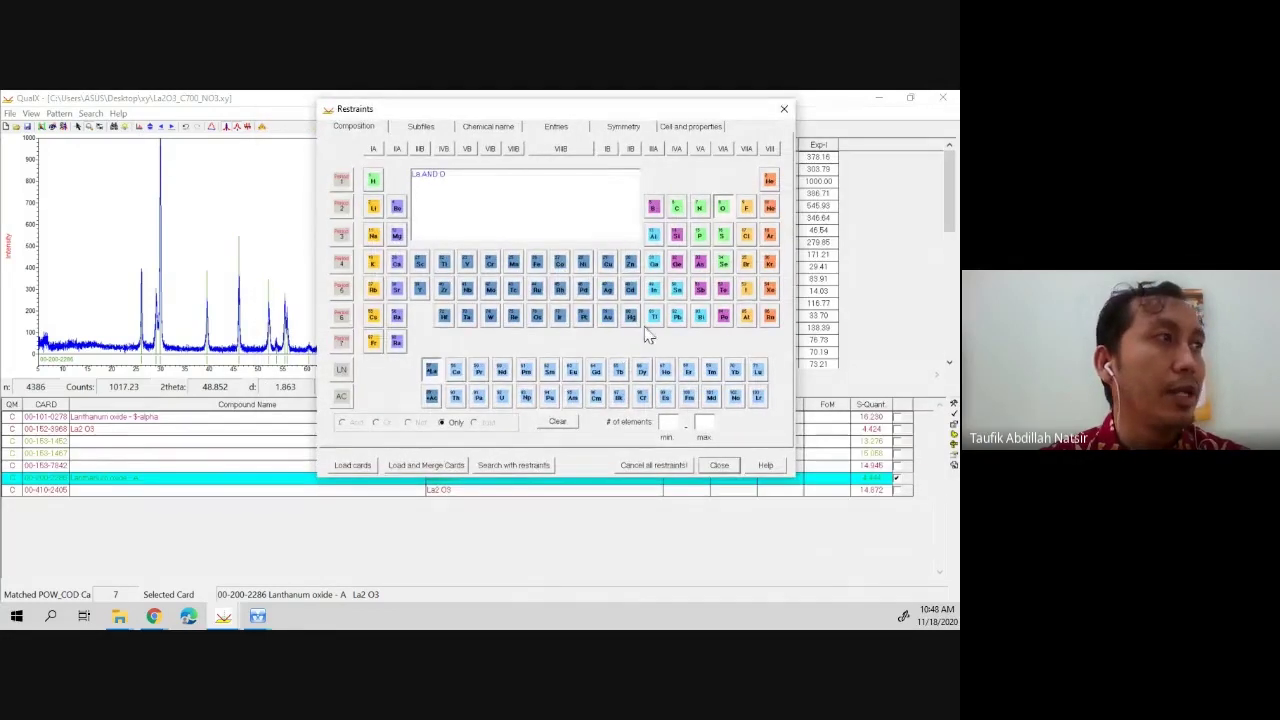
click(720, 465)
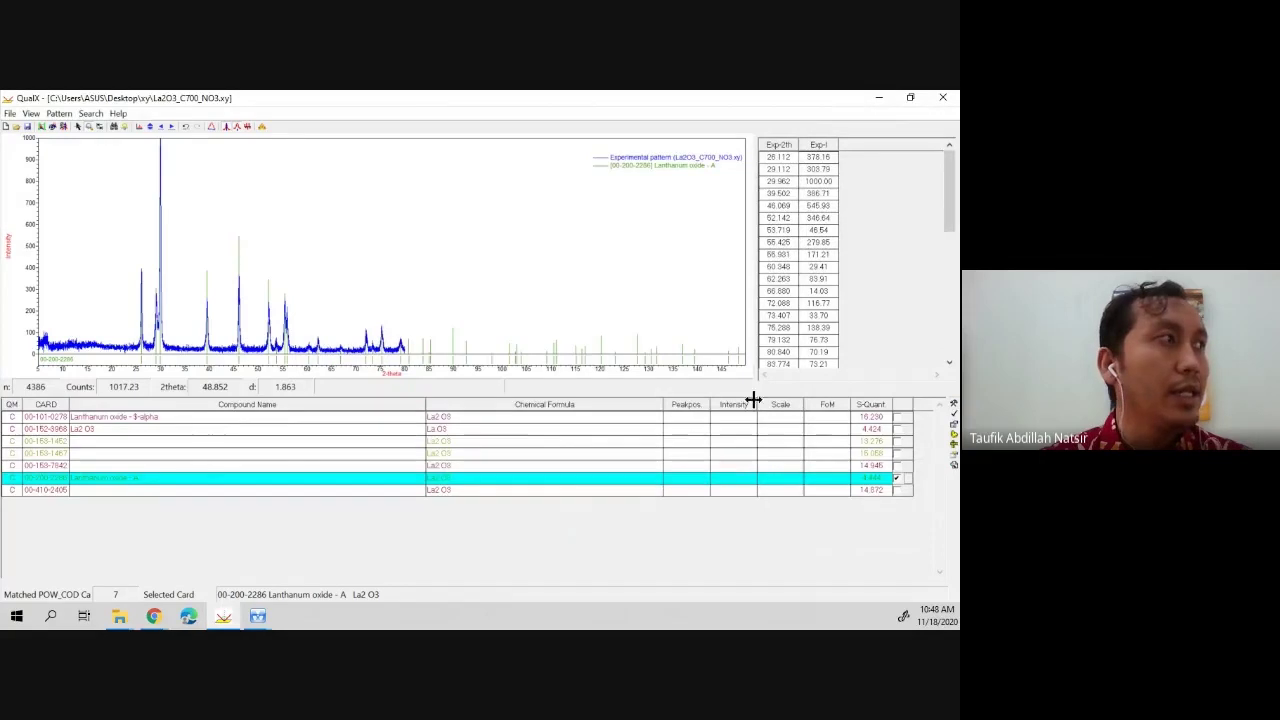
click(878, 101)
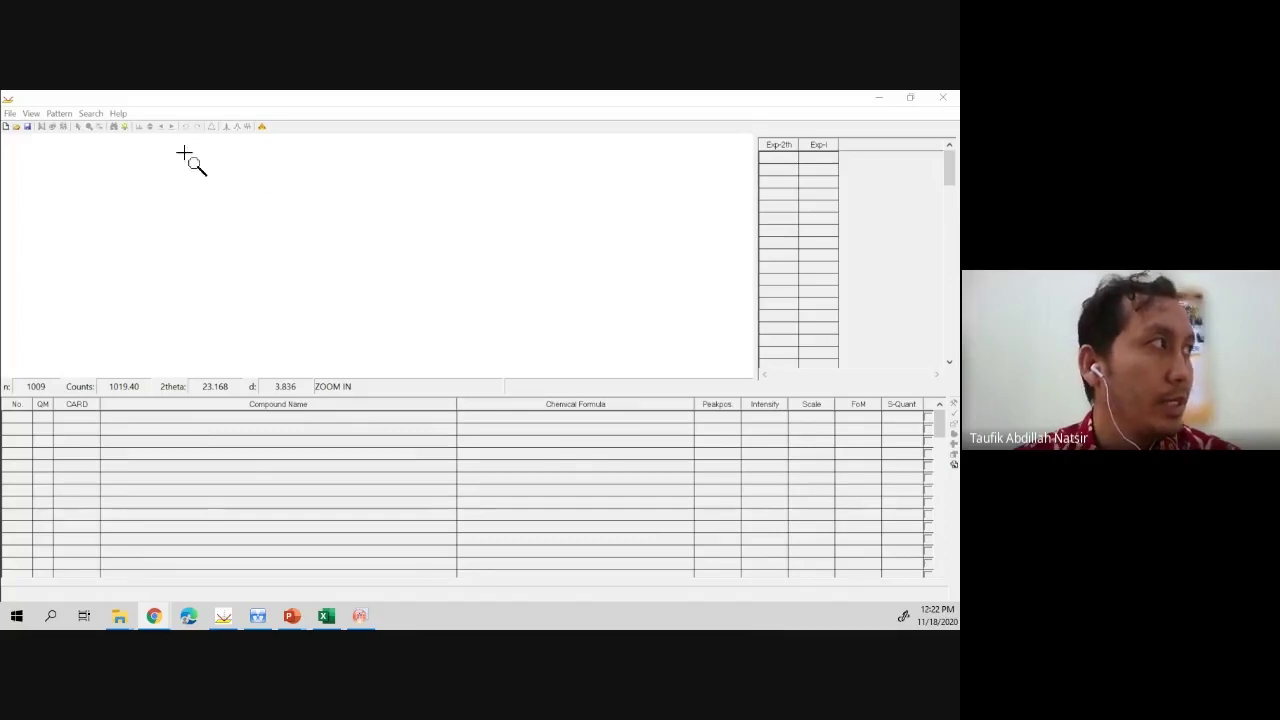
- View the COD-1906 entry in the installed databases and the file chooser for adding a new POW_COD database, and cancel it
click(91, 114)
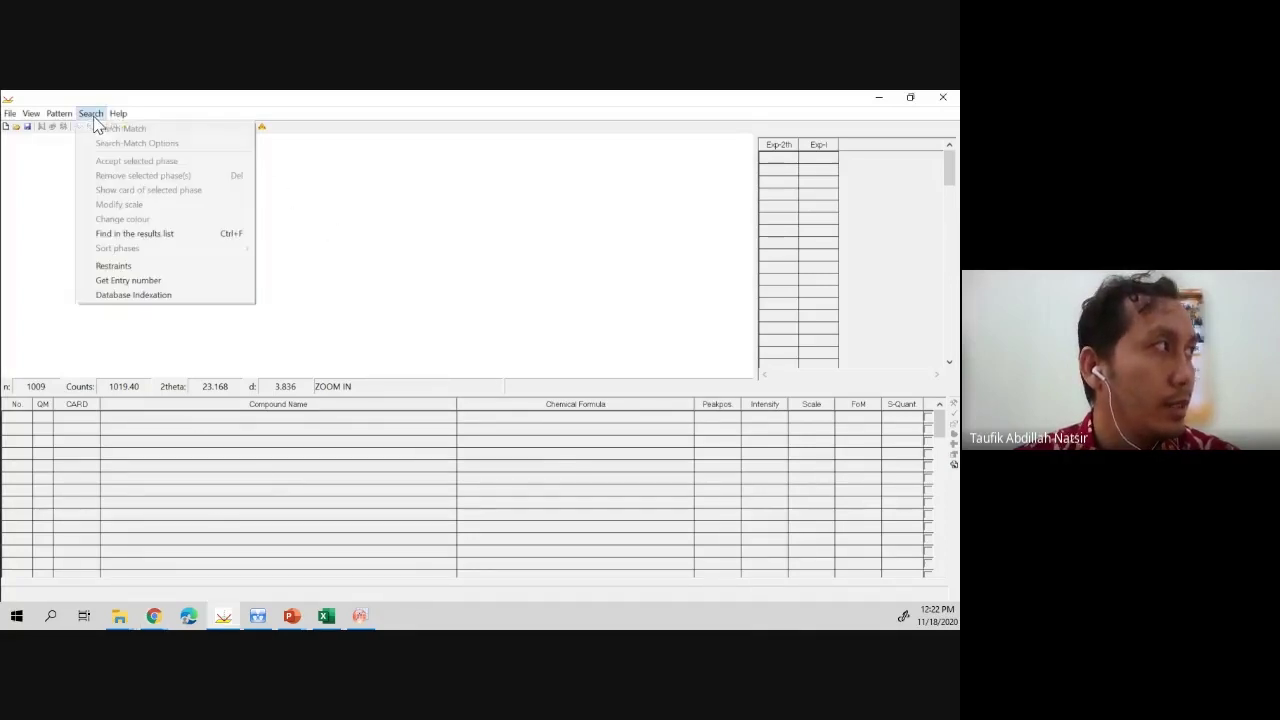
click(117, 296)
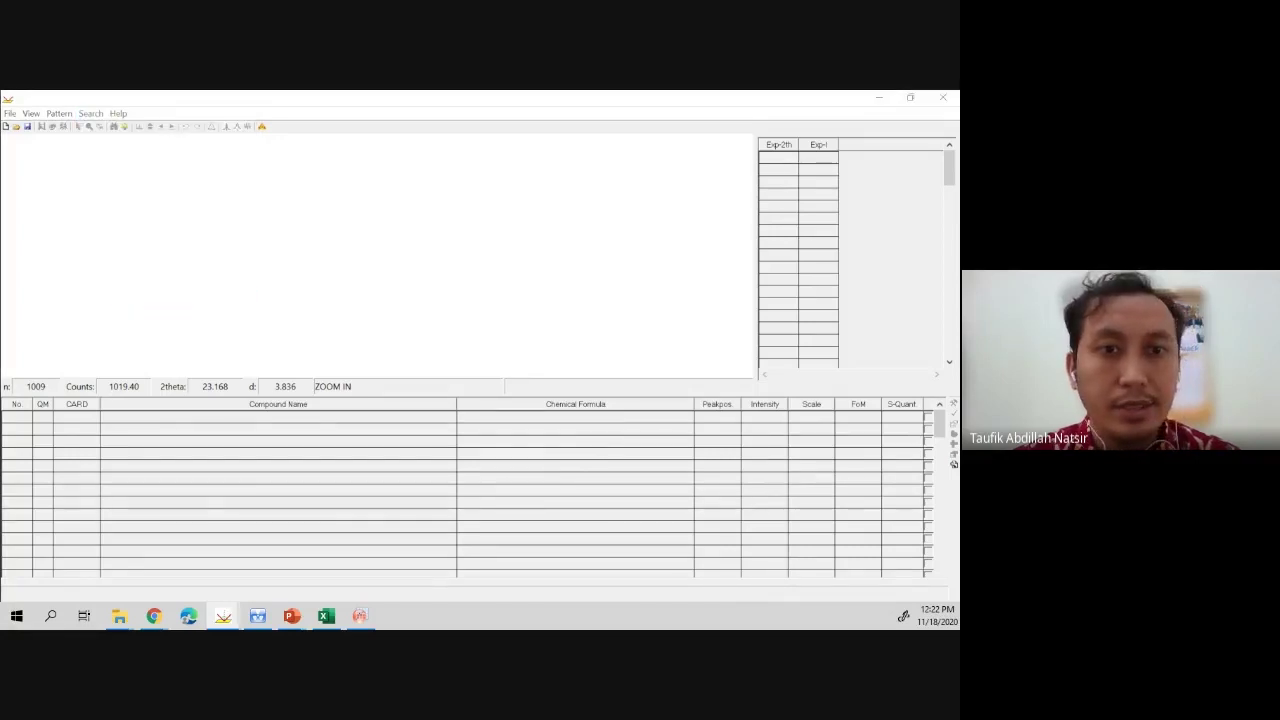
drag(908, 257, 223, 171)
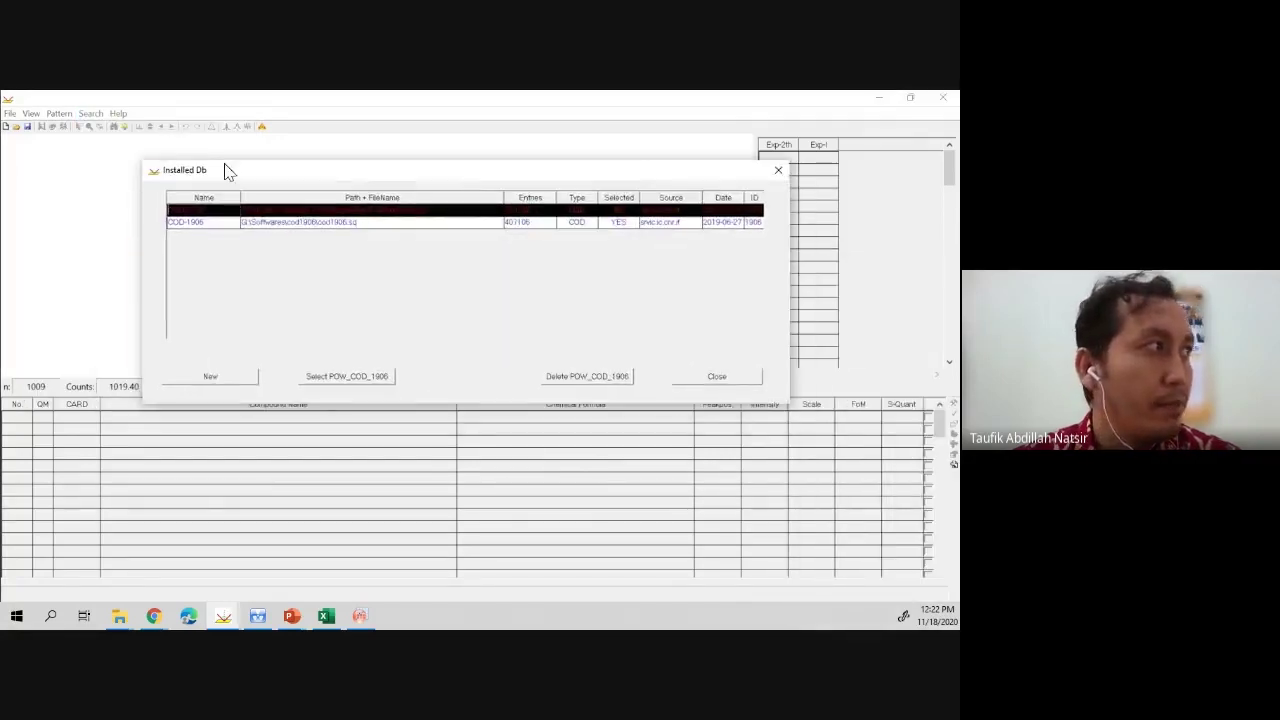
click(222, 224)
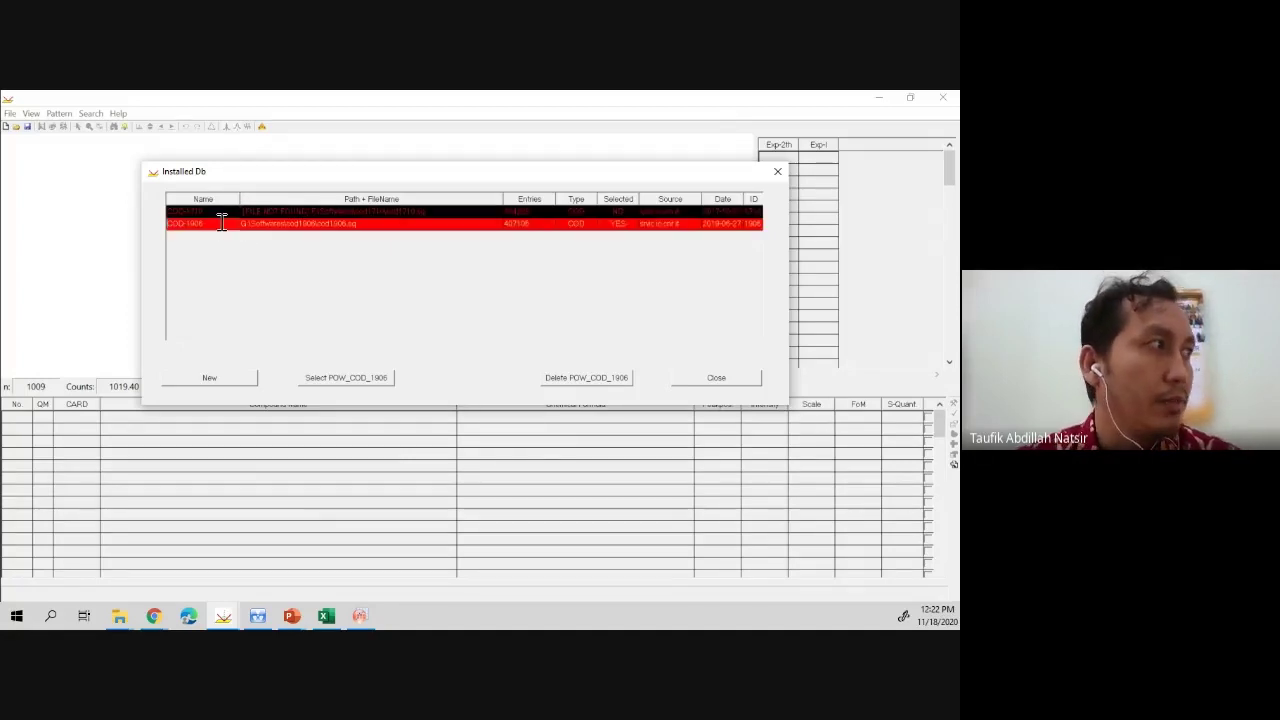
click(222, 377)
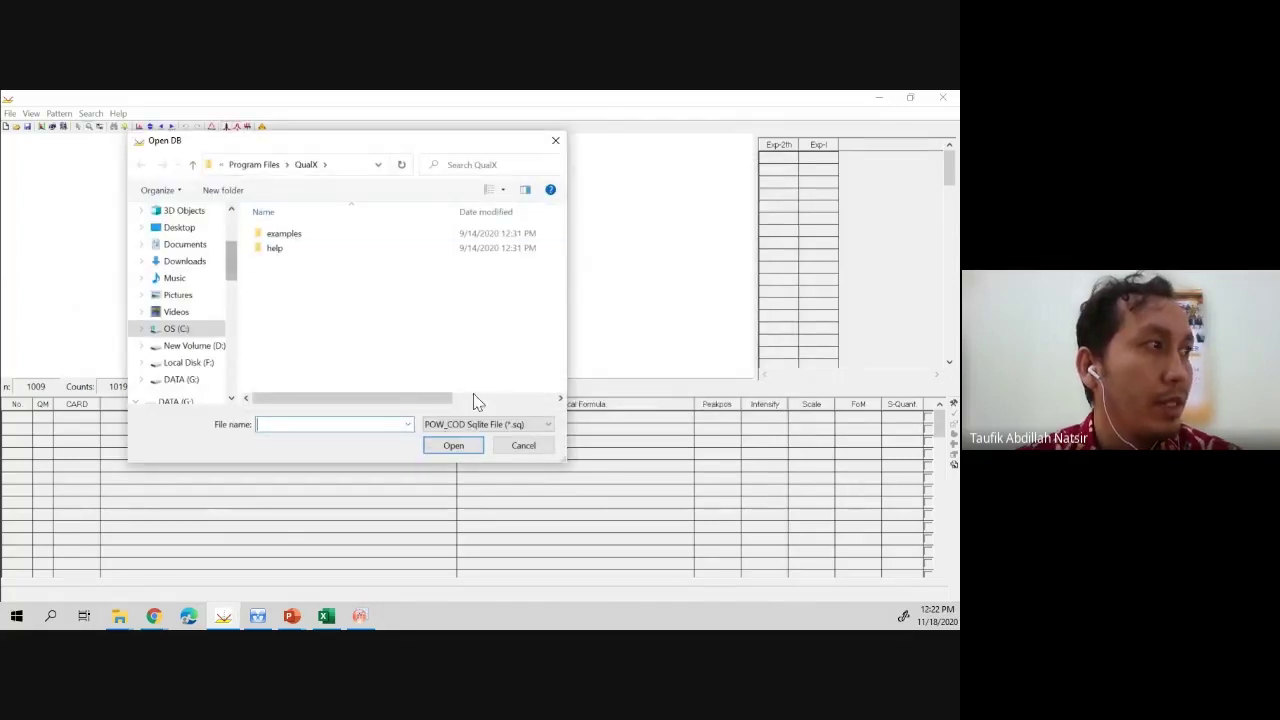
click(528, 452)
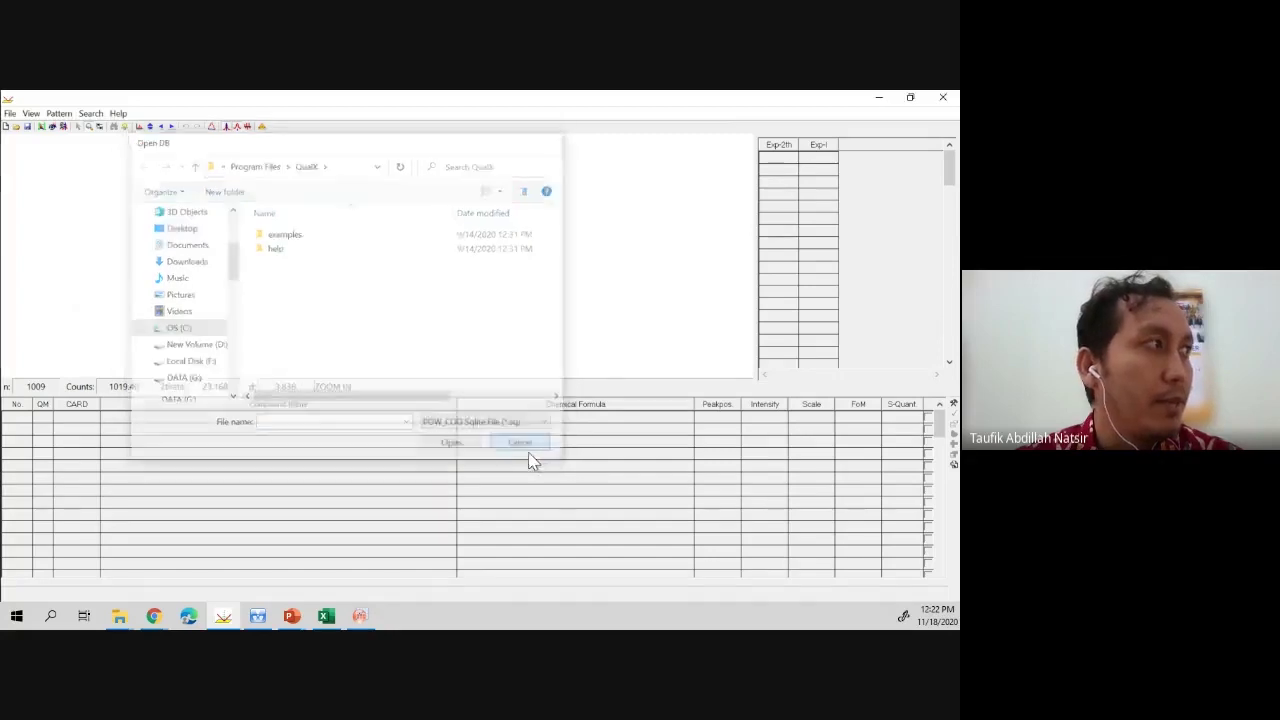
- Reopen the installed database list, select the COD-1906 entry as the active POW_COD_1906 database, and close the list
click(91, 114)
click(114, 298)
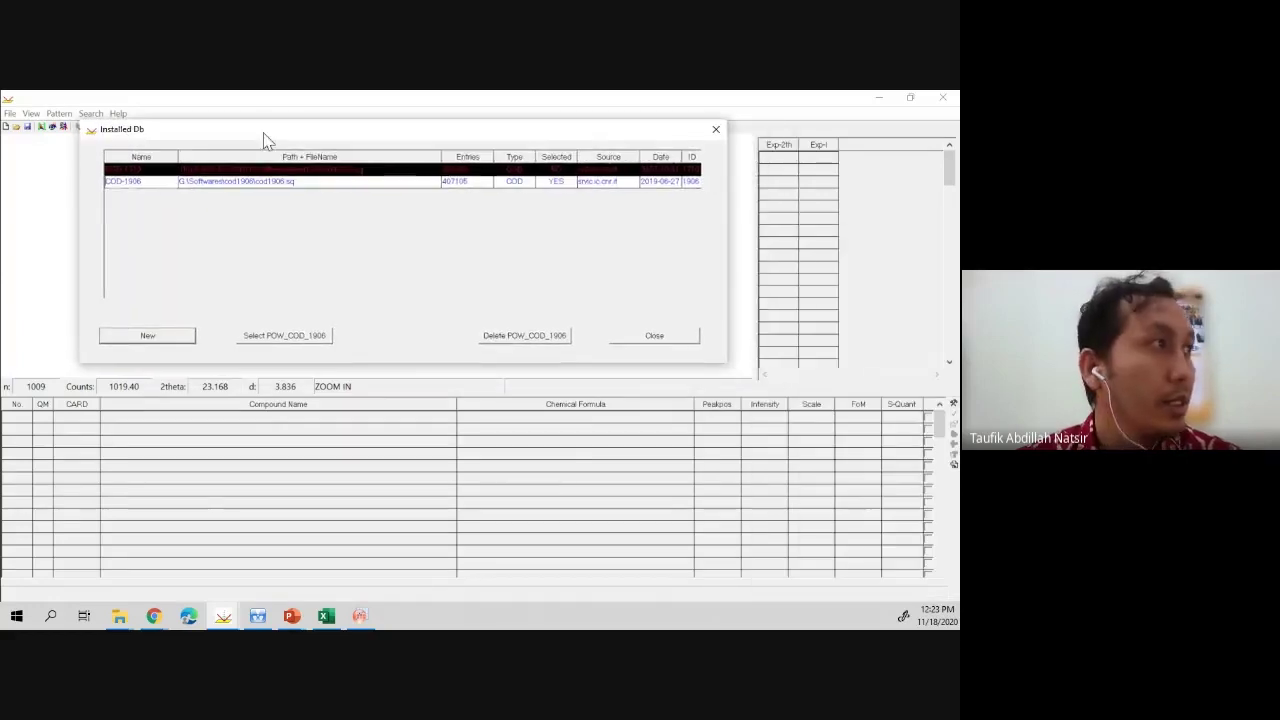
click(236, 181)
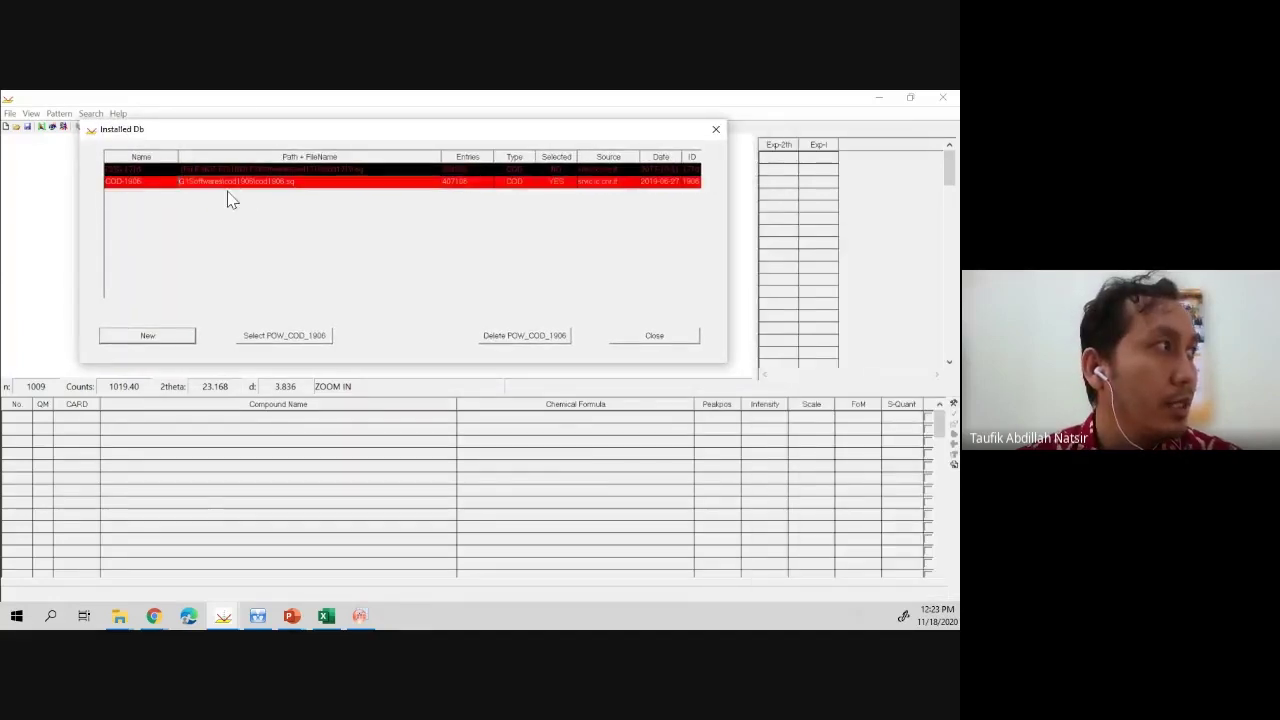
click(280, 338)
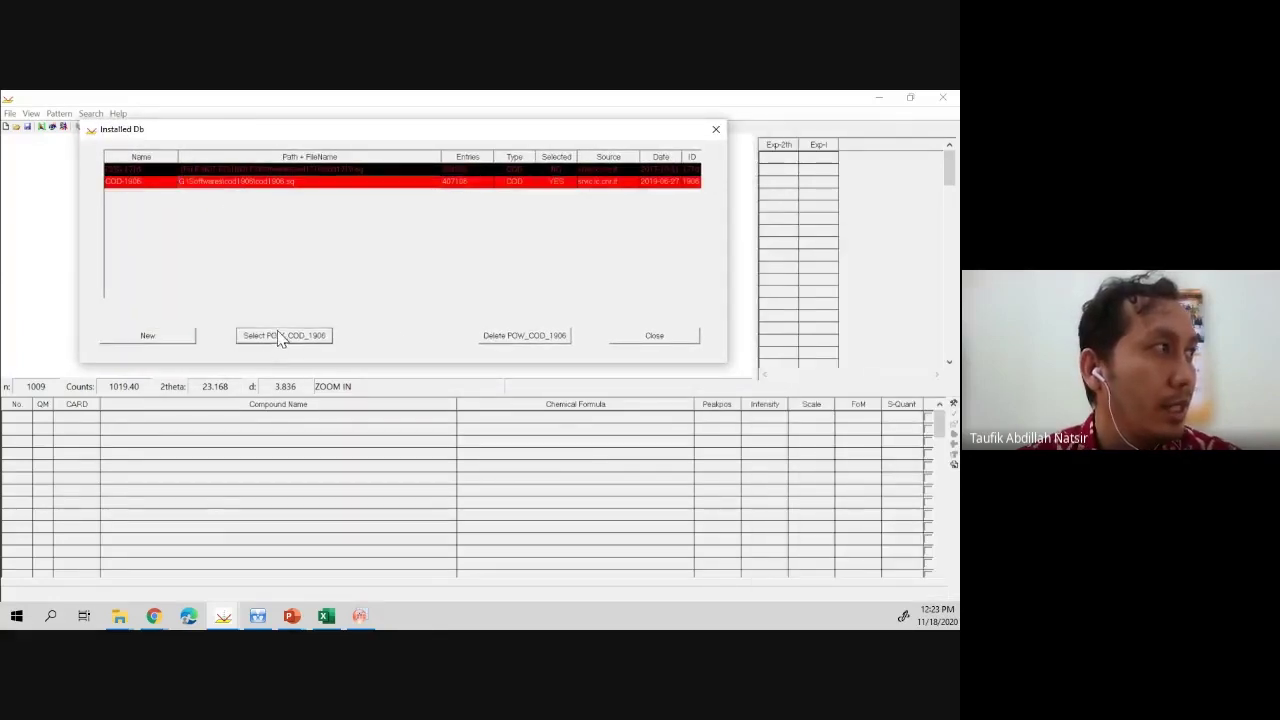
click(670, 340)
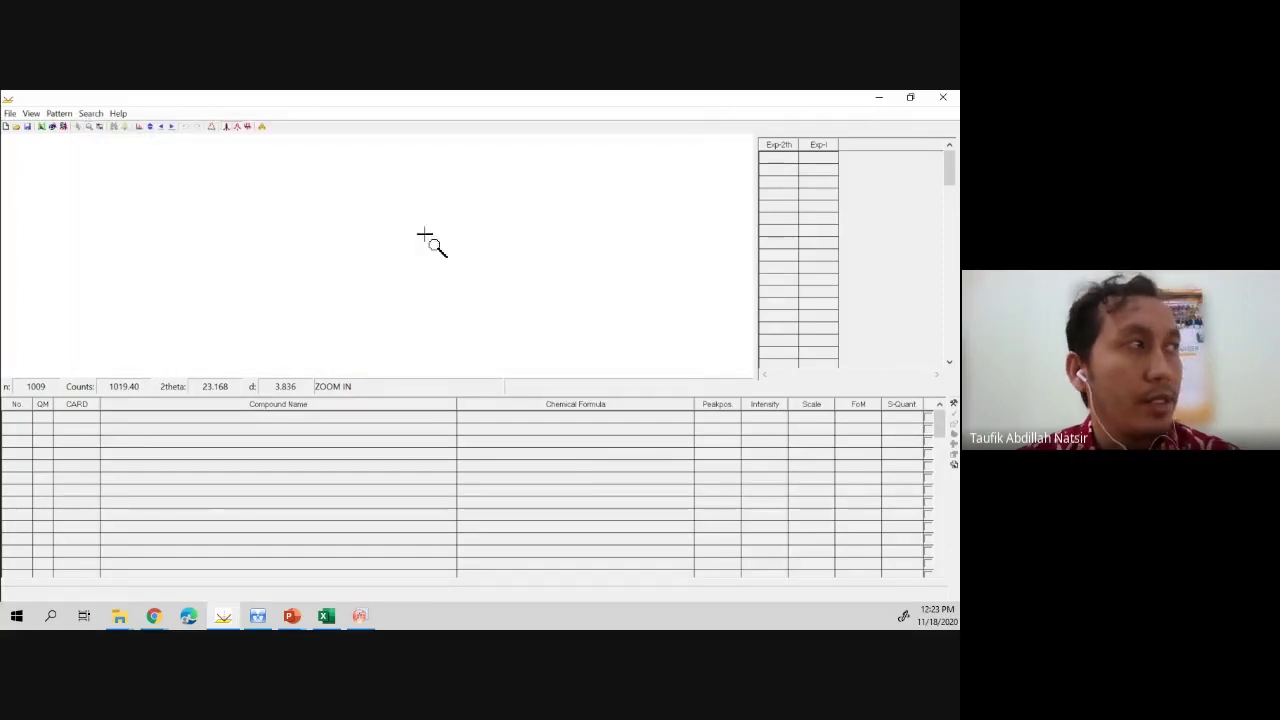